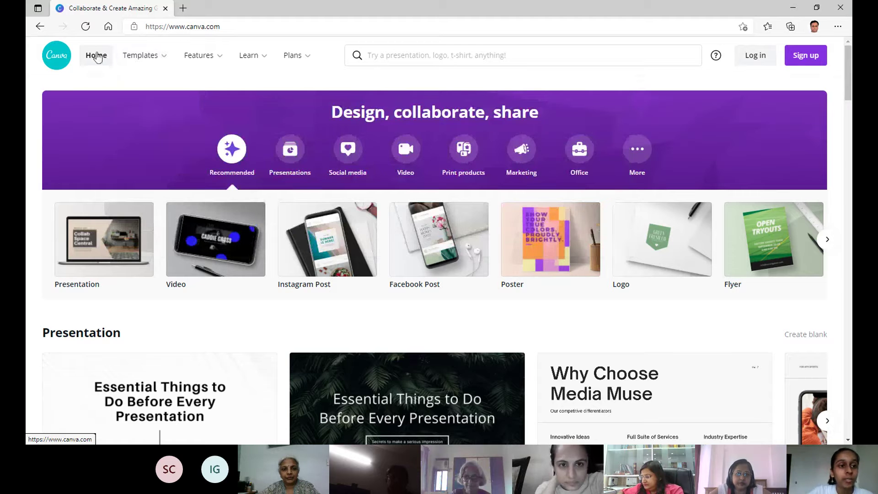
{"action": "mouse_move", "coordinate": [168, 59]}
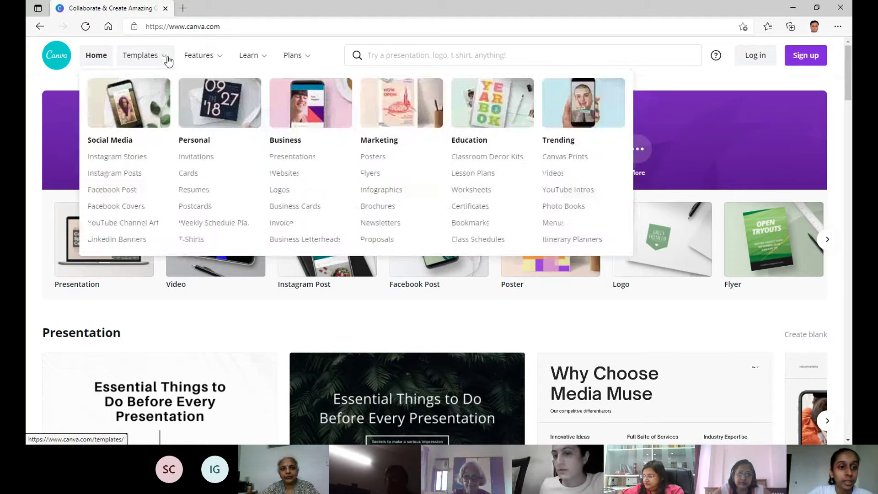
{"action": "mouse_move", "coordinate": [233, 62]}
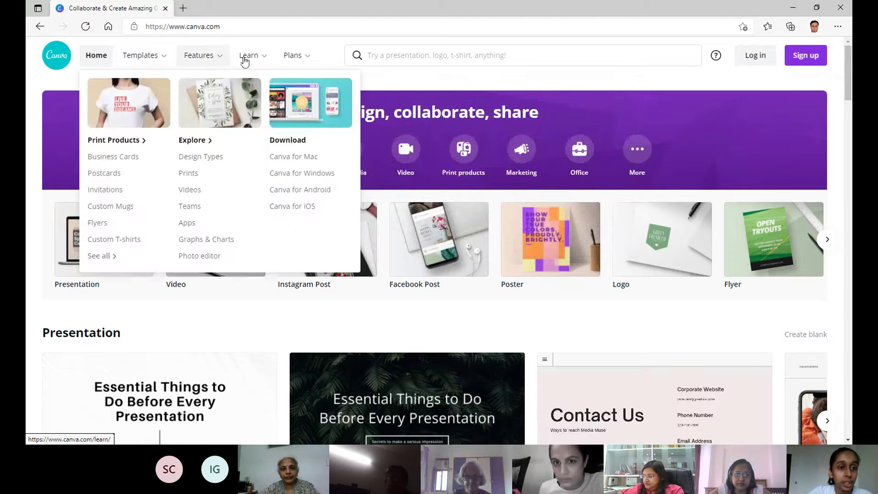
{"action": "mouse_move", "coordinate": [305, 64]}
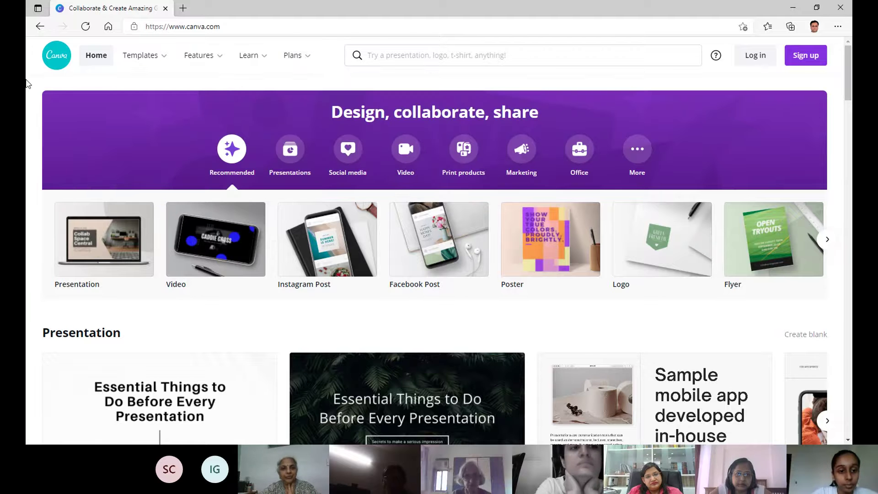
{"action": "left_click", "coordinate": [346, 54]}
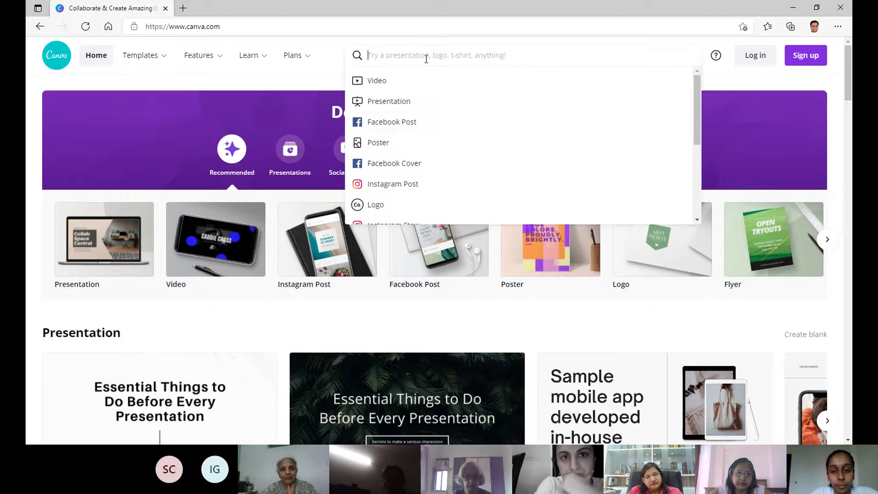
{"action": "scroll", "coordinate": [466, 86], "scroll_direction": "down", "scroll_amount": 1}
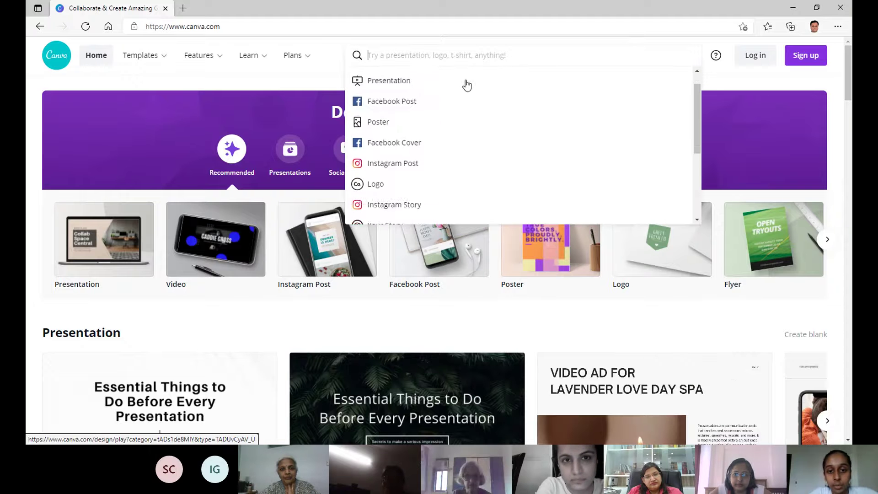
{"action": "scroll", "coordinate": [466, 85], "scroll_direction": "up", "scroll_amount": 1}
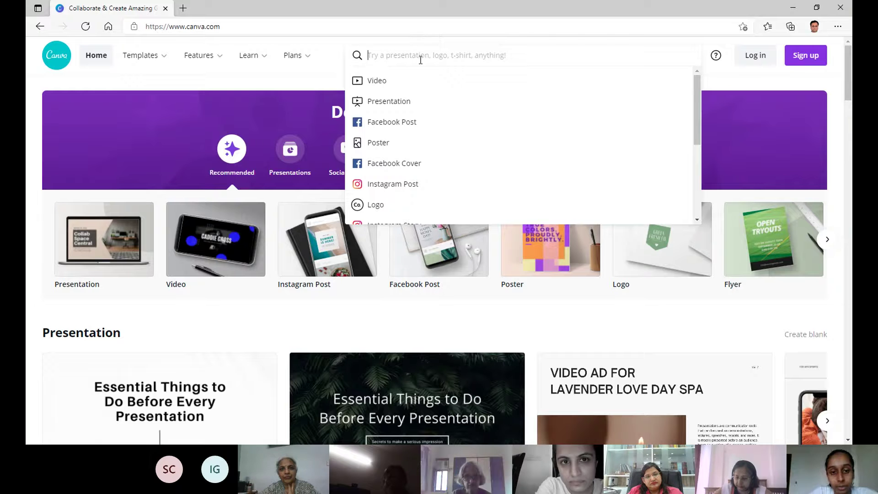
{"action": "type", "text": "insta"}
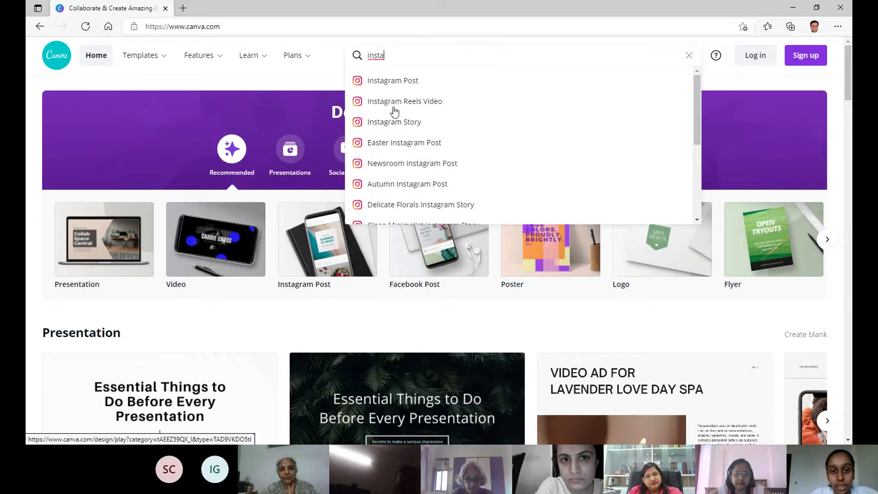
{"action": "left_click", "coordinate": [313, 88]}
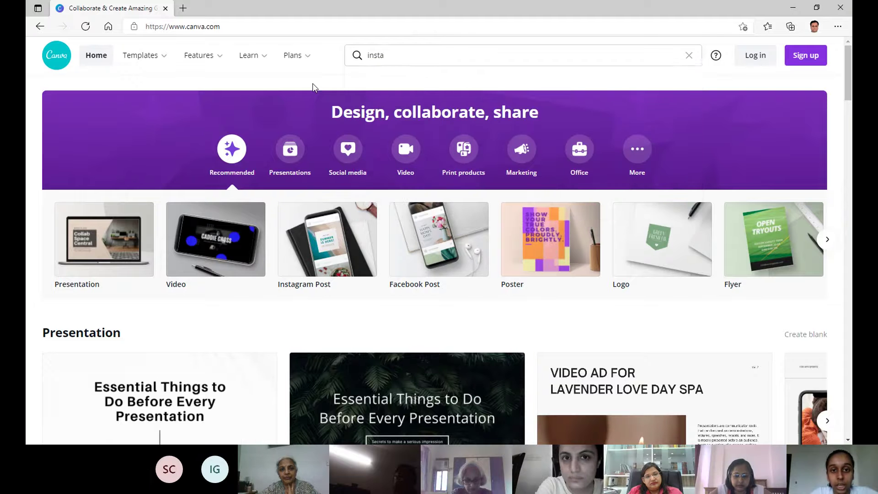
{"action": "left_click_drag", "start_coordinate": [385, 55], "coordinate": [338, 57]}
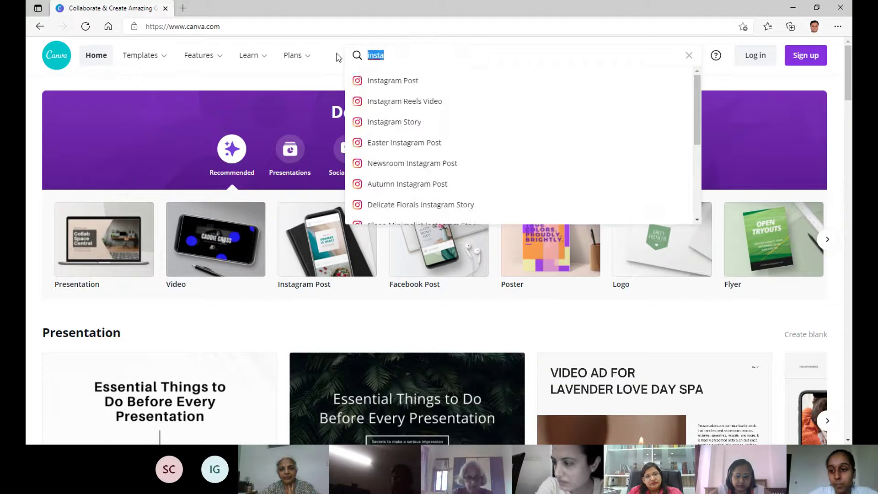
{"action": "key", "text": "BackSpace"}
{"action": "left_click", "coordinate": [745, 85]}
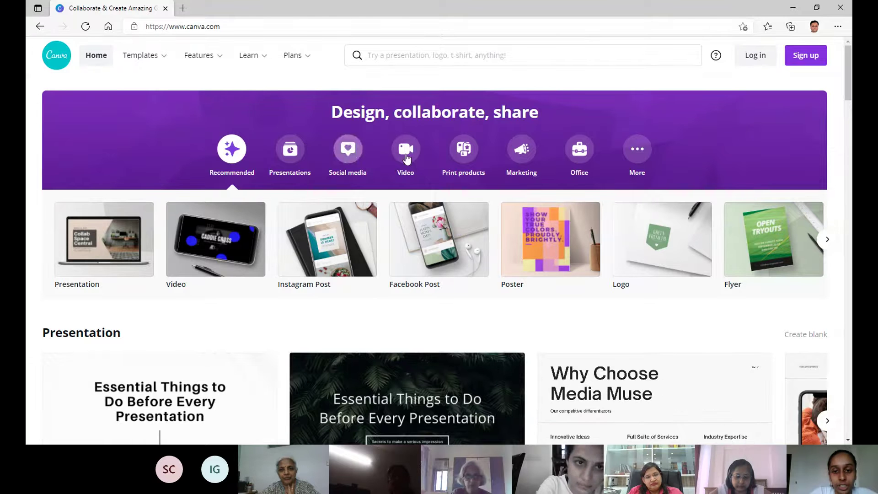
{"action": "scroll", "coordinate": [427, 303], "scroll_direction": "down", "scroll_amount": 3}
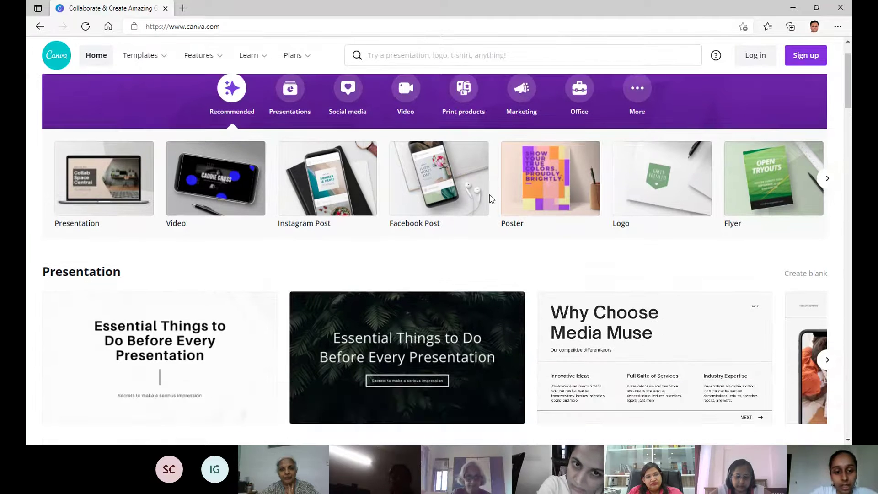
{"action": "scroll", "coordinate": [315, 248], "scroll_direction": "down", "scroll_amount": 1}
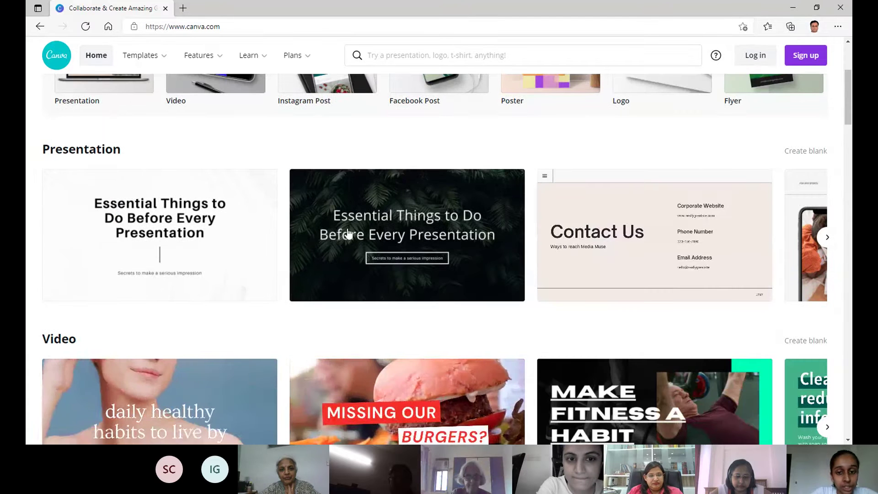
{"action": "left_click", "coordinate": [826, 238]}
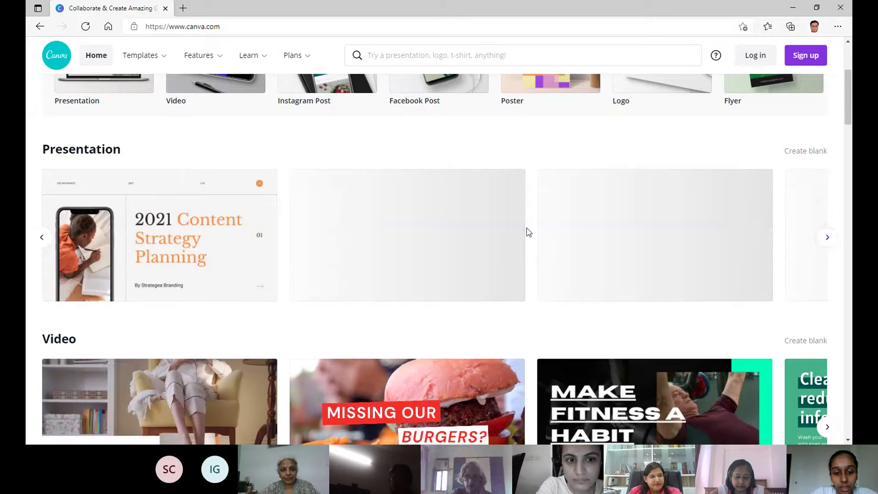
{"action": "scroll", "coordinate": [526, 232], "scroll_direction": "down", "scroll_amount": 3}
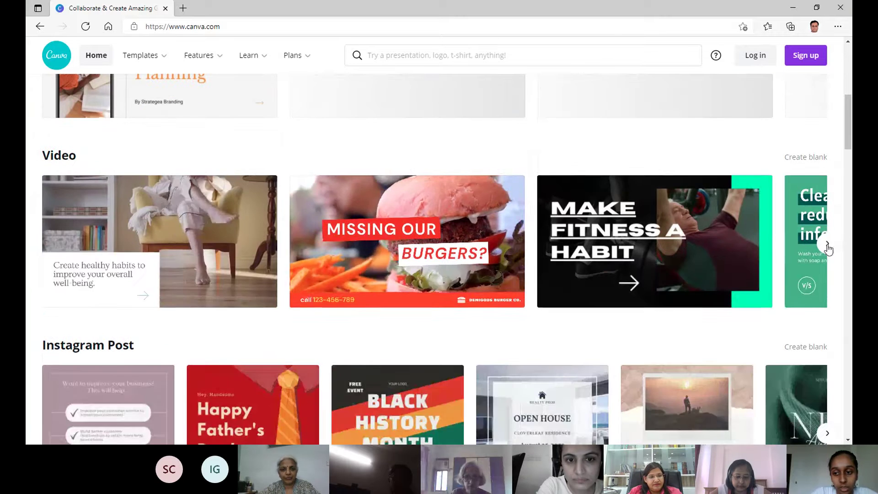
{"action": "left_click", "coordinate": [826, 244]}
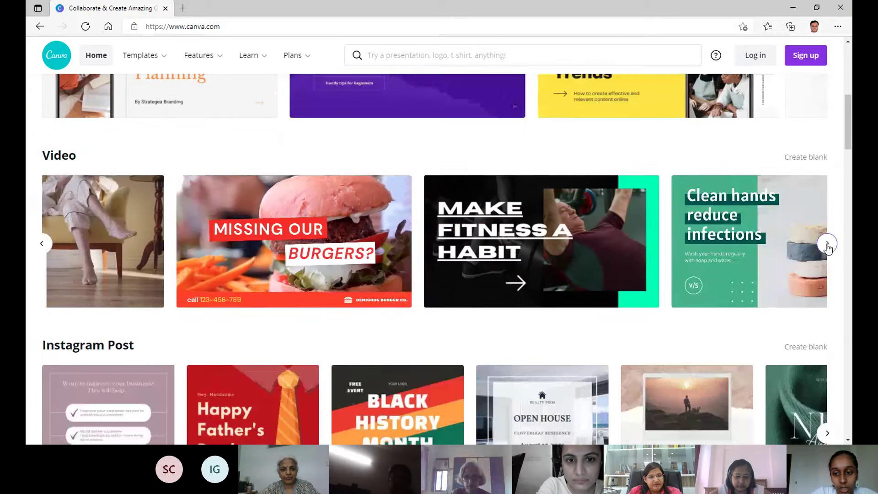
{"action": "scroll", "coordinate": [459, 196], "scroll_direction": "down", "scroll_amount": 3}
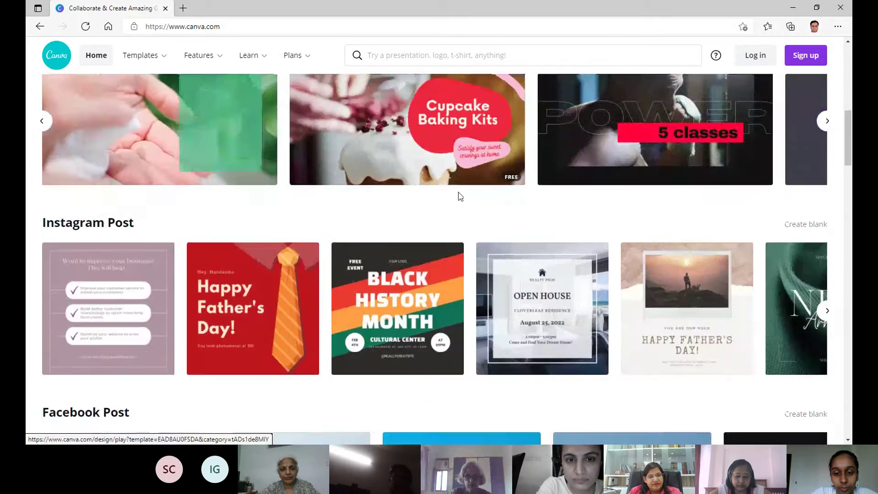
{"action": "scroll", "coordinate": [460, 198], "scroll_direction": "up", "scroll_amount": 4}
{"action": "scroll", "coordinate": [459, 196], "scroll_direction": "up", "scroll_amount": 7}
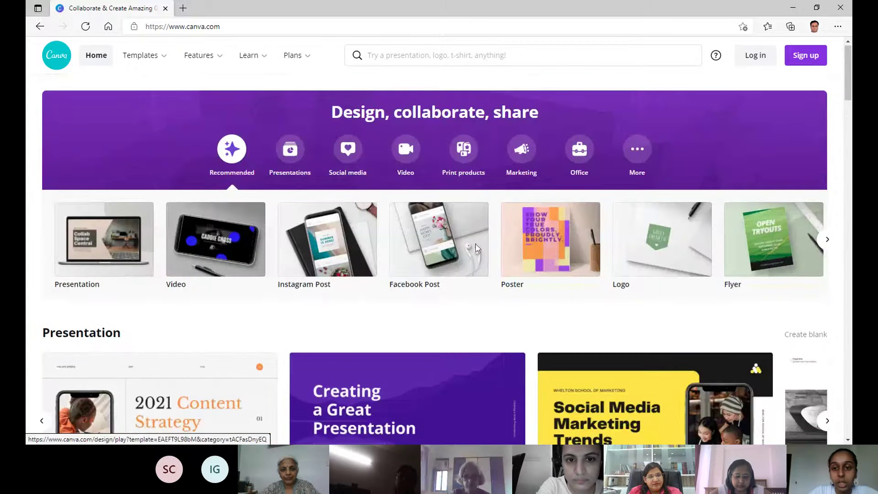
Leave Canva's sign-up form and switch to the Log in screen.
{"action": "left_click", "coordinate": [797, 58]}
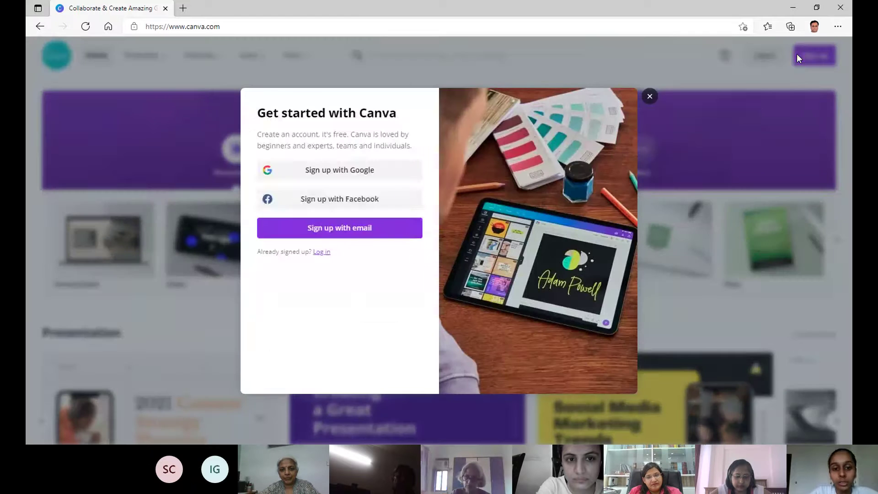
{"action": "left_click", "coordinate": [353, 228]}
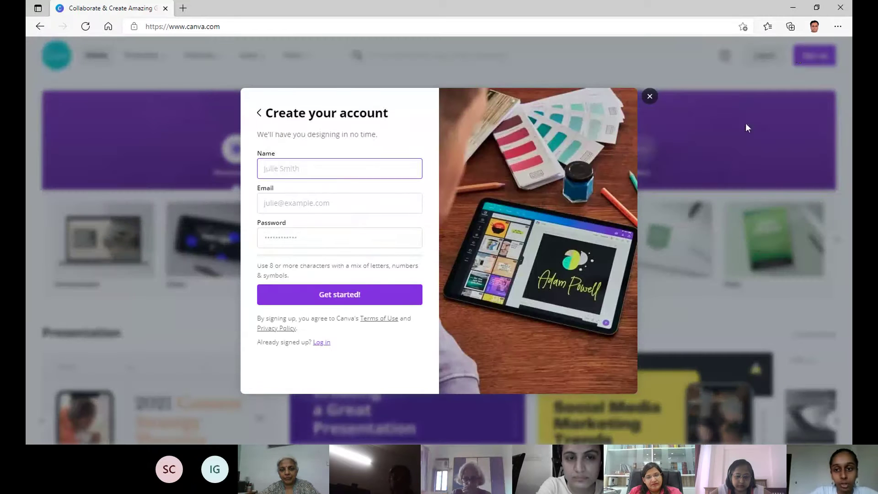
{"action": "left_click", "coordinate": [651, 97]}
{"action": "left_click", "coordinate": [764, 61]}
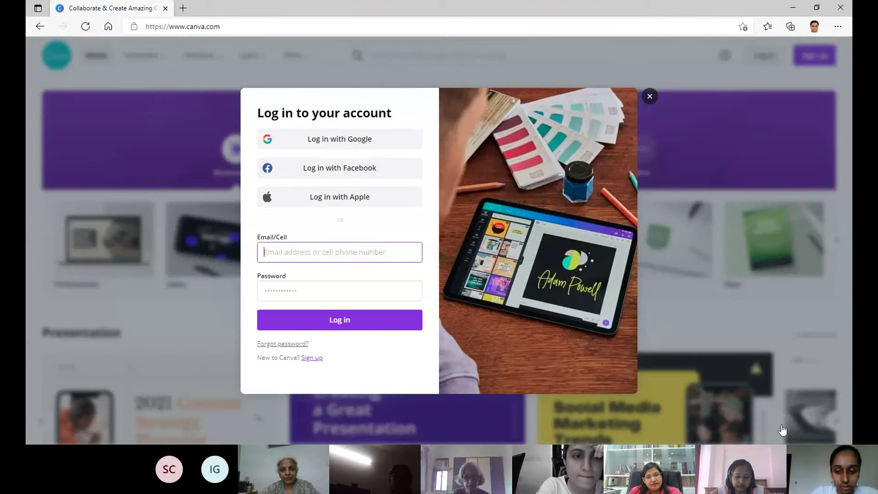
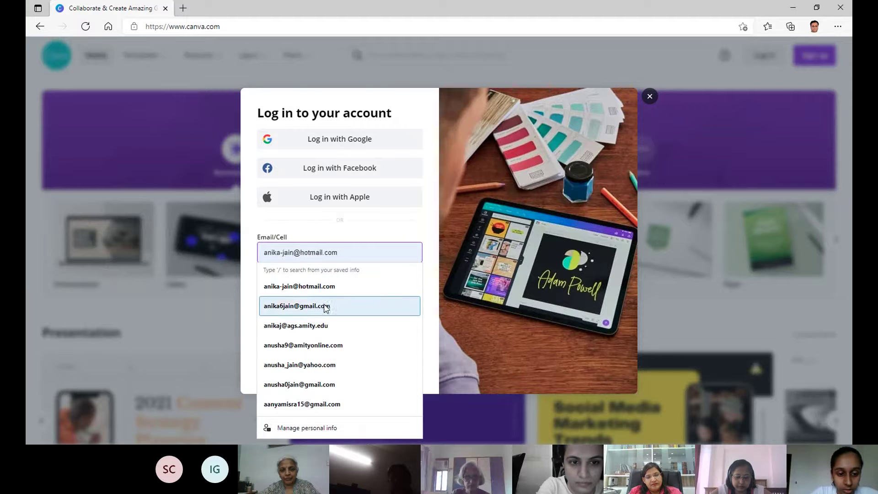
Log in with the account's saved e-mail address and password.
{"action": "left_click", "coordinate": [322, 311]}
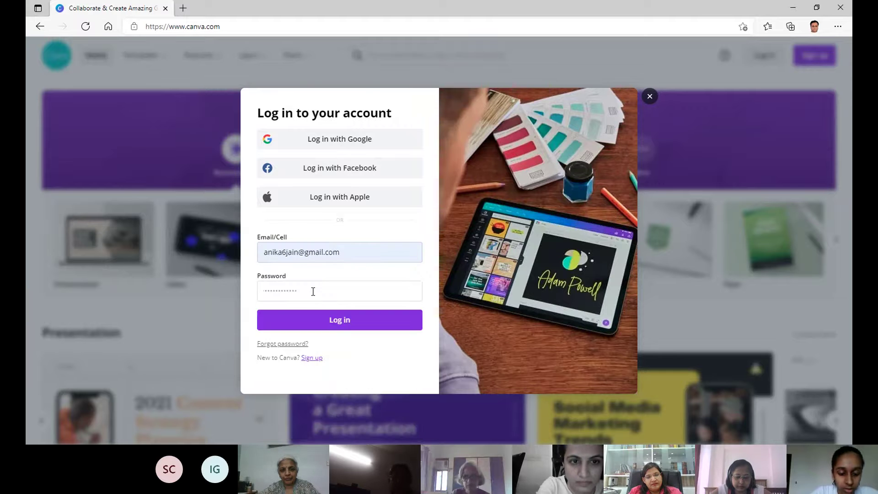
{"action": "type", "text": "a"}
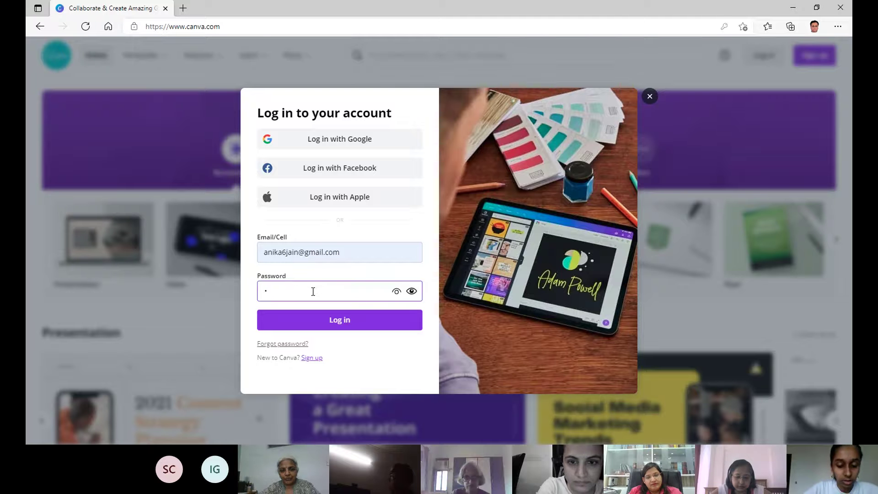
{"action": "type", "text": "*"}
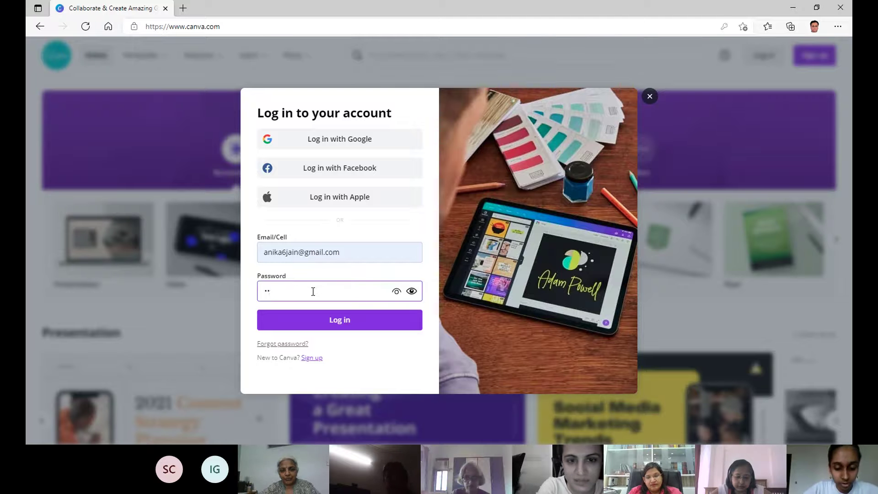
{"action": "type", "text": "*****"}
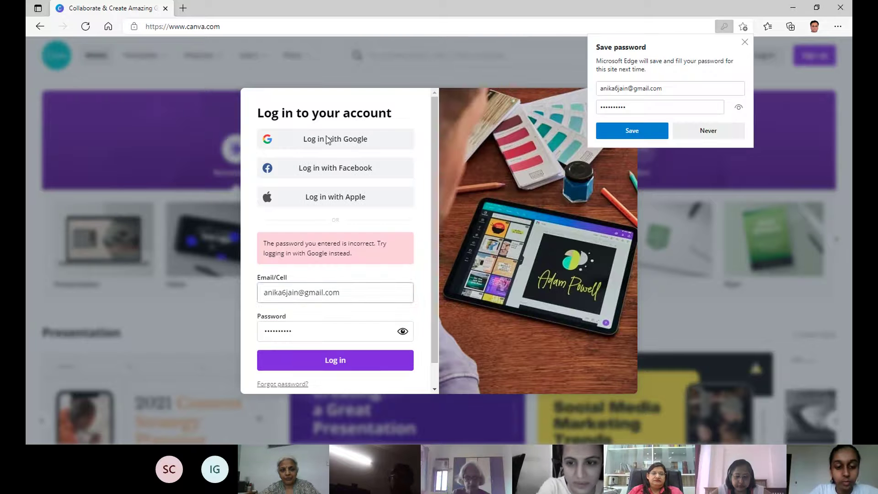
{"action": "left_click", "coordinate": [345, 361]}
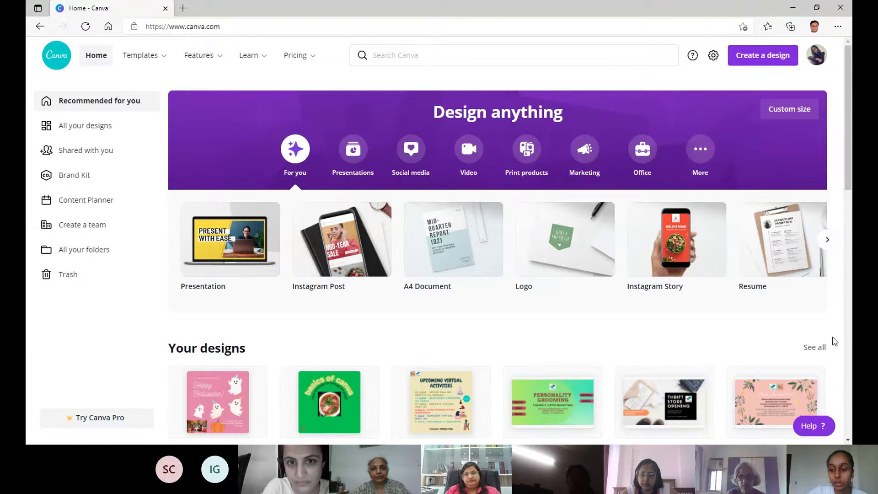
{"action": "scroll", "coordinate": [362, 136], "scroll_direction": "down", "scroll_amount": 1}
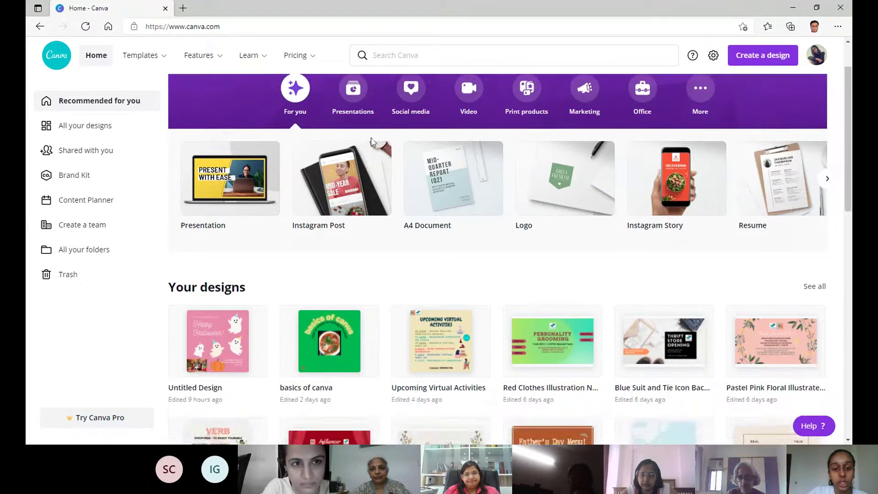
{"action": "scroll", "coordinate": [453, 209], "scroll_direction": "up", "scroll_amount": 1}
{"action": "scroll", "coordinate": [453, 210], "scroll_direction": "down", "scroll_amount": 3}
{"action": "scroll", "coordinate": [300, 171], "scroll_direction": "up", "scroll_amount": 2}
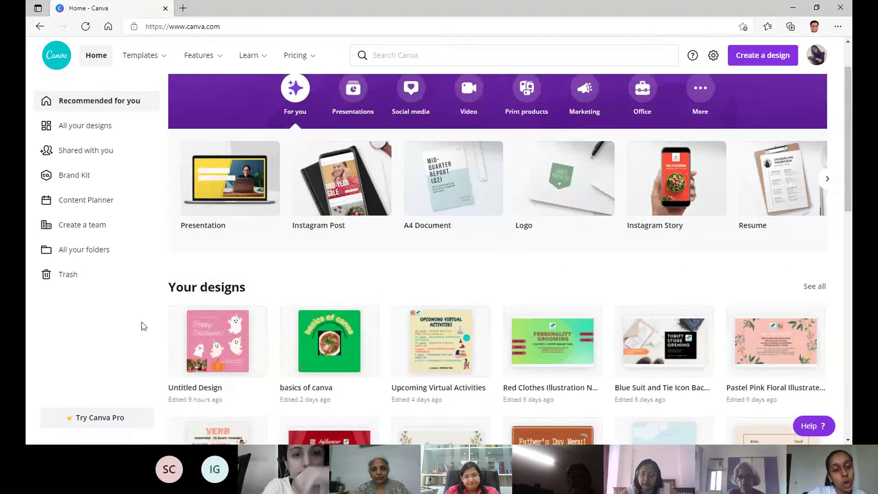
{"action": "scroll", "coordinate": [547, 157], "scroll_direction": "down", "scroll_amount": 2}
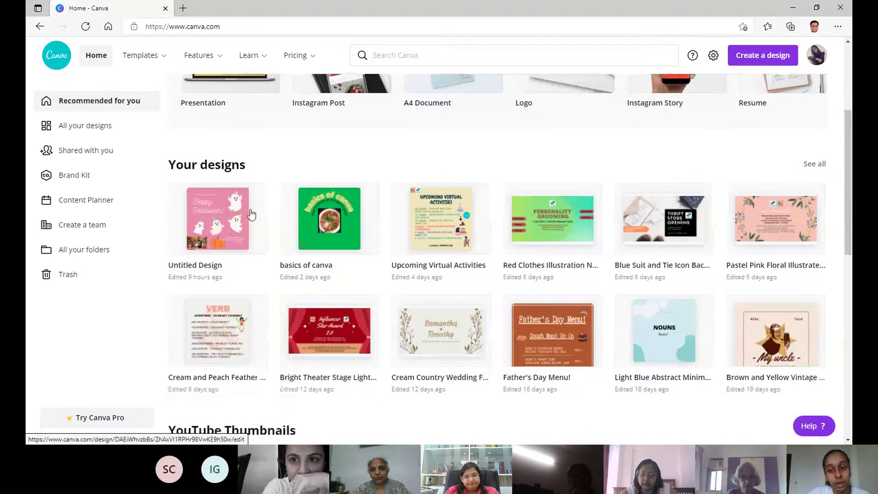
{"action": "scroll", "coordinate": [724, 199], "scroll_direction": "down", "scroll_amount": 1}
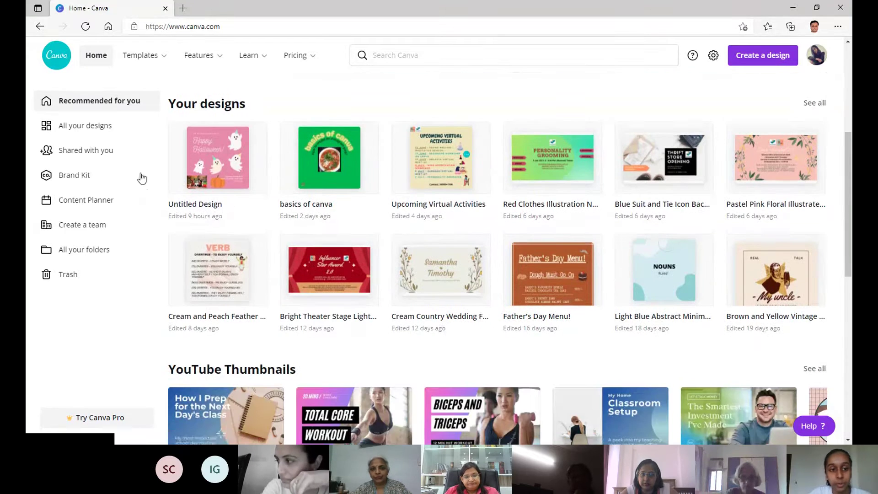
{"action": "scroll", "coordinate": [311, 131], "scroll_direction": "up", "scroll_amount": 4}
{"action": "scroll", "coordinate": [310, 130], "scroll_direction": "down", "scroll_amount": 4}
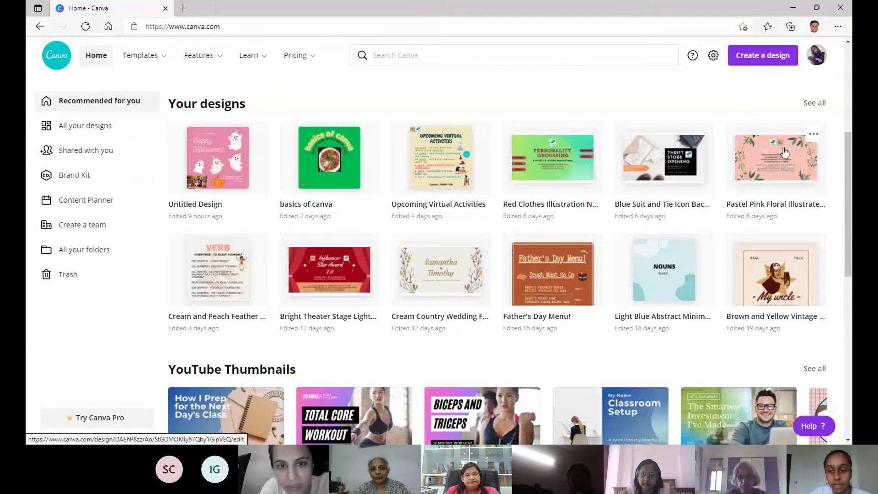
{"action": "scroll", "coordinate": [784, 152], "scroll_direction": "down", "scroll_amount": 2}
{"action": "scroll", "coordinate": [784, 152], "scroll_direction": "down", "scroll_amount": 2}
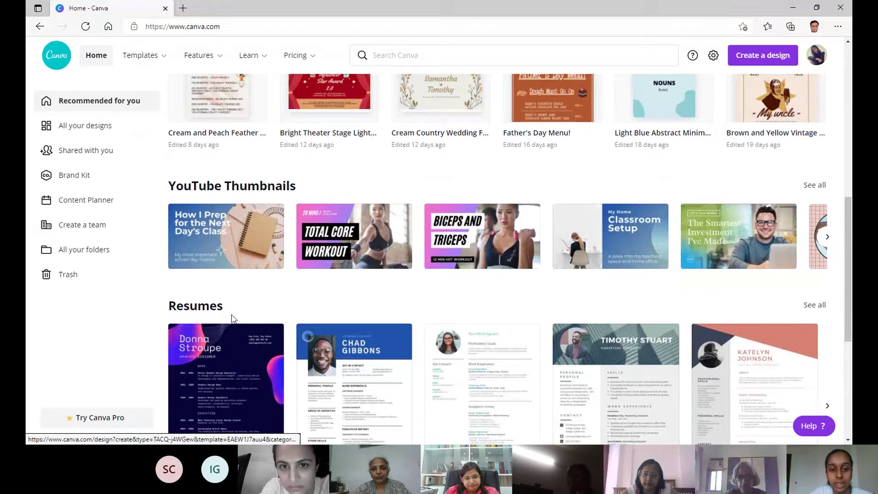
{"action": "scroll", "coordinate": [494, 219], "scroll_direction": "down", "scroll_amount": 8}
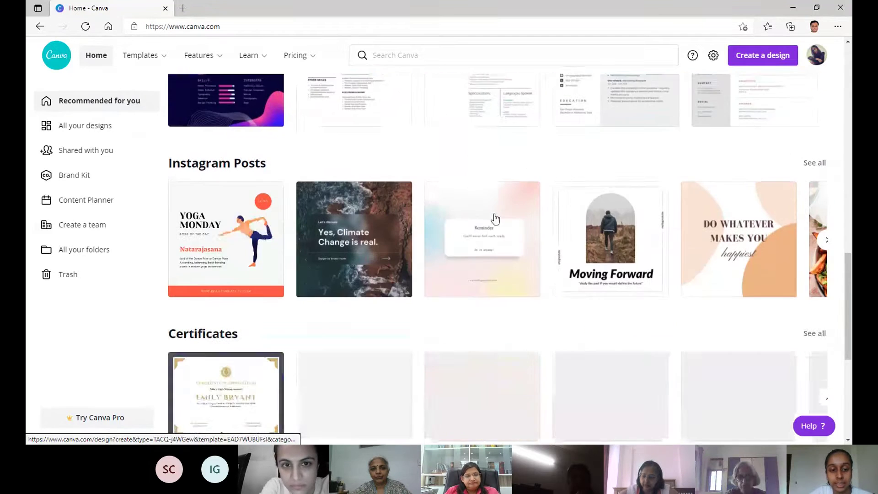
{"action": "scroll", "coordinate": [494, 219], "scroll_direction": "down", "scroll_amount": 4}
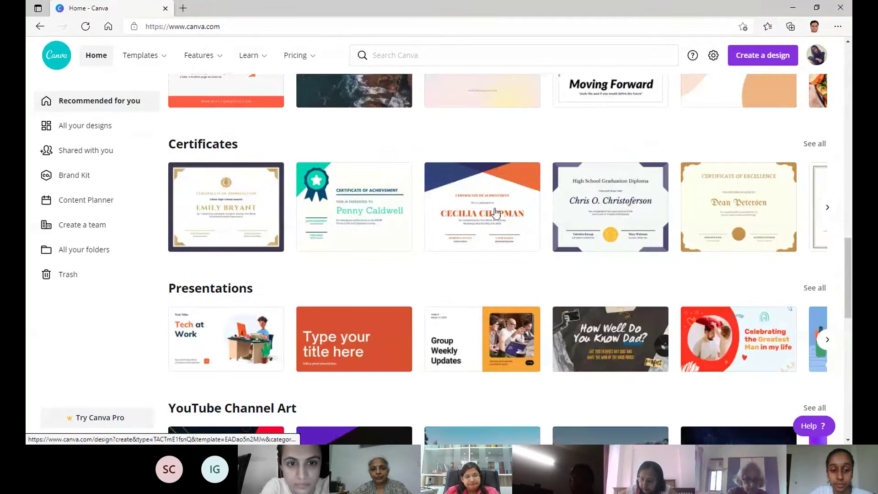
{"action": "scroll", "coordinate": [494, 212], "scroll_direction": "down", "scroll_amount": 4}
{"action": "scroll", "coordinate": [460, 183], "scroll_direction": "up", "scroll_amount": 8}
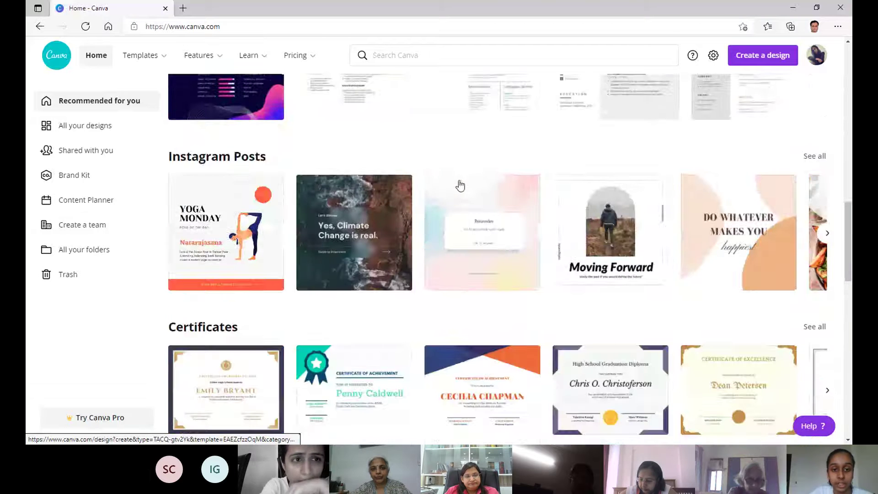
{"action": "scroll", "coordinate": [460, 182], "scroll_direction": "up", "scroll_amount": 15}
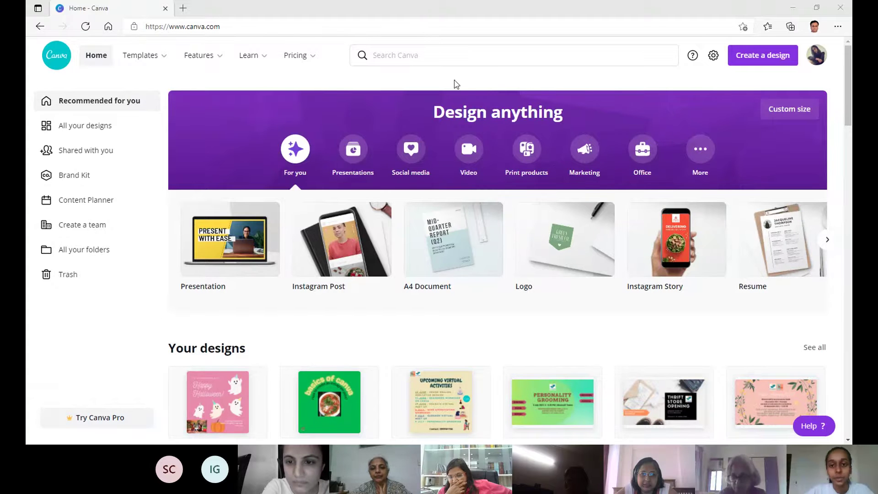
Search 'flyer' and open the 210 × 297 mm Flyer template results.
{"action": "left_click", "coordinate": [411, 55]}
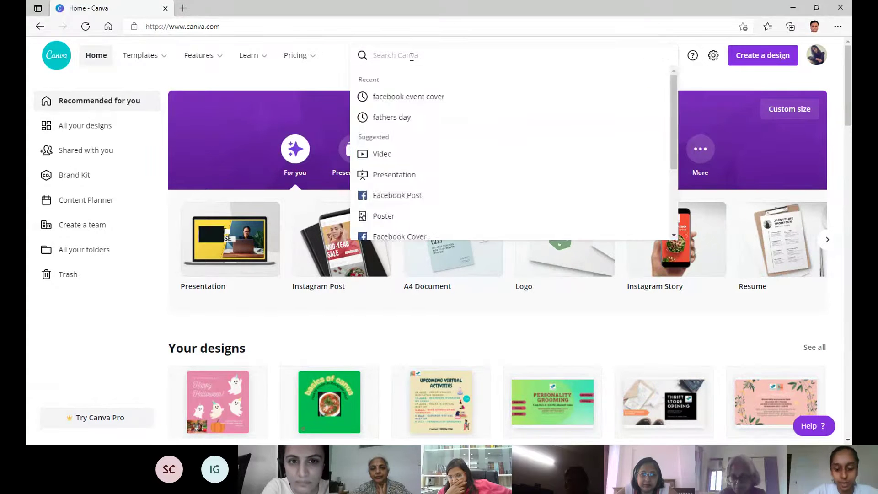
{"action": "type", "text": "fl"}
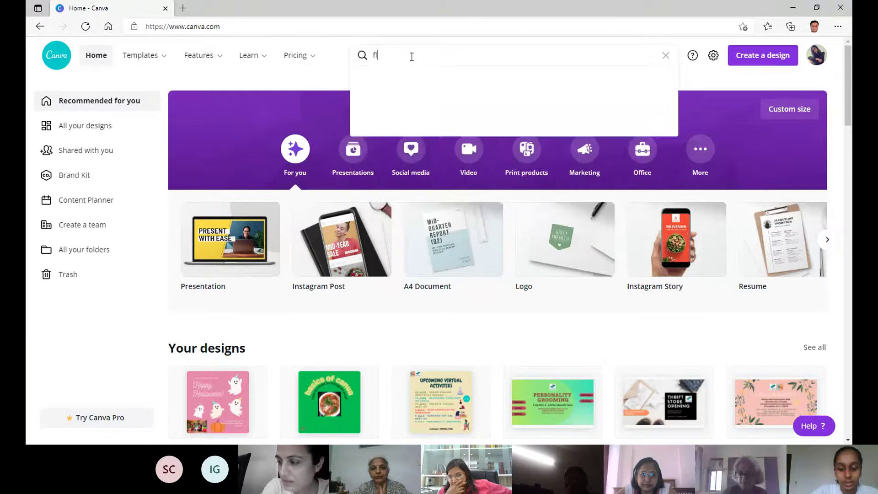
{"action": "type", "text": "ye"}
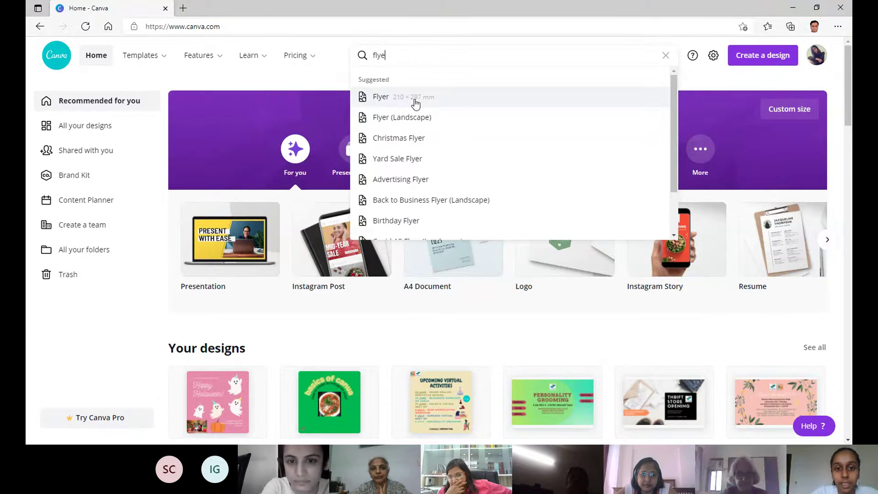
{"action": "left_click", "coordinate": [413, 101]}
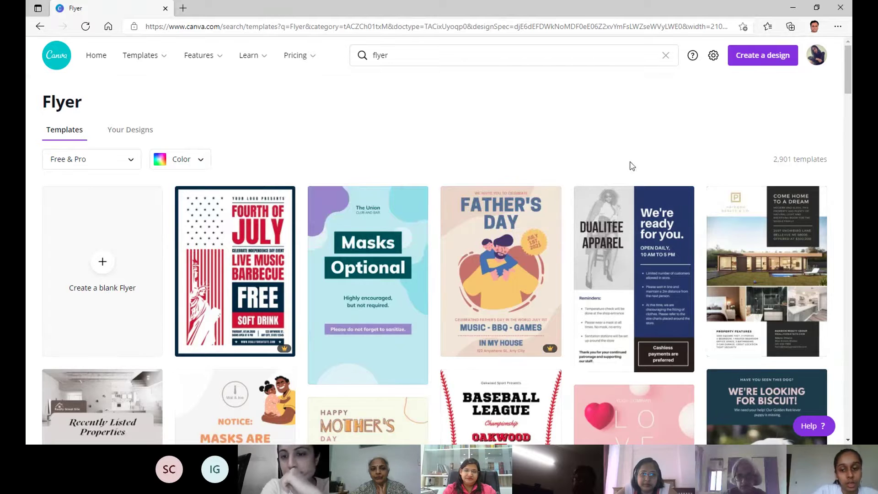
{"action": "scroll", "coordinate": [565, 190], "scroll_direction": "down", "scroll_amount": 6}
{"action": "scroll", "coordinate": [61, 113], "scroll_direction": "up", "scroll_amount": 6}
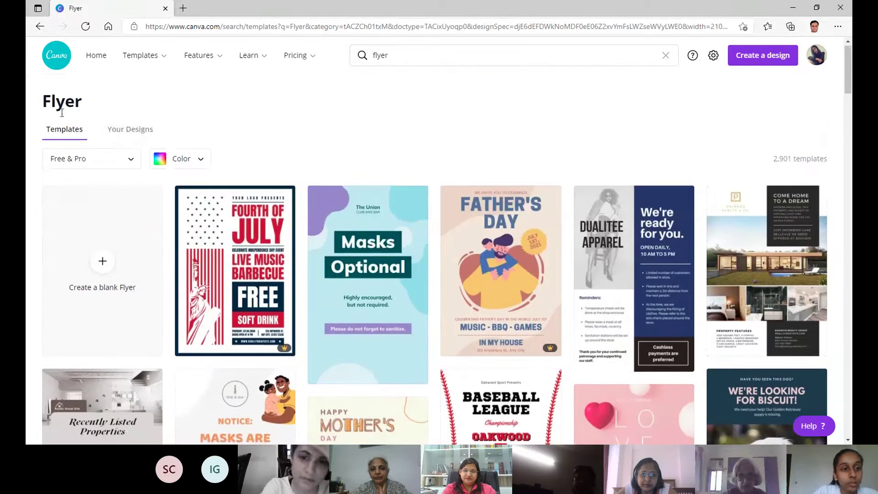
Check Your designs for Flyer matches, then return to the Flyer templates.
{"action": "left_click", "coordinate": [123, 132]}
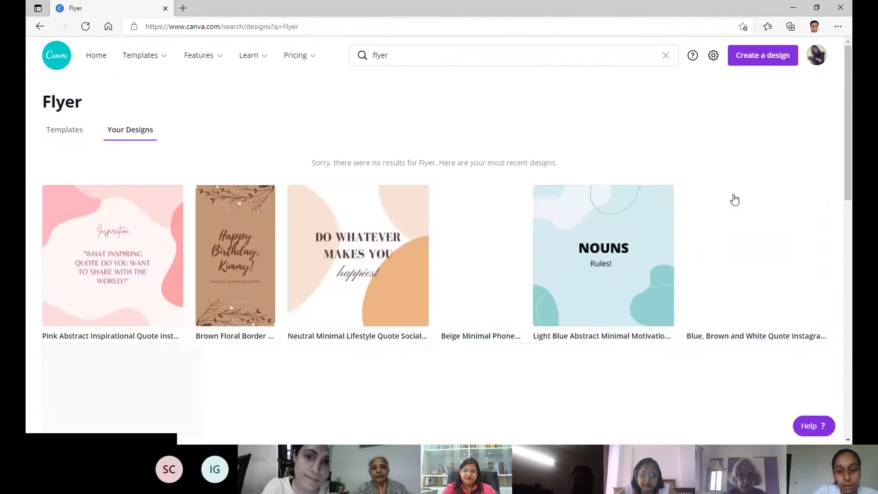
{"action": "scroll", "coordinate": [741, 180], "scroll_direction": "down", "scroll_amount": 5}
{"action": "scroll", "coordinate": [326, 171], "scroll_direction": "up", "scroll_amount": 5}
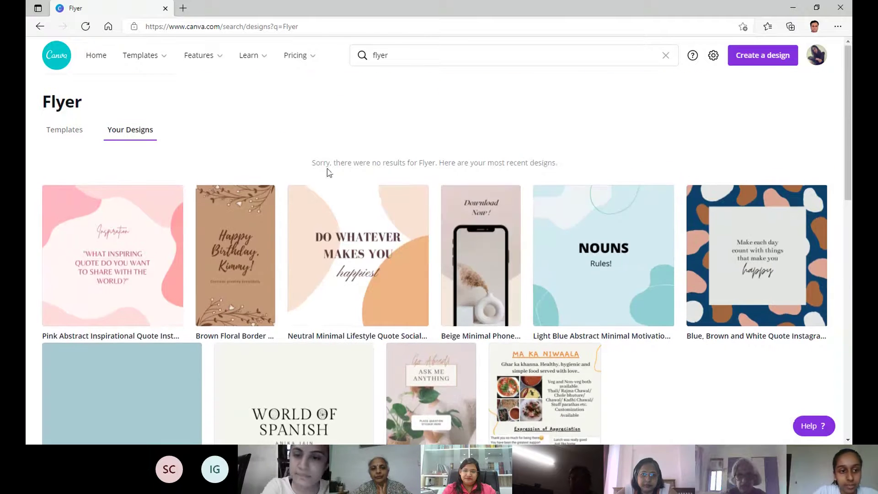
{"action": "left_click", "coordinate": [59, 133]}
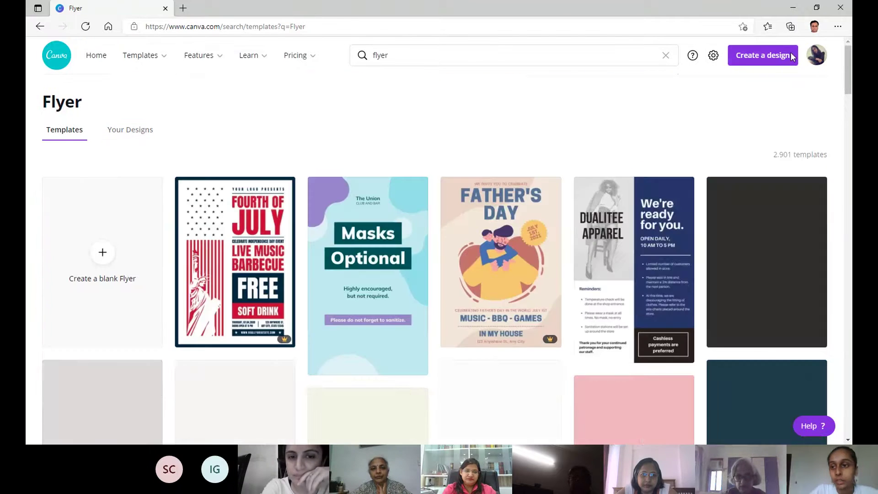
{"action": "left_click", "coordinate": [767, 57]}
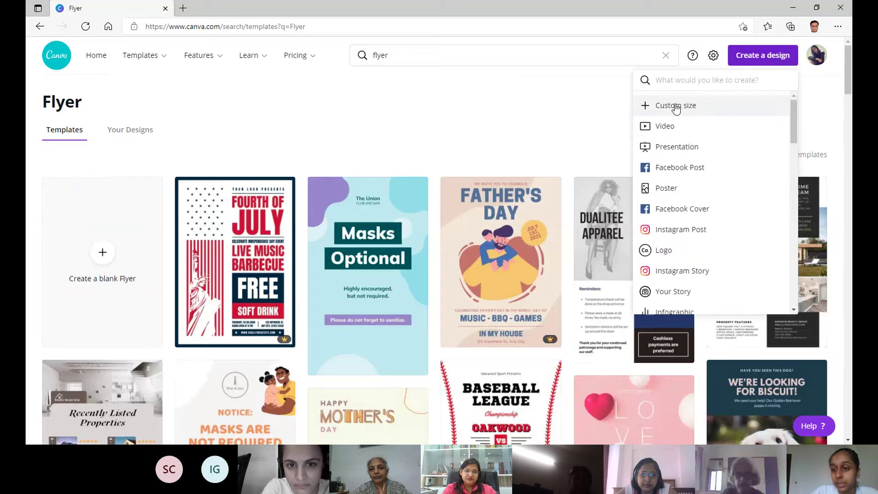
{"action": "left_click", "coordinate": [675, 106]}
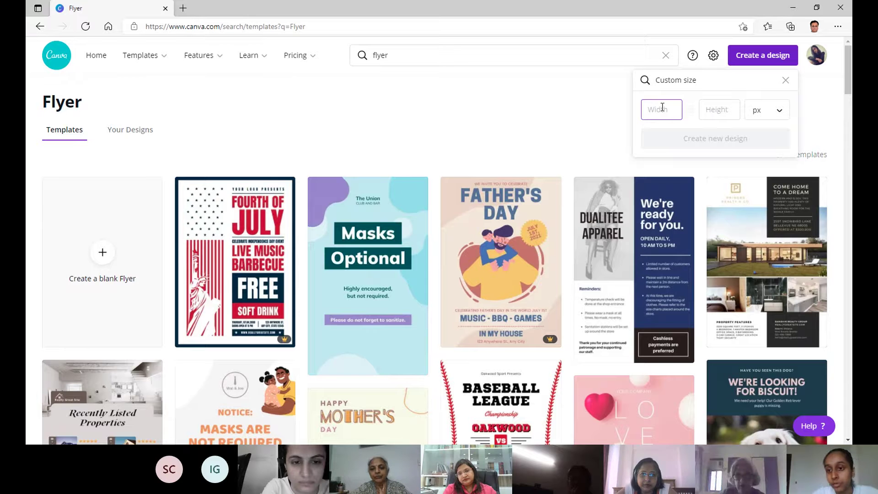
{"action": "left_click", "coordinate": [781, 119]}
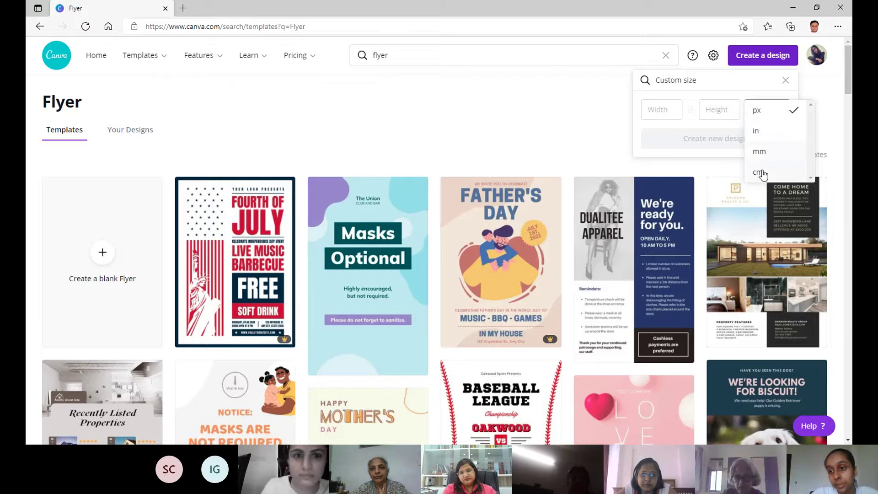
{"action": "left_click", "coordinate": [786, 83]}
{"action": "left_click", "coordinate": [762, 56]}
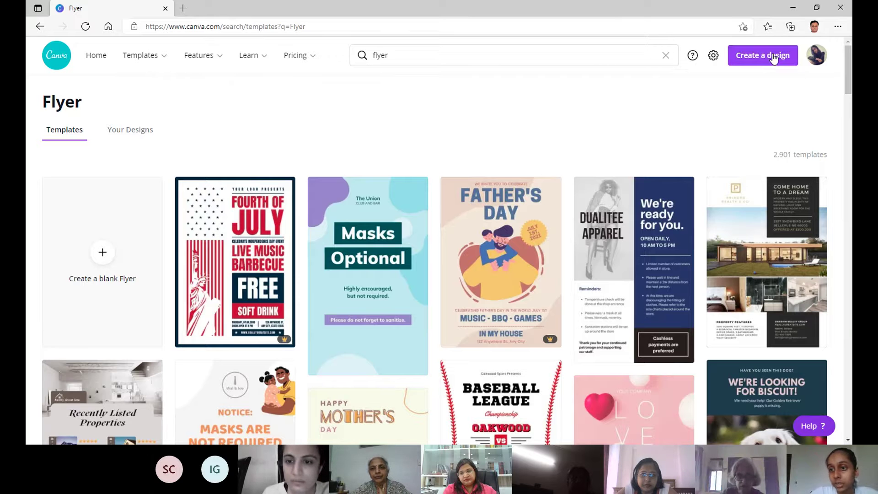
{"action": "left_click", "coordinate": [772, 59]}
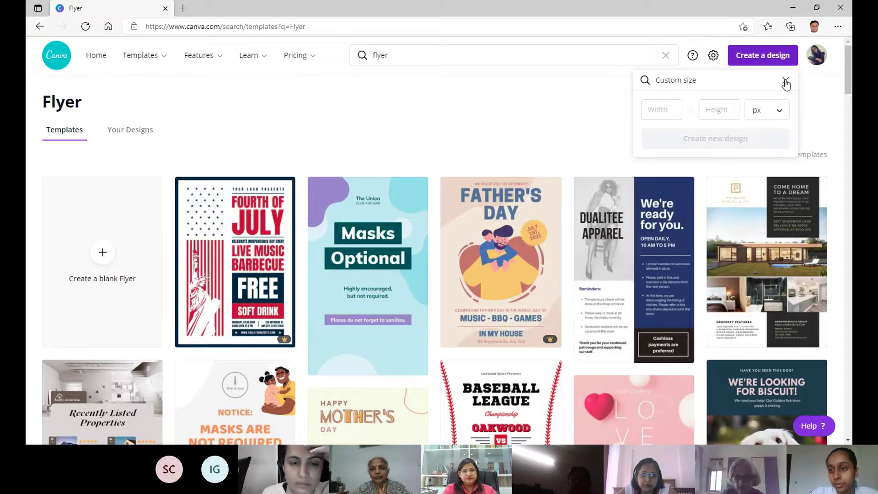
{"action": "left_click", "coordinate": [786, 82]}
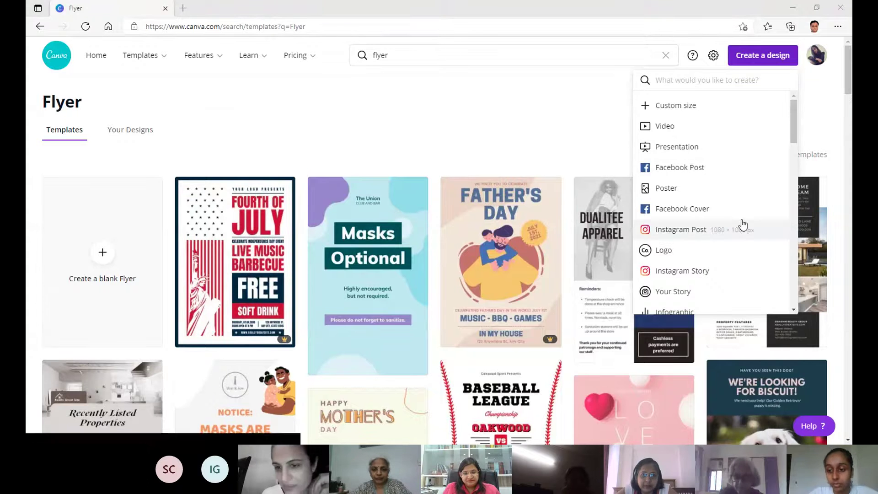
{"action": "left_click", "coordinate": [561, 109]}
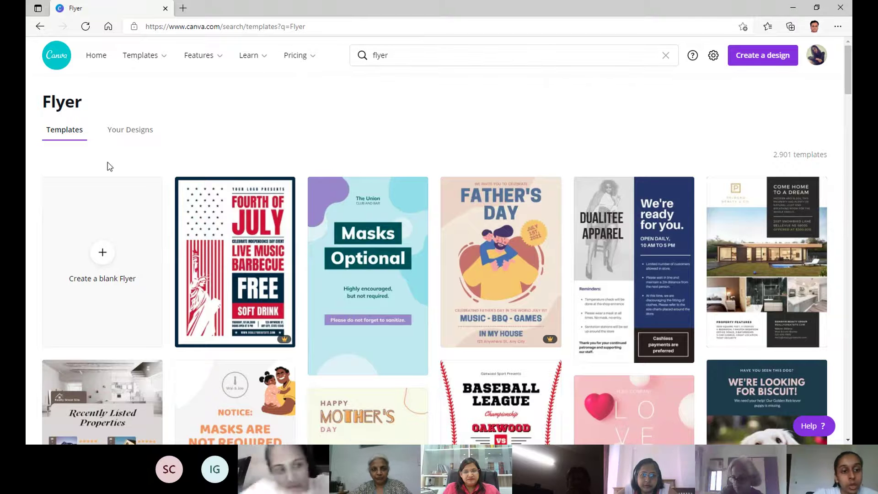
{"action": "scroll", "coordinate": [742, 187], "scroll_direction": "down", "scroll_amount": 1}
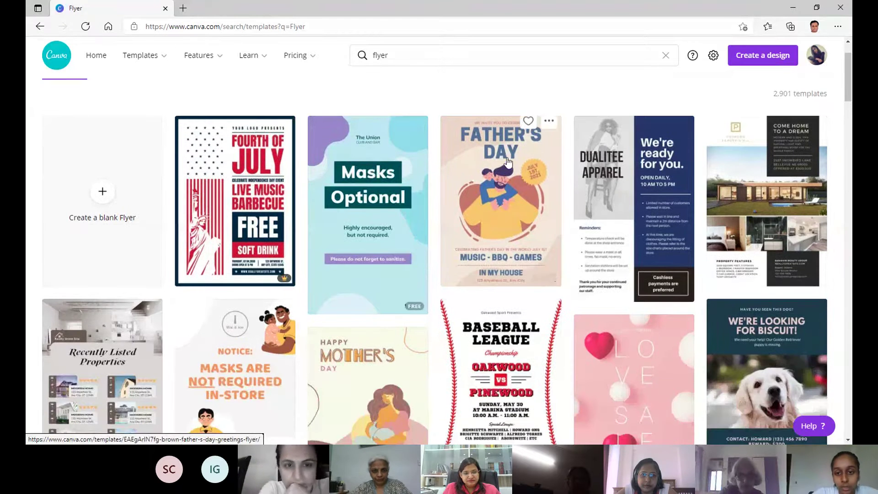
{"action": "scroll", "coordinate": [646, 176], "scroll_direction": "down", "scroll_amount": 2}
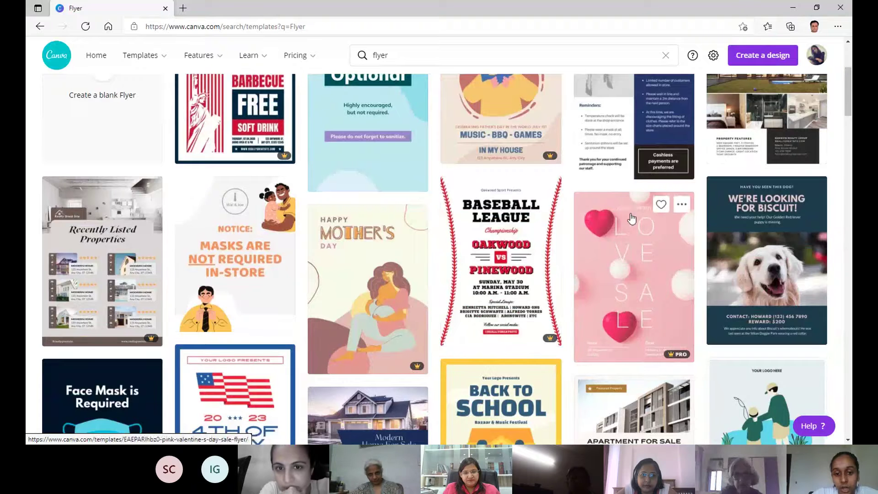
{"action": "scroll", "coordinate": [507, 342], "scroll_direction": "down", "scroll_amount": 2}
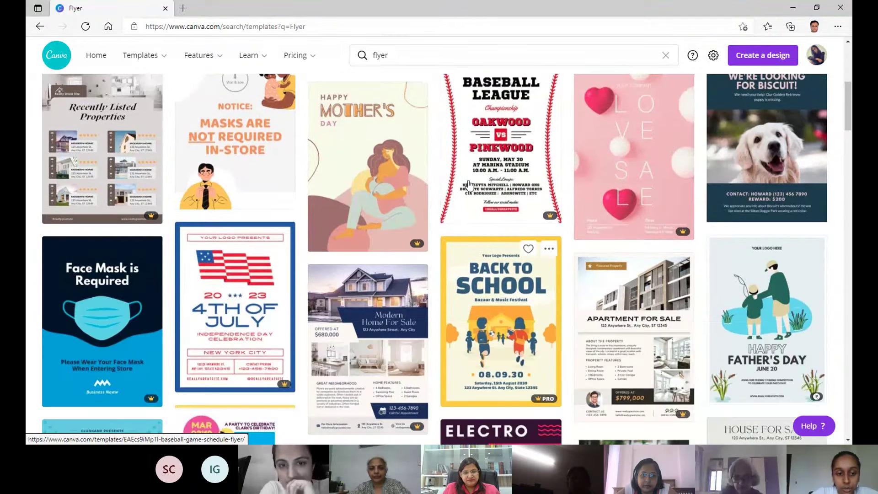
{"action": "scroll", "coordinate": [468, 186], "scroll_direction": "down", "scroll_amount": 5}
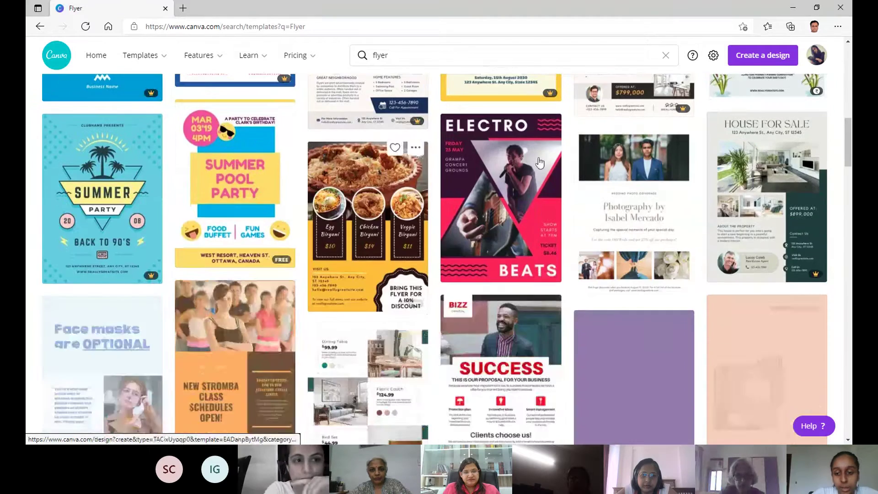
{"action": "scroll", "coordinate": [539, 162], "scroll_direction": "down", "scroll_amount": 6}
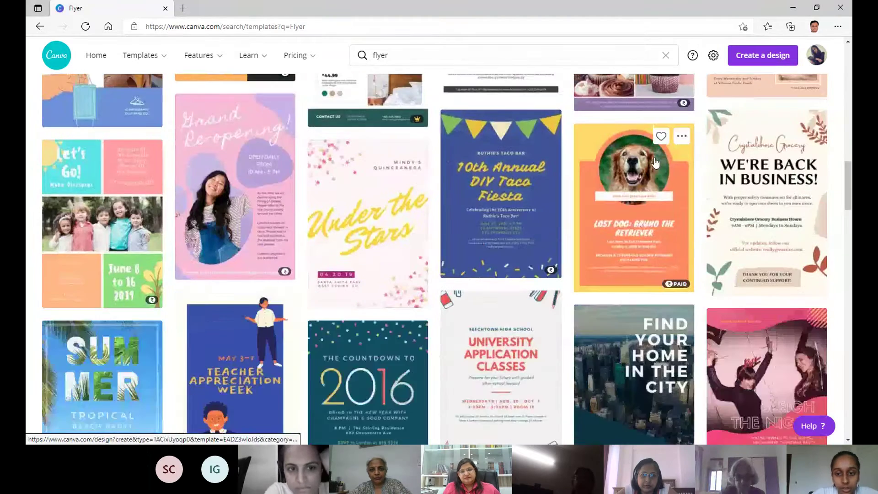
{"action": "scroll", "coordinate": [655, 162], "scroll_direction": "down", "scroll_amount": 5}
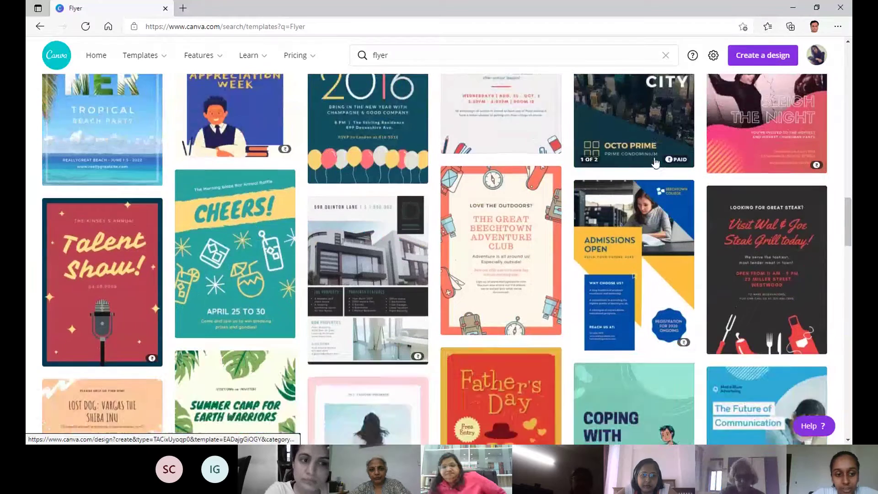
{"action": "scroll", "coordinate": [655, 162], "scroll_direction": "down", "scroll_amount": 4}
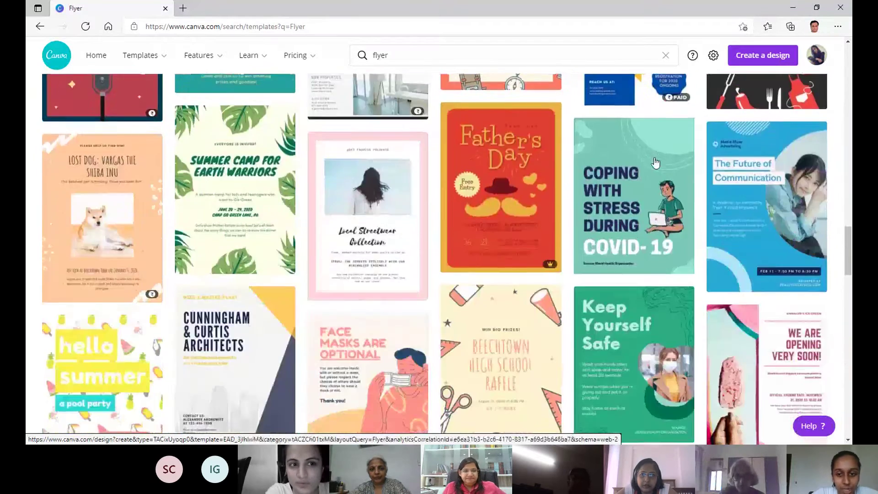
{"action": "scroll", "coordinate": [655, 163], "scroll_direction": "up", "scroll_amount": 4}
{"action": "scroll", "coordinate": [655, 162], "scroll_direction": "up", "scroll_amount": 10}
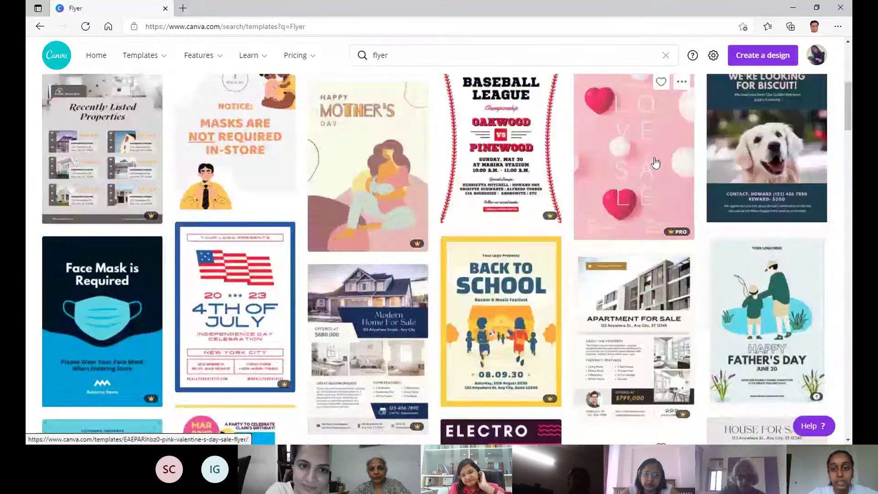
{"action": "scroll", "coordinate": [655, 162], "scroll_direction": "up", "scroll_amount": 5}
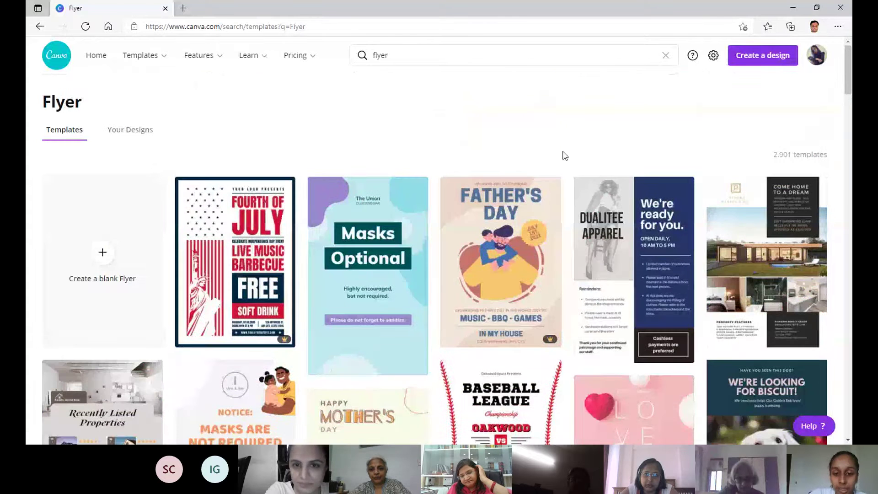
{"action": "scroll", "coordinate": [565, 155], "scroll_direction": "down", "scroll_amount": 3}
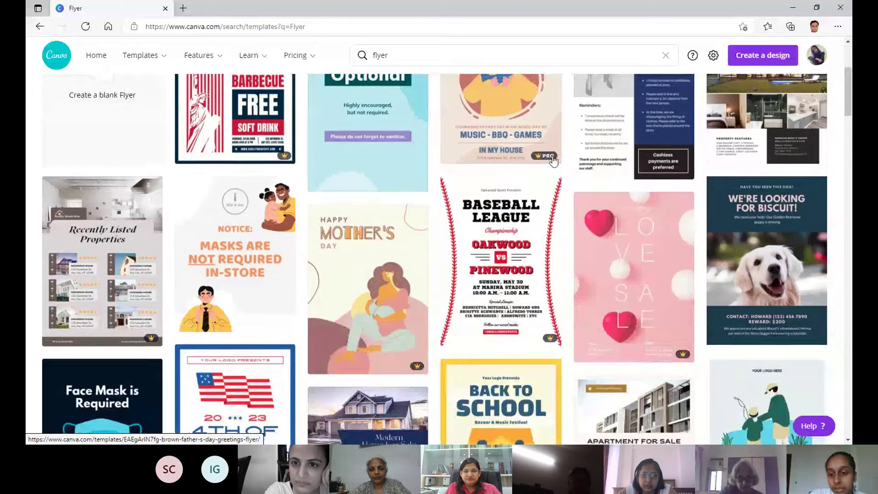
{"action": "scroll", "coordinate": [544, 281], "scroll_direction": "up", "scroll_amount": 2}
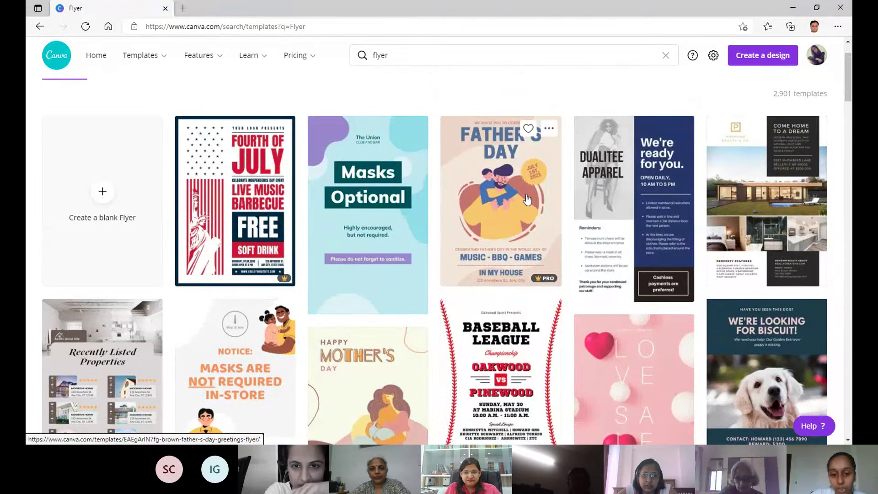
{"action": "scroll", "coordinate": [527, 199], "scroll_direction": "down", "scroll_amount": 2}
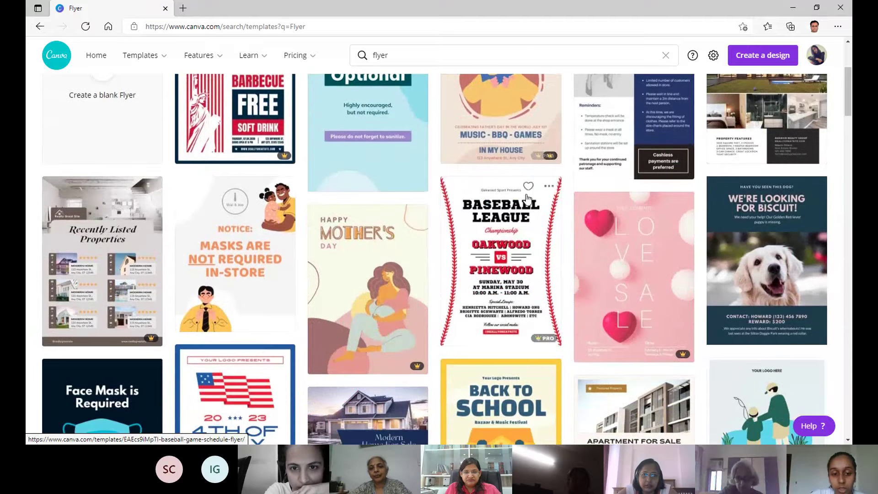
{"action": "scroll", "coordinate": [527, 199], "scroll_direction": "down", "scroll_amount": 2}
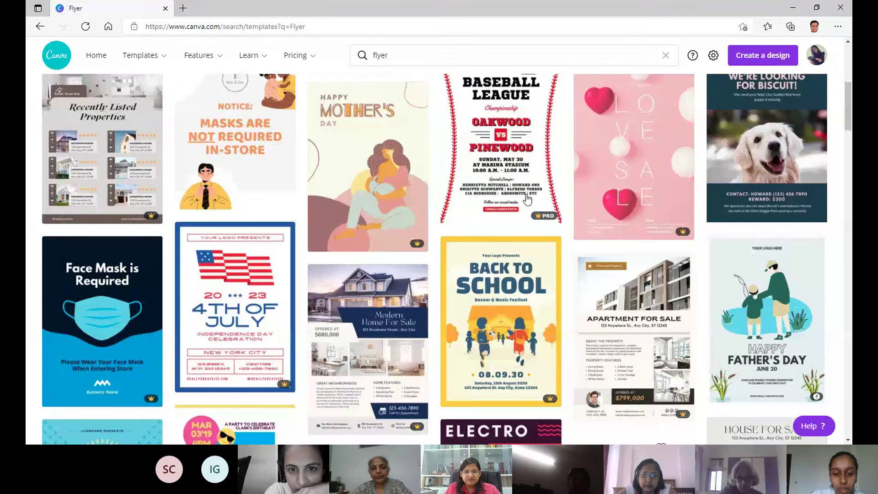
{"action": "scroll", "coordinate": [530, 183], "scroll_direction": "down", "scroll_amount": 6}
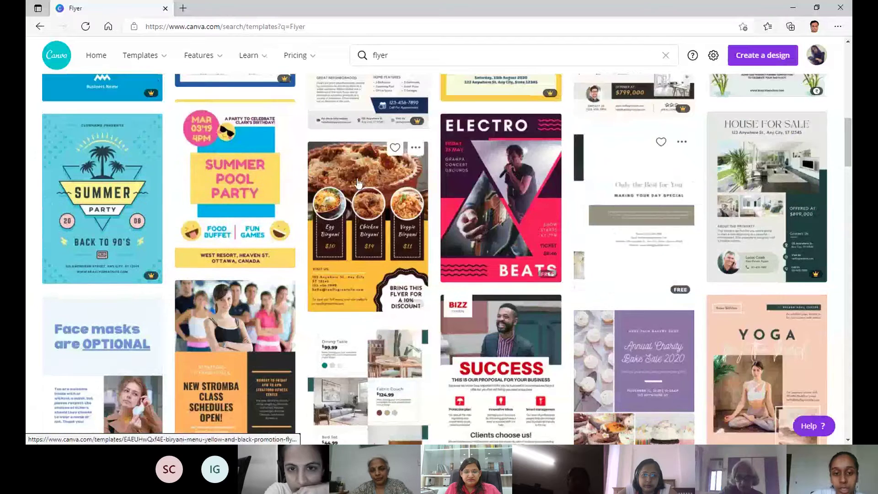
{"action": "scroll", "coordinate": [660, 149], "scroll_direction": "down", "scroll_amount": 5}
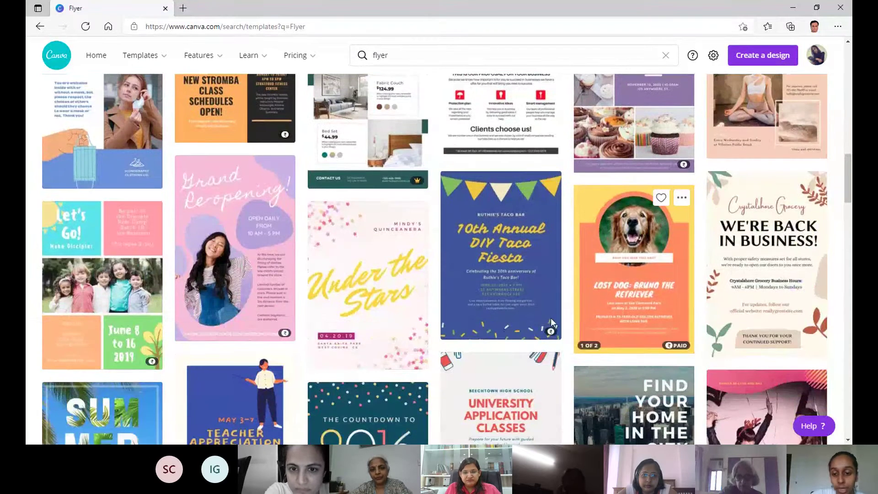
{"action": "scroll", "coordinate": [497, 264], "scroll_direction": "up", "scroll_amount": 1}
{"action": "scroll", "coordinate": [497, 264], "scroll_direction": "up", "scroll_amount": 8}
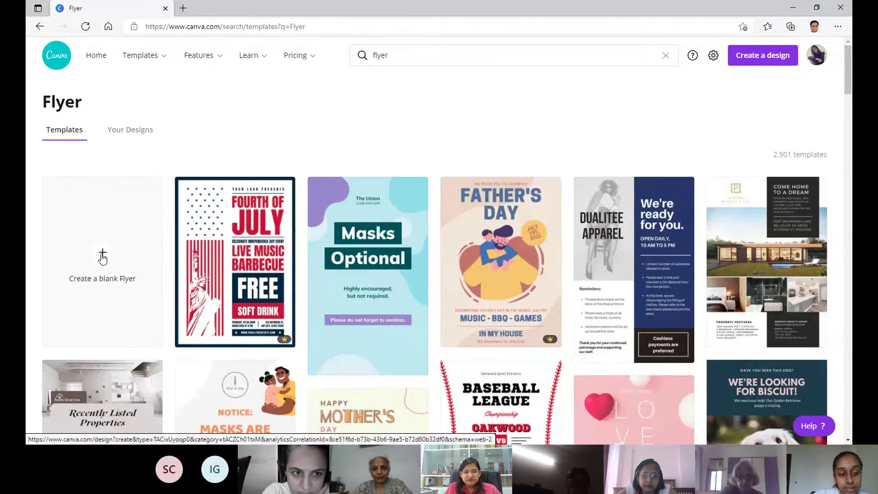
Create a blank A4 Flyer, opening 'Untitled design' in the editor.
{"action": "left_click", "coordinate": [102, 258]}
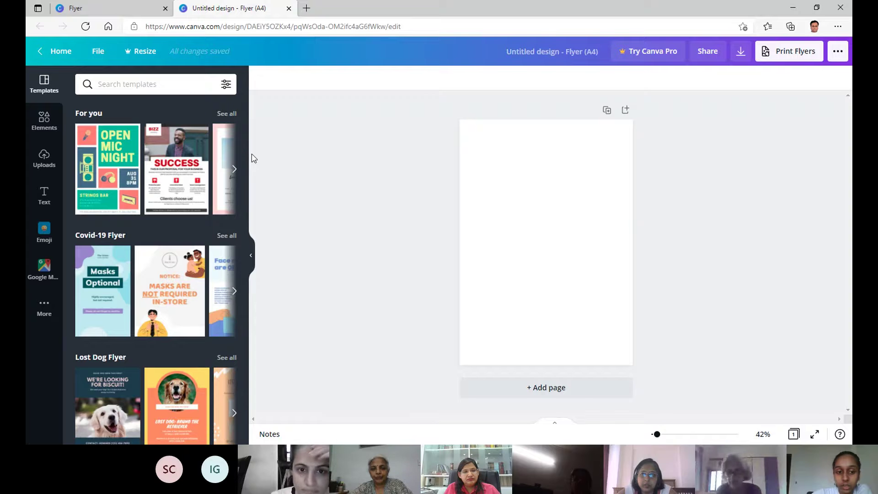
{"action": "mouse_move", "coordinate": [244, 121]}
{"action": "left_mouse_down"}
{"action": "mouse_move", "coordinate": [244, 135]}
{"action": "mouse_move", "coordinate": [242, 111]}
{"action": "left_mouse_up"}
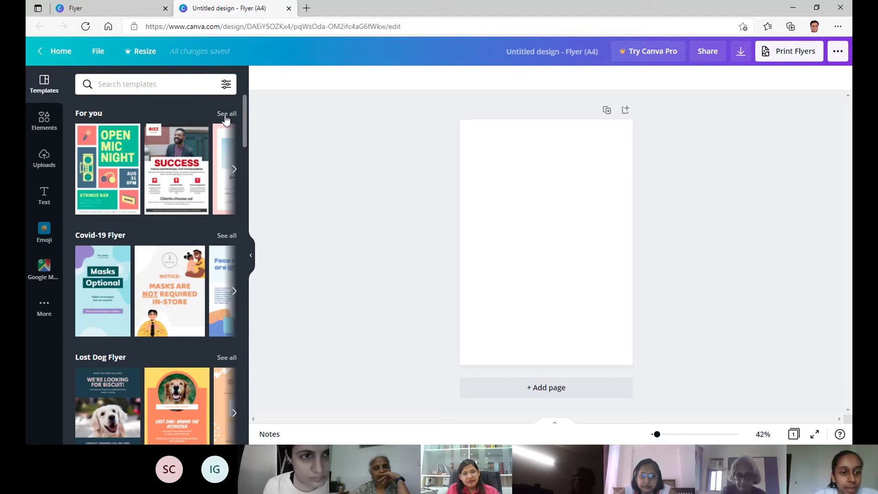
Browse down through the Flyer templates in the side panel.
{"action": "scroll", "coordinate": [118, 238], "scroll_direction": "down", "scroll_amount": 2}
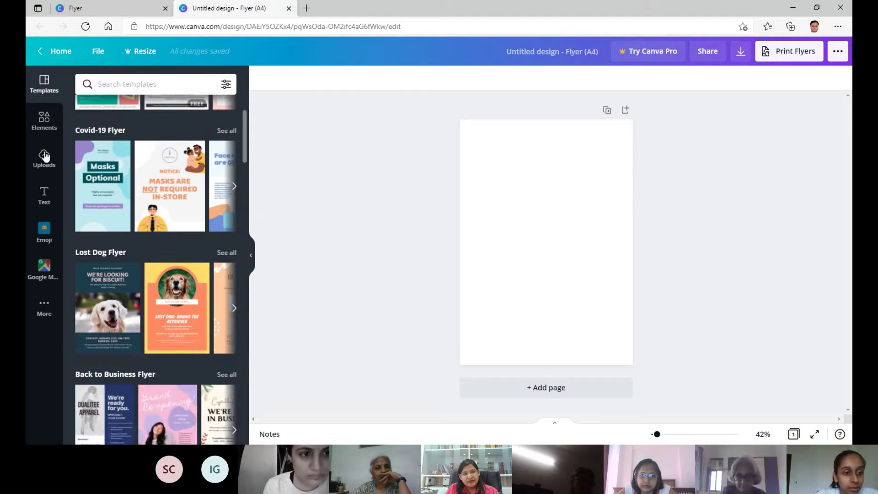
{"action": "scroll", "coordinate": [99, 193], "scroll_direction": "down", "scroll_amount": 2}
{"action": "scroll", "coordinate": [98, 183], "scroll_direction": "down", "scroll_amount": 6}
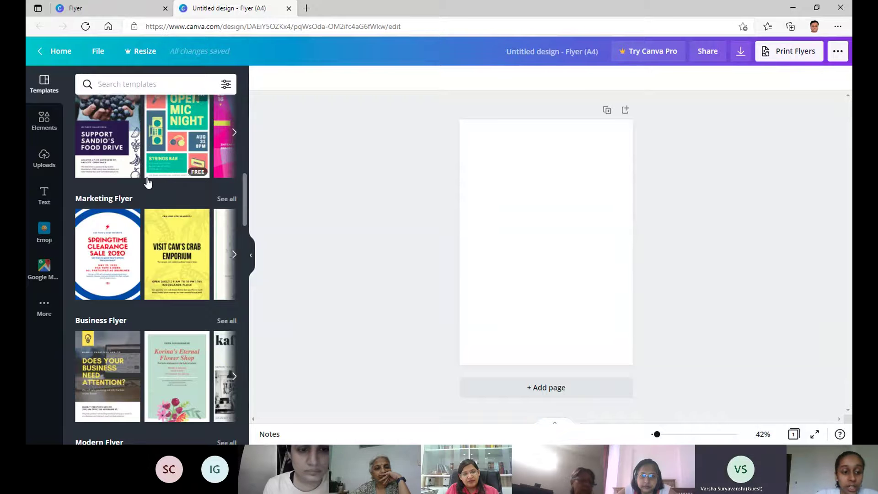
{"action": "scroll", "coordinate": [148, 183], "scroll_direction": "down", "scroll_amount": 8}
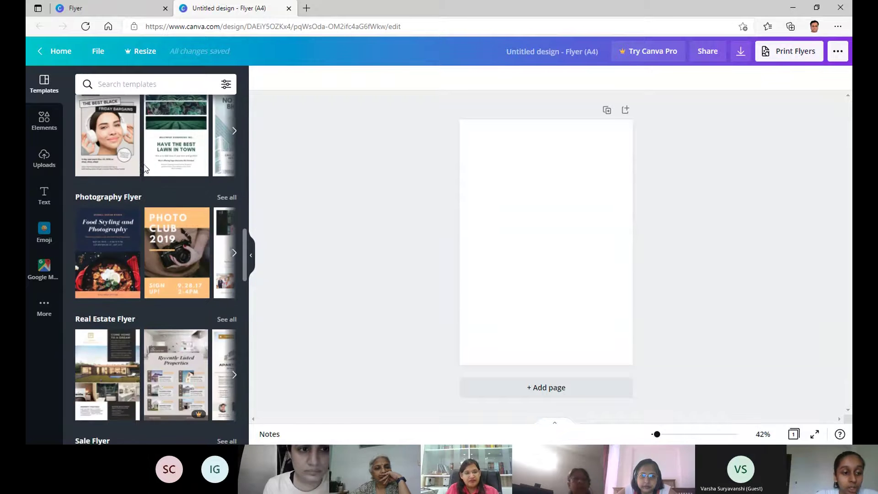
{"action": "scroll", "coordinate": [120, 153], "scroll_direction": "down", "scroll_amount": 6}
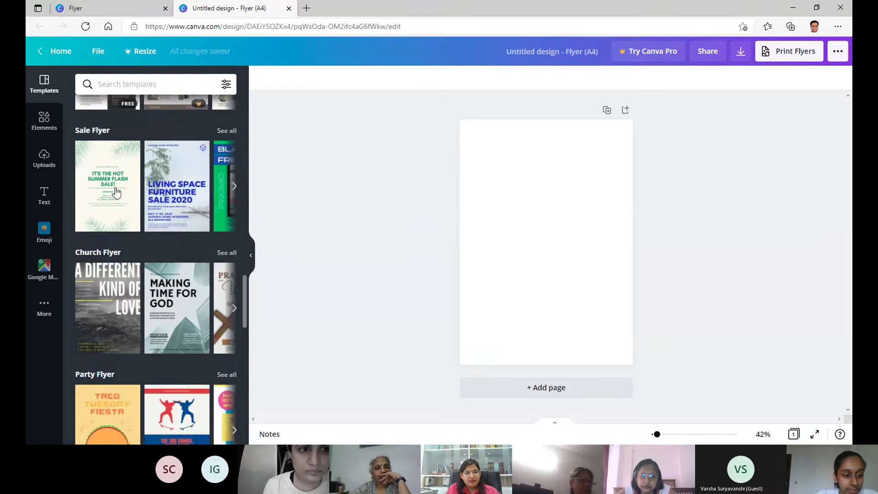
{"action": "scroll", "coordinate": [116, 192], "scroll_direction": "down", "scroll_amount": 18}
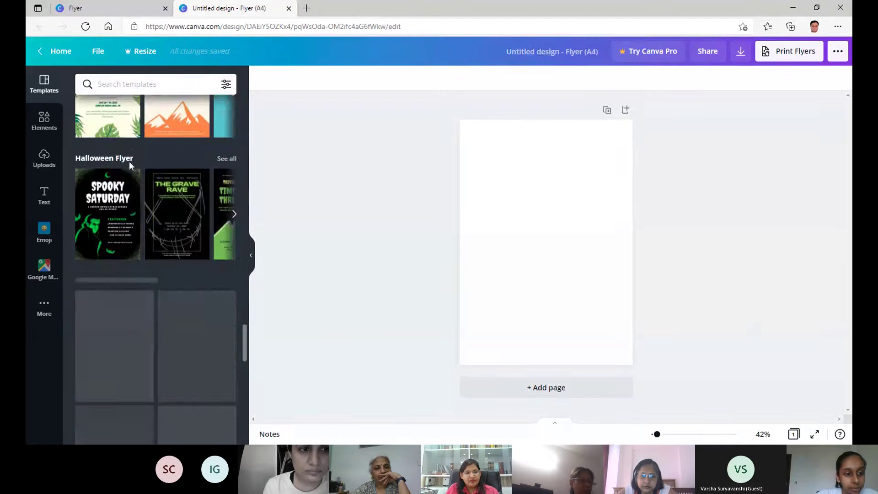
{"action": "left_click_drag", "start_coordinate": [244, 280], "coordinate": [225, 86]}
Search the templates for 'yoga' and scroll through the results.
{"action": "left_click", "coordinate": [114, 84]}
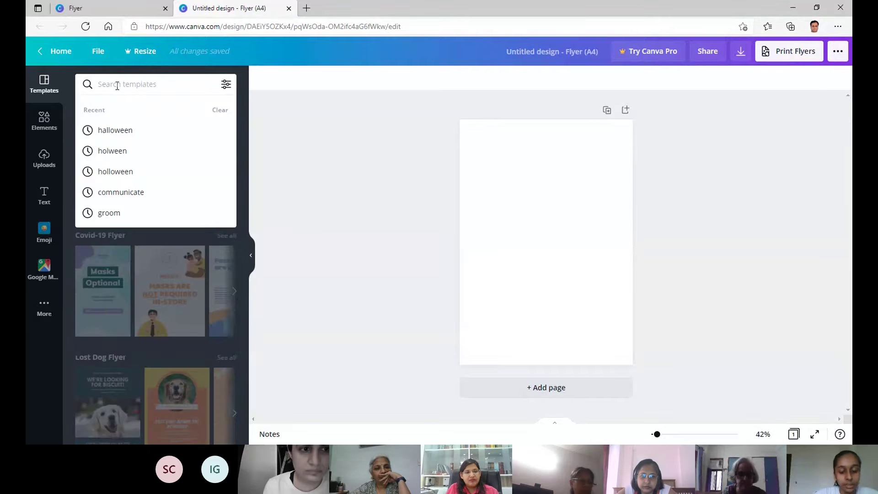
{"action": "type", "text": "yoga"}
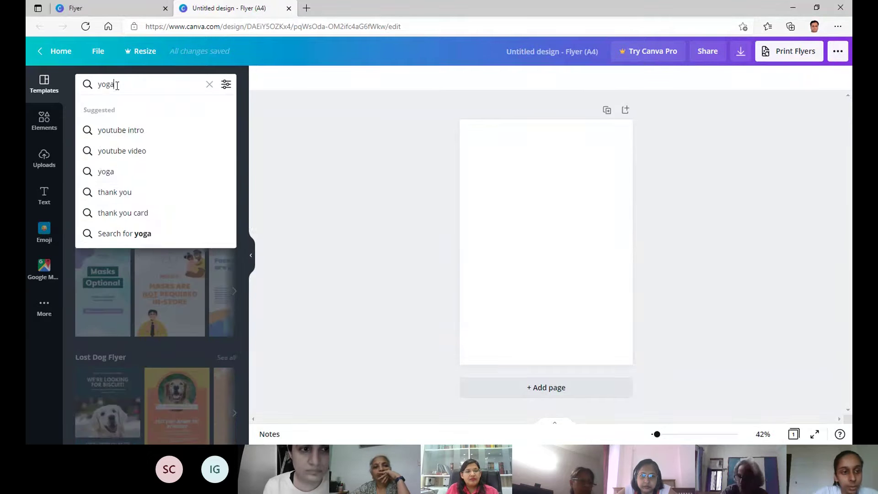
{"action": "key", "text": "Return"}
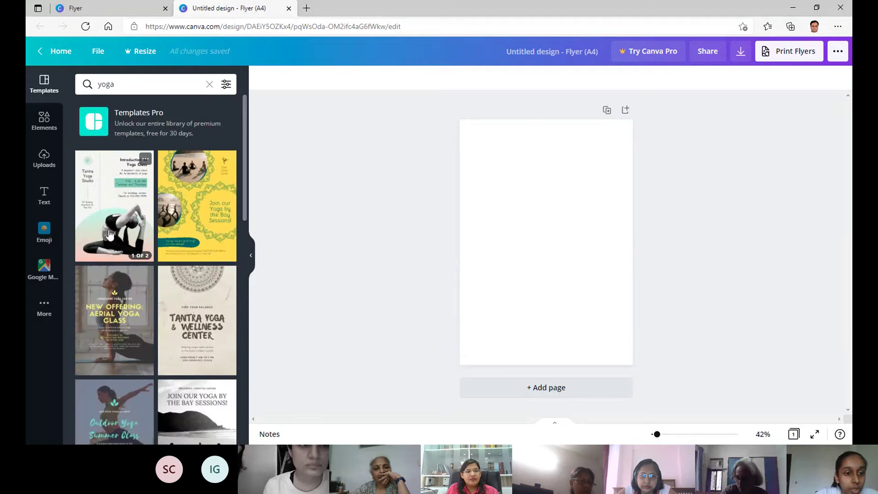
{"action": "scroll", "coordinate": [156, 215], "scroll_direction": "down", "scroll_amount": 3}
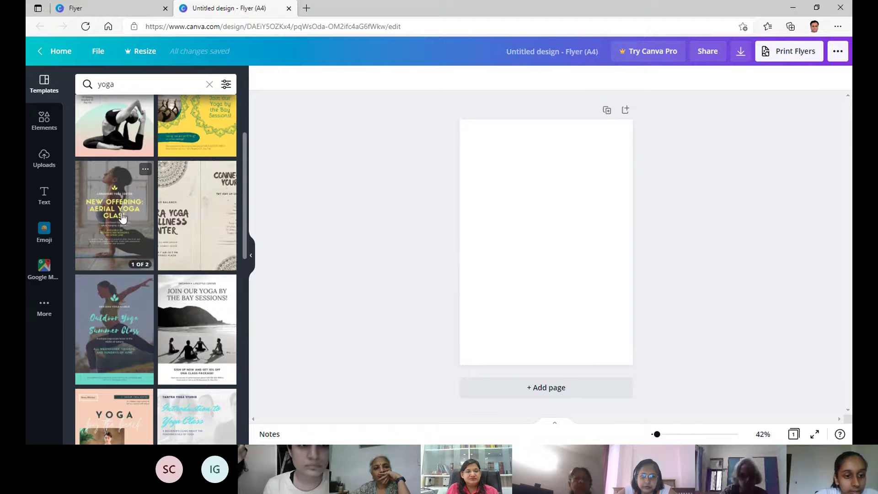
{"action": "scroll", "coordinate": [109, 217], "scroll_direction": "down", "scroll_amount": 3}
{"action": "scroll", "coordinate": [110, 216], "scroll_direction": "down", "scroll_amount": 3}
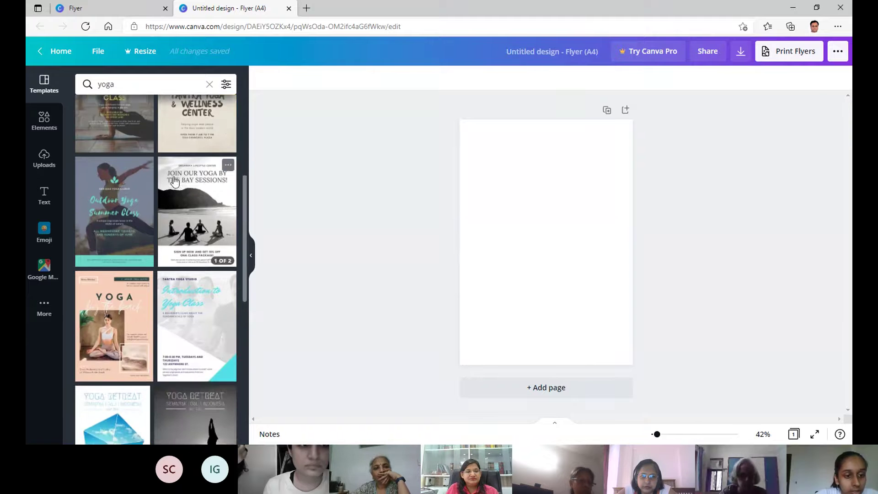
{"action": "scroll", "coordinate": [188, 198], "scroll_direction": "up", "scroll_amount": 6}
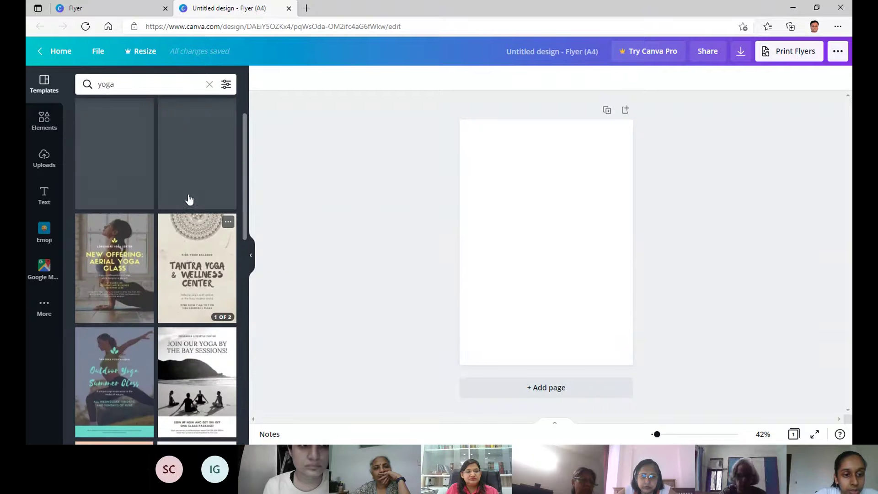
Apply the first page of the Tantra Yoga & Wellness Center mandala template to the flyer.
{"action": "left_click", "coordinate": [191, 265]}
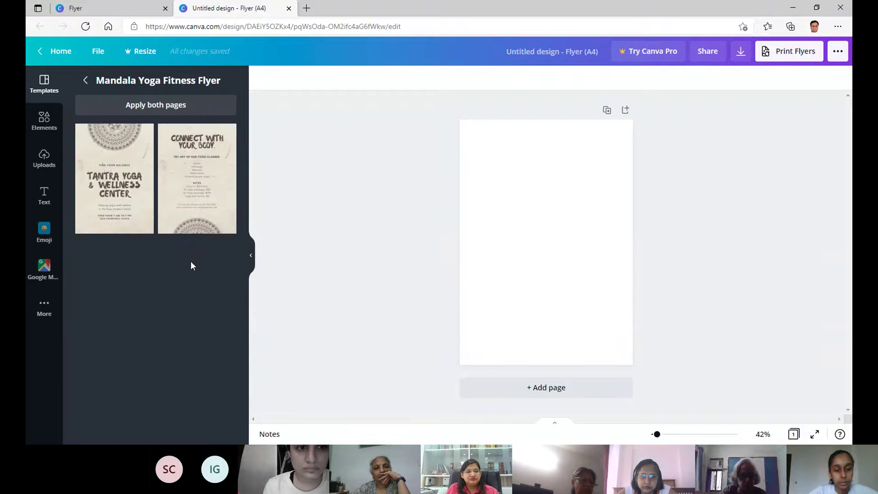
{"action": "left_click", "coordinate": [110, 167]}
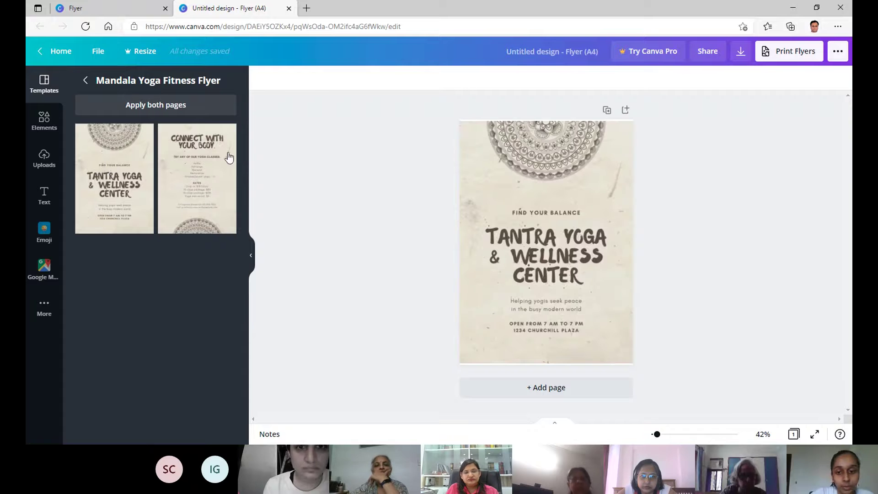
{"action": "left_click", "coordinate": [127, 183]}
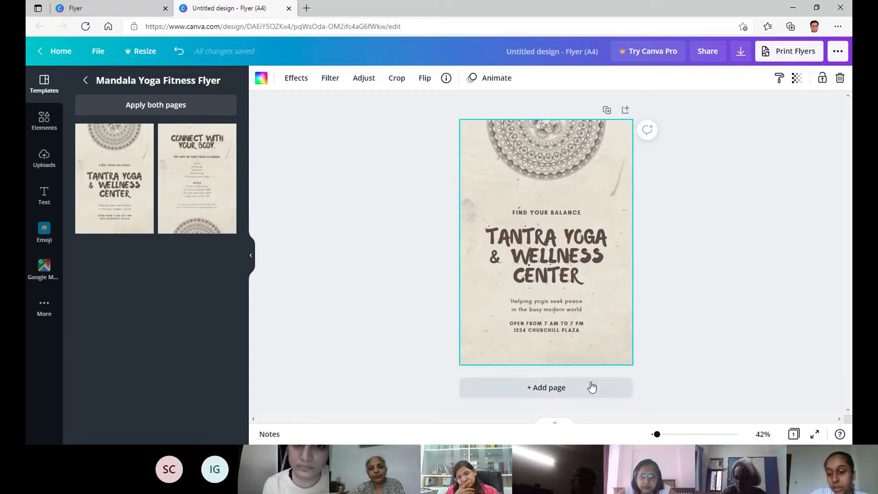
Delete the extra second page so the flyer stays one page, then return to yoga results.
{"action": "left_click", "coordinate": [607, 112]}
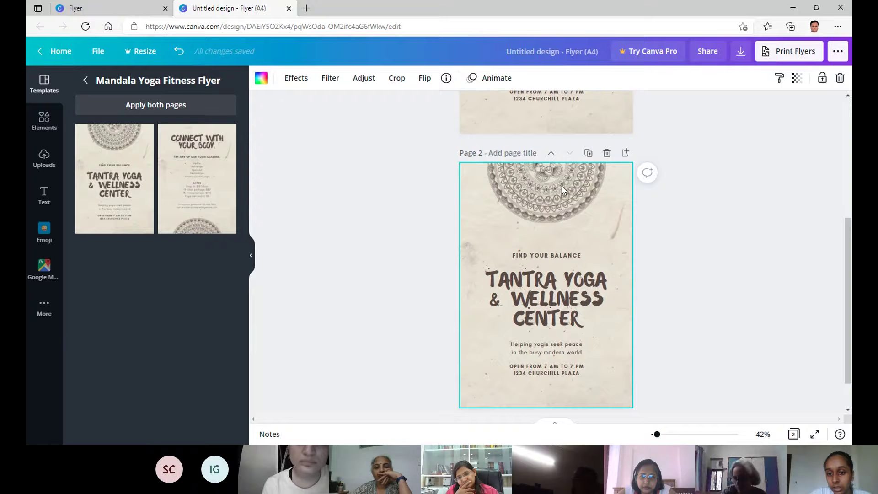
{"action": "scroll", "coordinate": [737, 248], "scroll_direction": "down", "scroll_amount": 1}
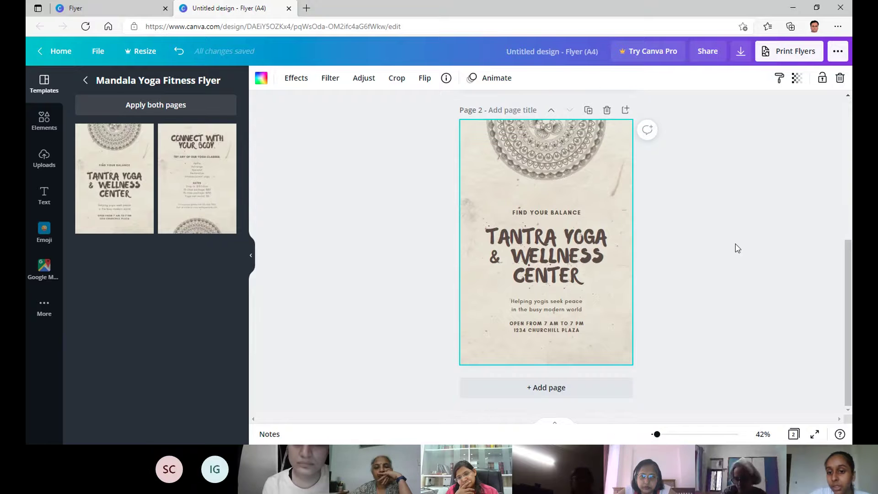
{"action": "scroll", "coordinate": [737, 248], "scroll_direction": "up", "scroll_amount": 2}
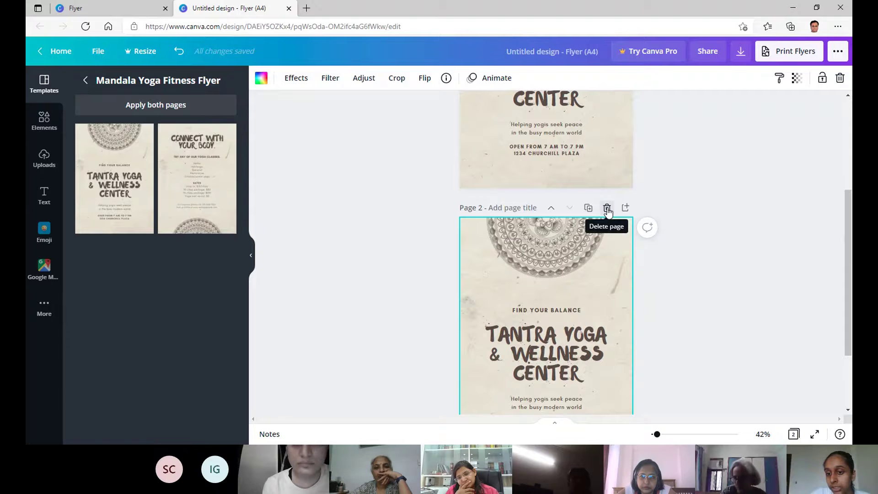
{"action": "left_click", "coordinate": [606, 209]}
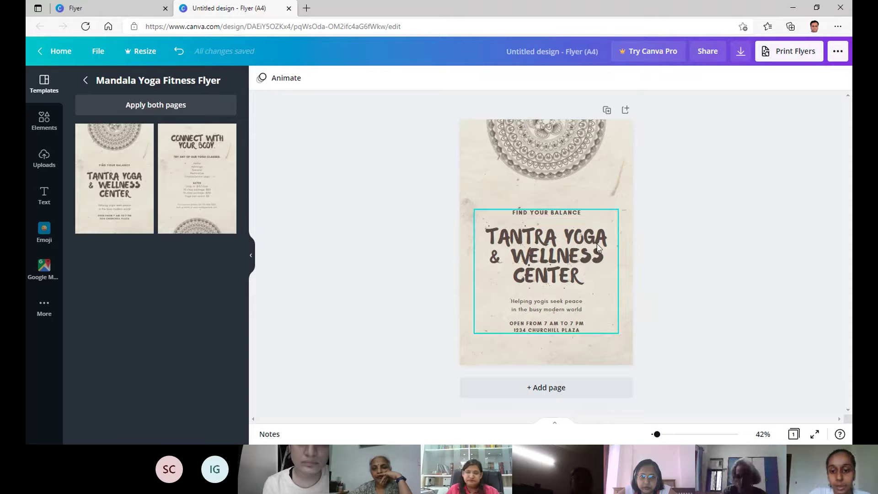
{"action": "left_click", "coordinate": [86, 82]}
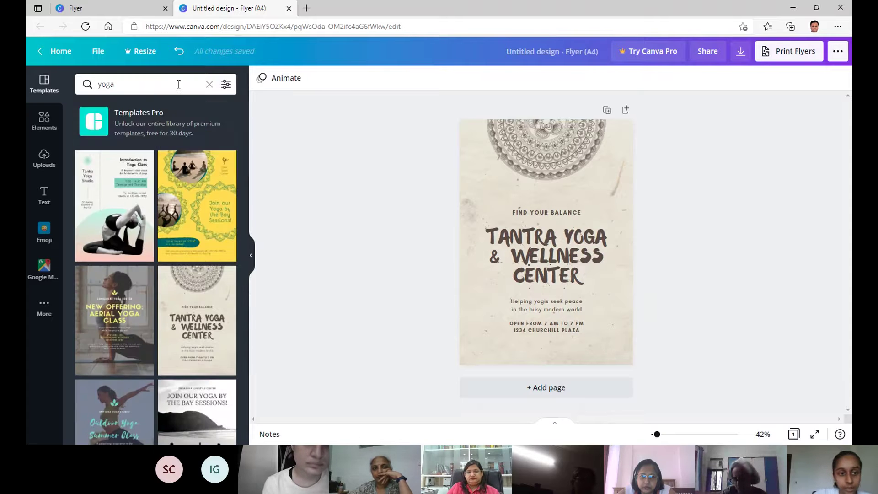
Search Elements for 'yoga' and add the yoga-pose illustration to the flyer.
{"action": "left_click", "coordinate": [210, 85]}
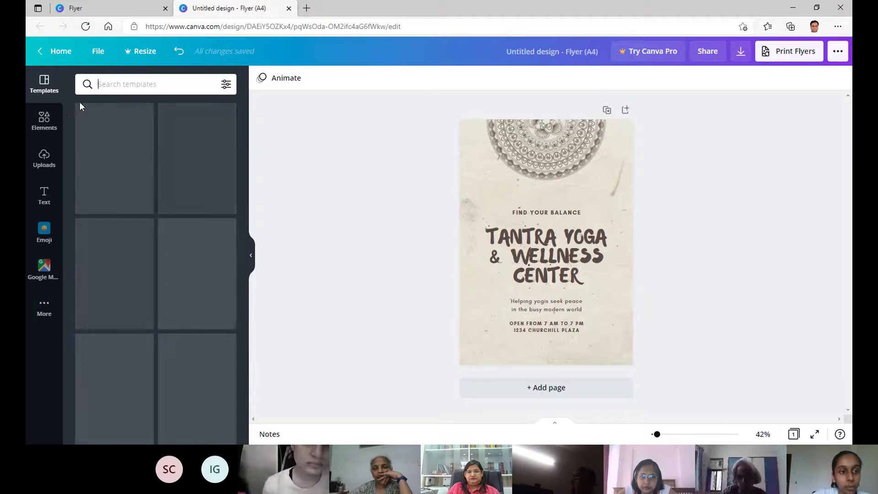
{"action": "left_click", "coordinate": [45, 129]}
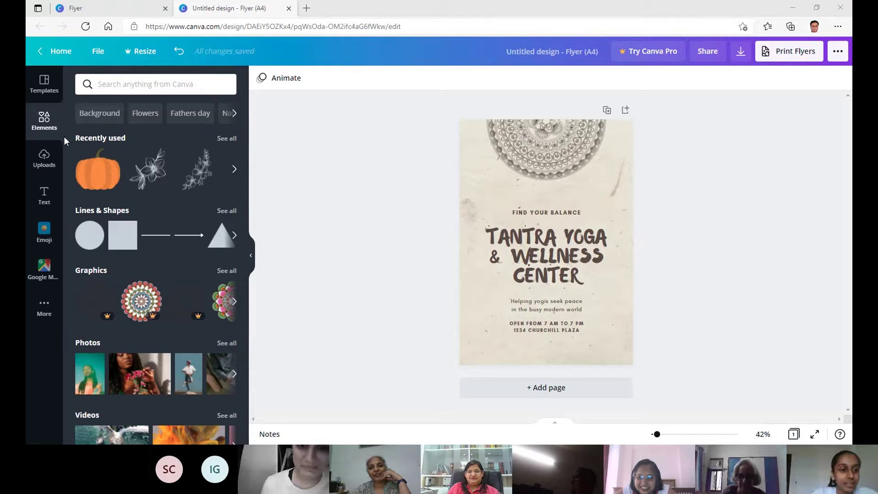
{"action": "scroll", "coordinate": [182, 156], "scroll_direction": "down", "scroll_amount": 3}
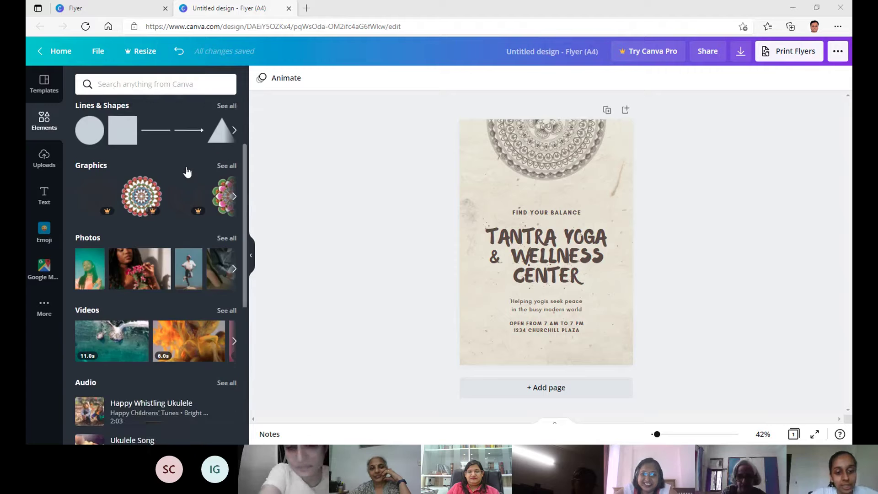
{"action": "scroll", "coordinate": [186, 173], "scroll_direction": "down", "scroll_amount": 5}
{"action": "scroll", "coordinate": [183, 160], "scroll_direction": "up", "scroll_amount": 7}
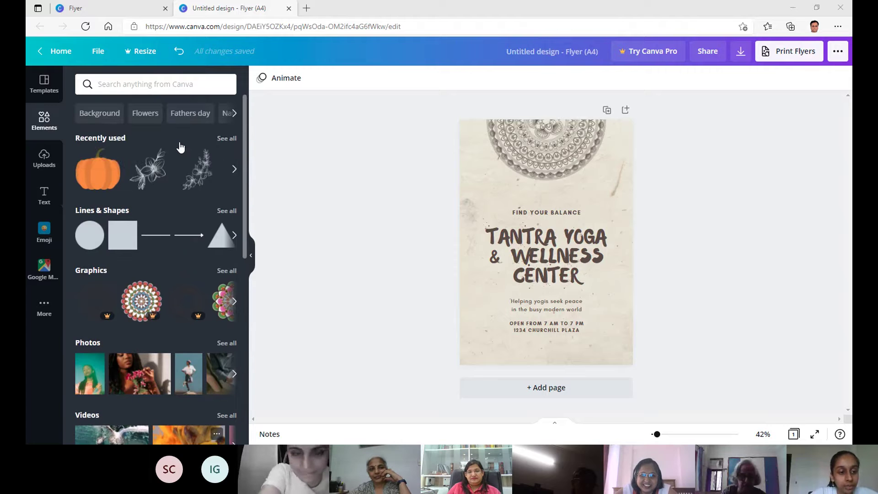
{"action": "left_click", "coordinate": [144, 87]}
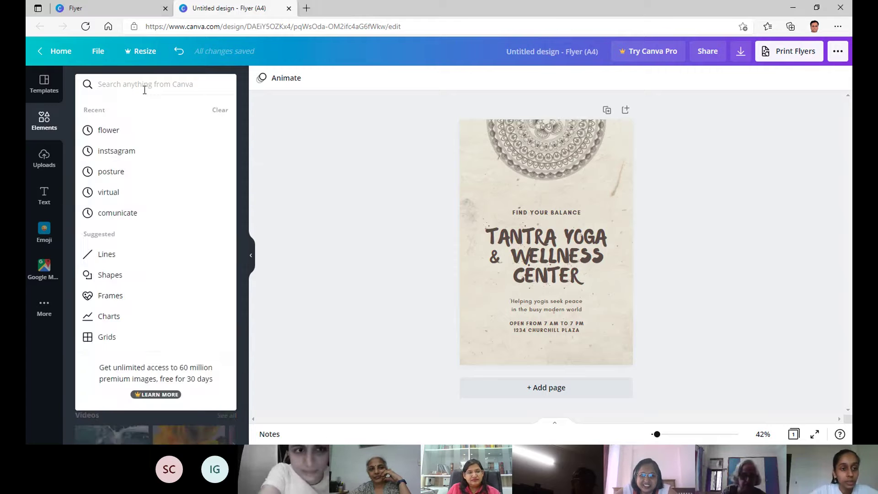
{"action": "type", "text": "yoga"}
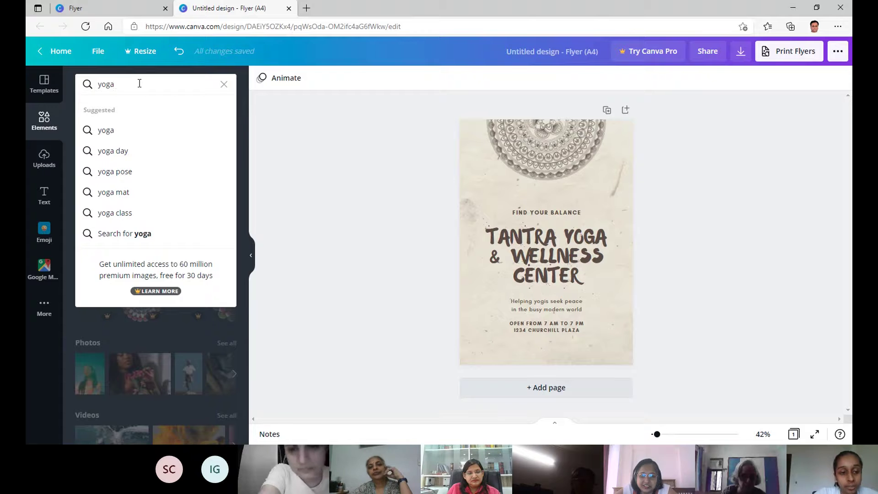
{"action": "key", "text": "Return"}
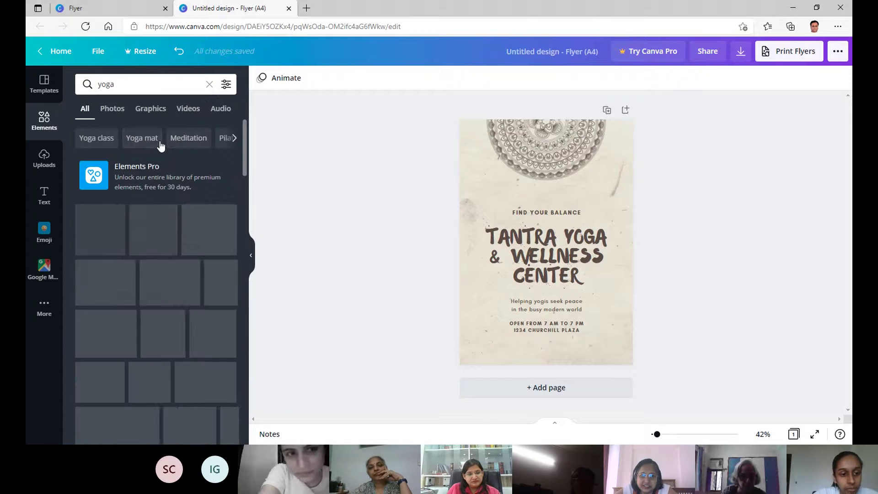
{"action": "scroll", "coordinate": [85, 240], "scroll_direction": "down", "scroll_amount": 2}
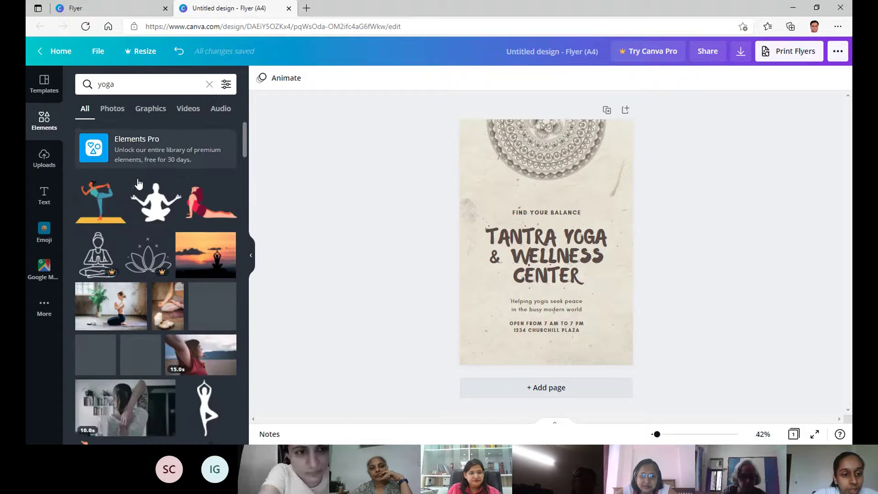
{"action": "left_click", "coordinate": [97, 181]}
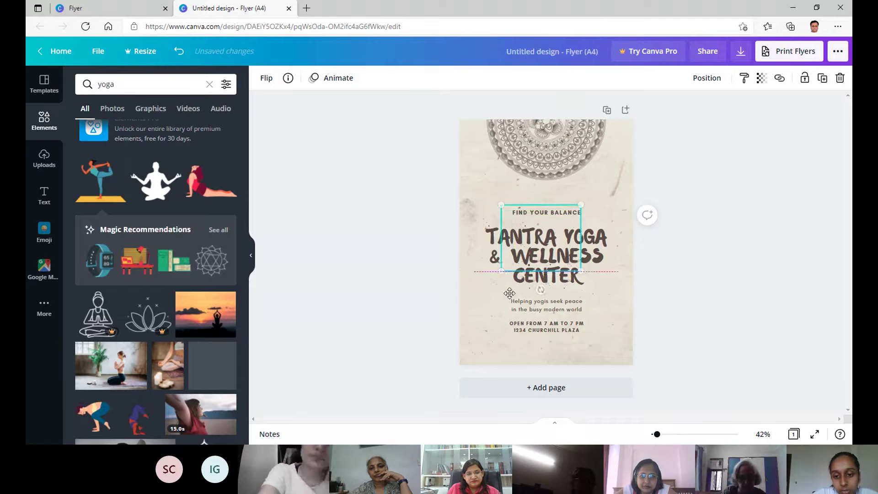
Move the yoga-pose illustration to the flyer's bottom-left corner.
{"action": "left_click_drag", "start_coordinate": [537, 233], "coordinate": [499, 320]}
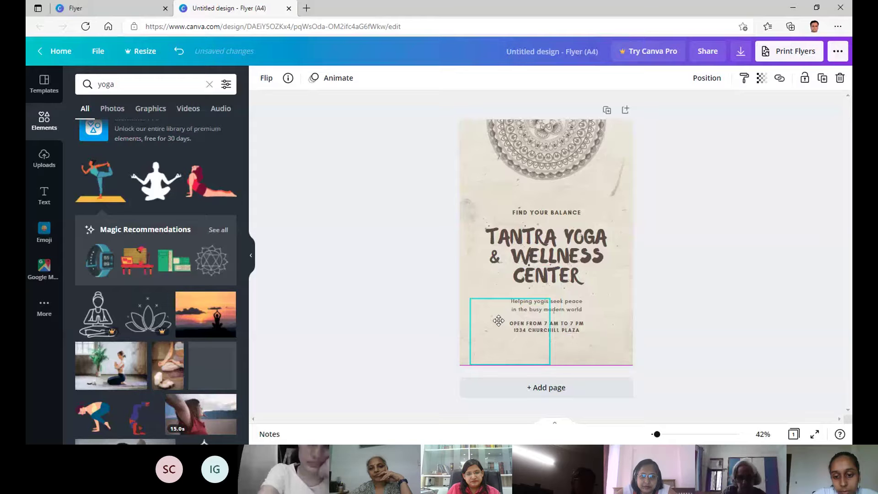
{"action": "key", "text": "Delete"}
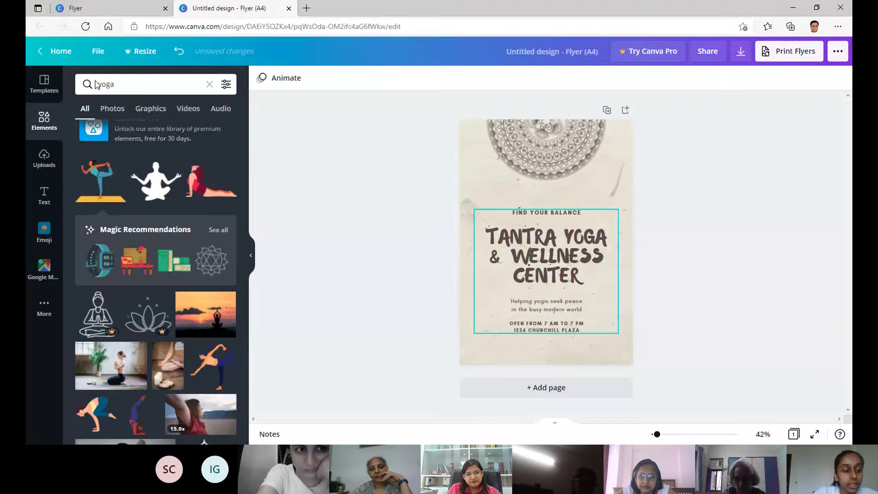
{"action": "left_click_drag", "start_coordinate": [534, 263], "coordinate": [490, 333]}
Upload the children's Halloween photo from Pictures and add it to the flyer.
{"action": "left_click", "coordinate": [44, 158]}
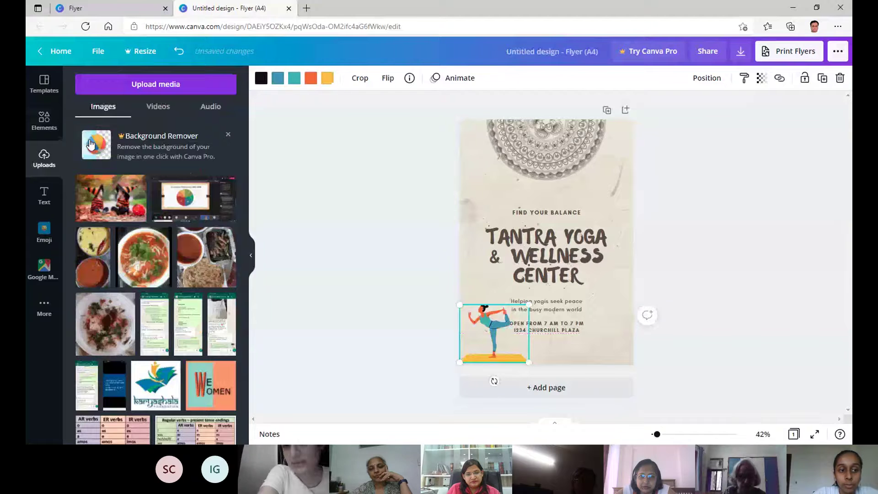
{"action": "left_click", "coordinate": [125, 86]}
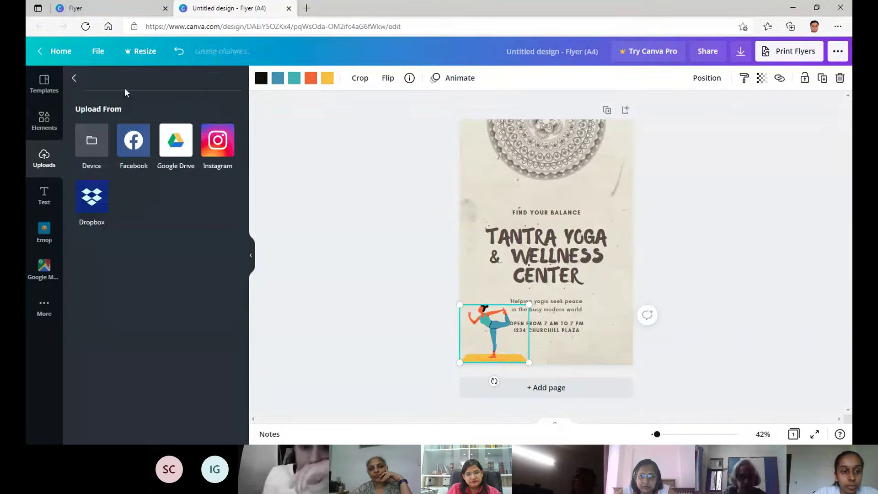
{"action": "left_click", "coordinate": [92, 141]}
{"action": "left_click", "coordinate": [75, 197]}
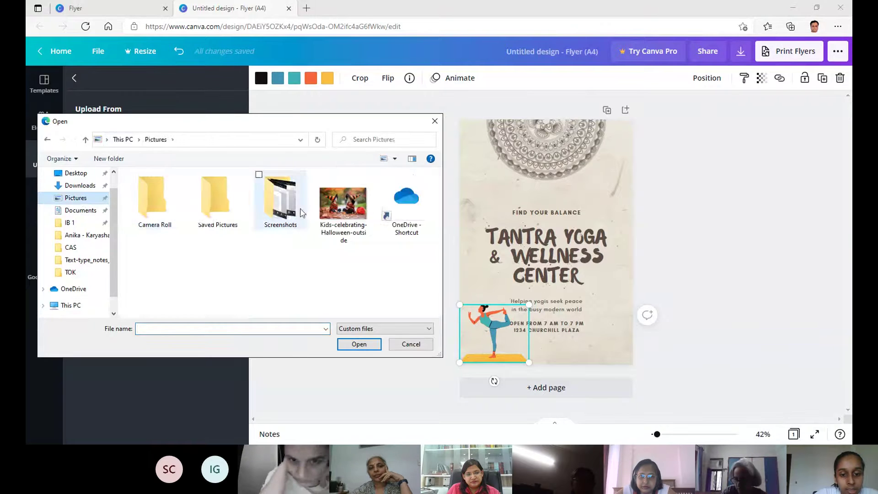
{"action": "left_click", "coordinate": [343, 202]}
{"action": "left_click", "coordinate": [359, 344]}
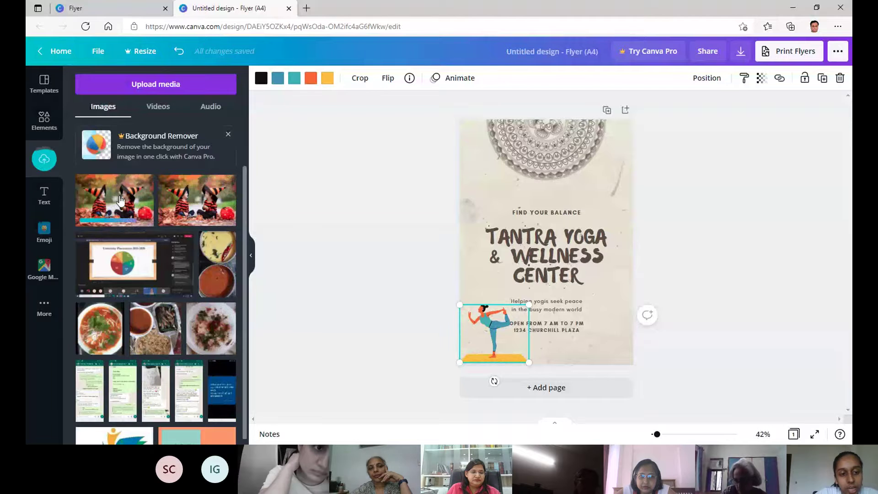
{"action": "left_click", "coordinate": [197, 200]}
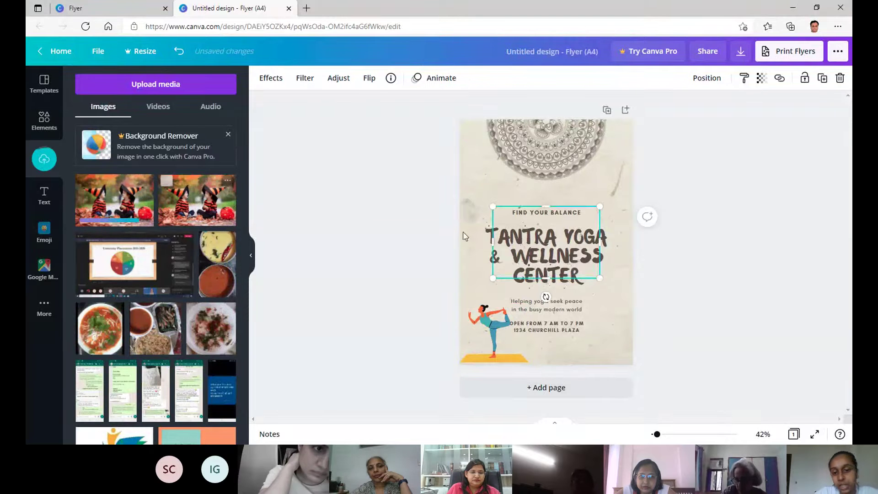
Move the Halloween photo to the bottom-right corner and shrink it to about 72 by 48.
{"action": "left_click_drag", "start_coordinate": [552, 278], "coordinate": [586, 362]}
{"action": "left_click_drag", "start_coordinate": [588, 325], "coordinate": [588, 324]}
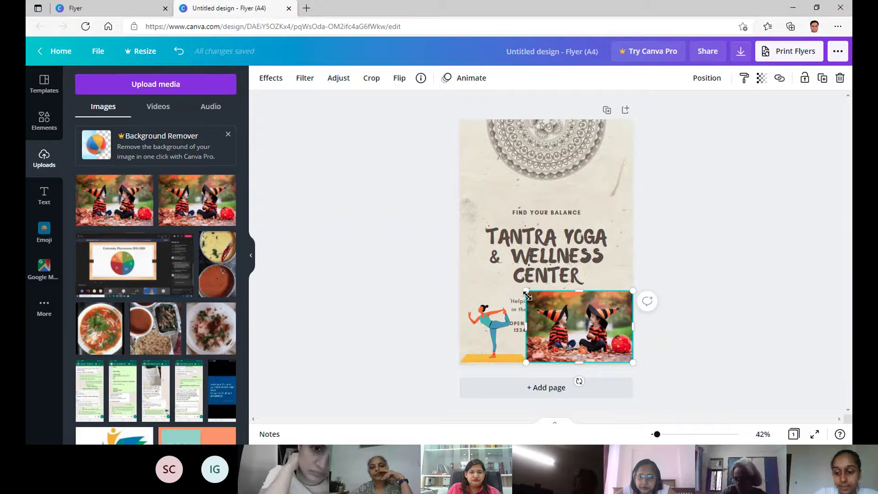
{"action": "left_click_drag", "start_coordinate": [526, 295], "coordinate": [573, 301]}
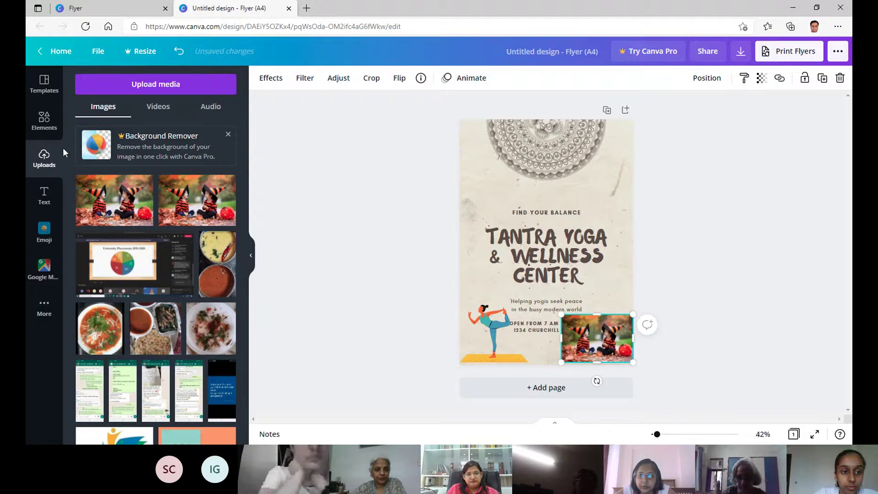
{"action": "left_click", "coordinate": [97, 90]}
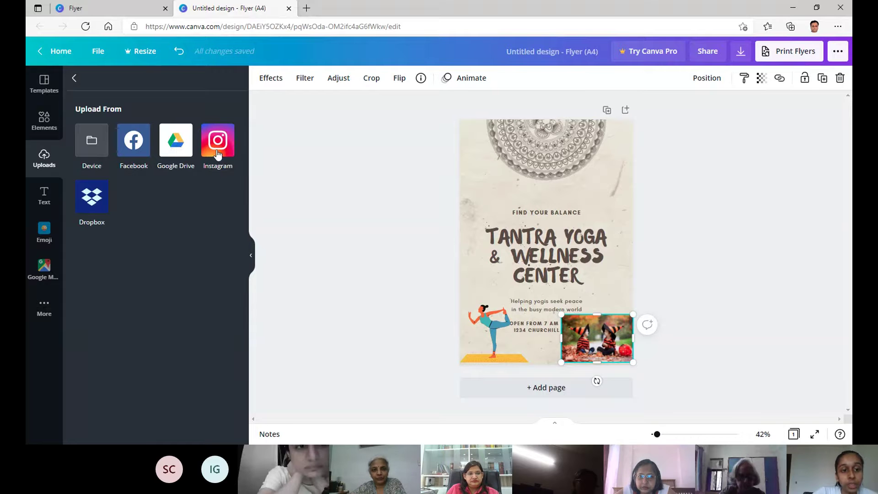
Place the sunset yoga photo from the Elements yoga photo results onto the flyer.
{"action": "left_click", "coordinate": [74, 79]}
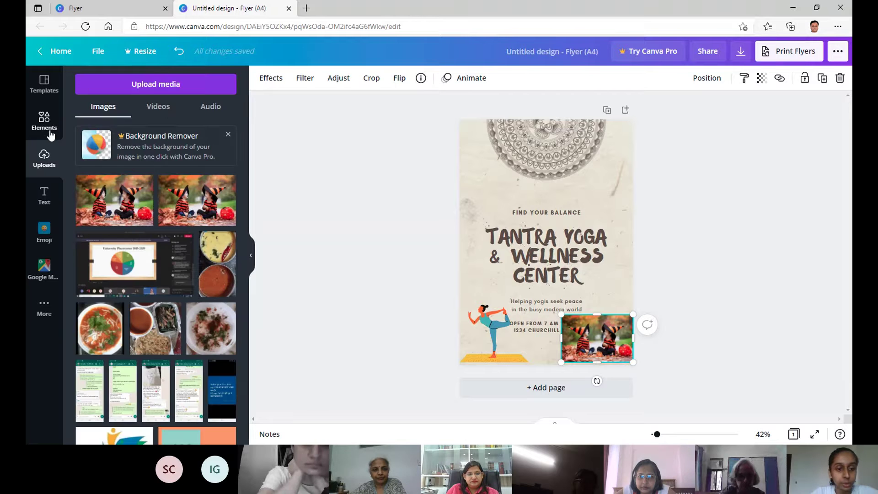
{"action": "left_click", "coordinate": [51, 133]}
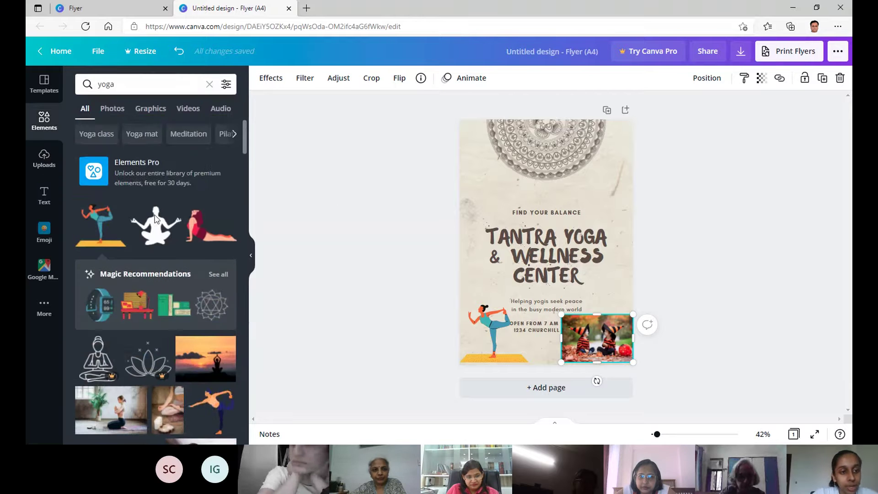
{"action": "left_click", "coordinate": [110, 110]}
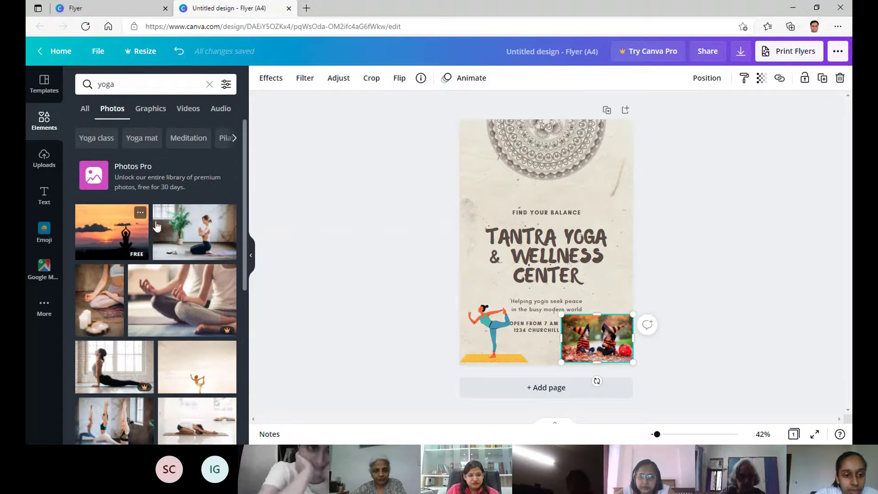
{"action": "scroll", "coordinate": [156, 226], "scroll_direction": "down", "scroll_amount": 6}
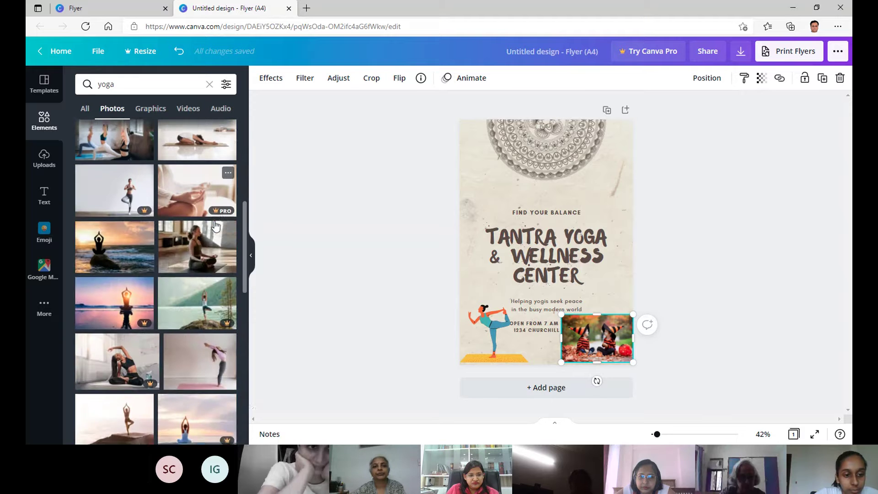
{"action": "scroll", "coordinate": [216, 225], "scroll_direction": "down", "scroll_amount": 6}
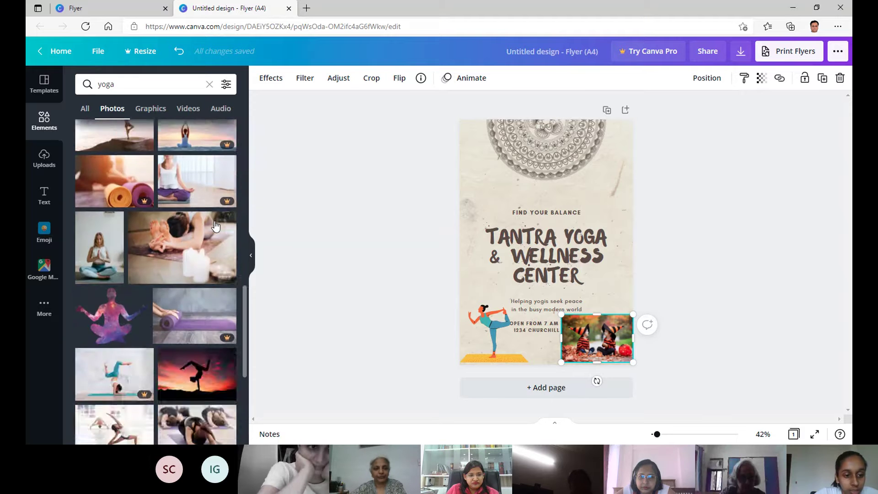
{"action": "scroll", "coordinate": [215, 225], "scroll_direction": "up", "scroll_amount": 12}
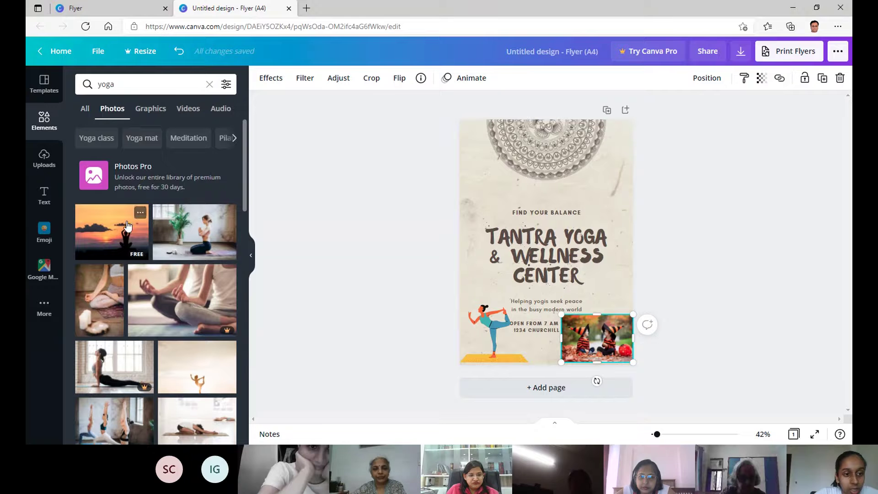
{"action": "left_click_drag", "start_coordinate": [128, 226], "coordinate": [544, 245]}
Delete the dancer graphic and the Halloween photo from the flyer.
{"action": "left_click", "coordinate": [482, 342]}
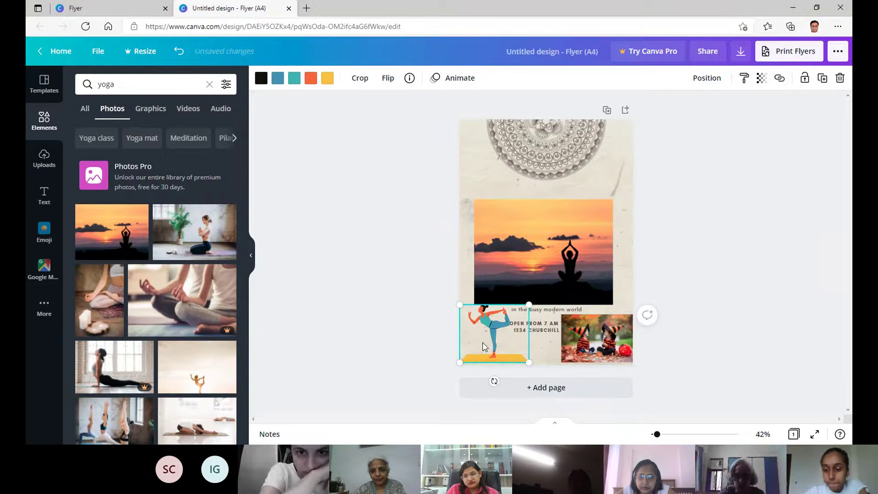
{"action": "key", "text": "Delete"}
{"action": "left_click", "coordinate": [597, 339]}
{"action": "key", "text": "Delete"}
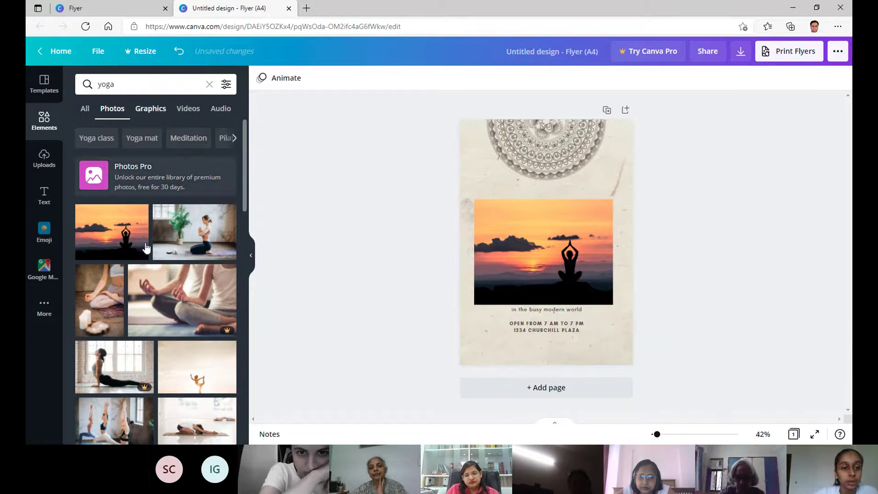
Move, widen and crop the sunset photo to uncover WELLNESS CENTER, then delete it.
{"action": "scroll", "coordinate": [173, 254], "scroll_direction": "down", "scroll_amount": 3}
{"action": "scroll", "coordinate": [144, 124], "scroll_direction": "up", "scroll_amount": 3}
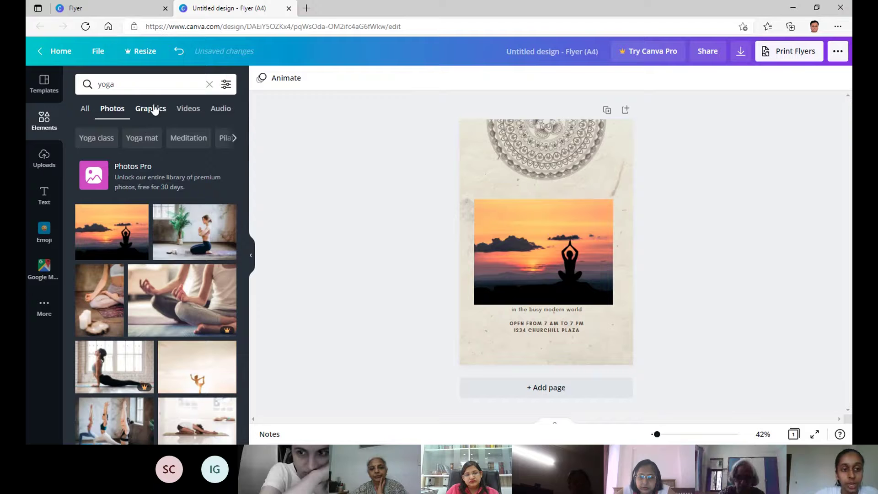
{"action": "left_click", "coordinate": [155, 110]}
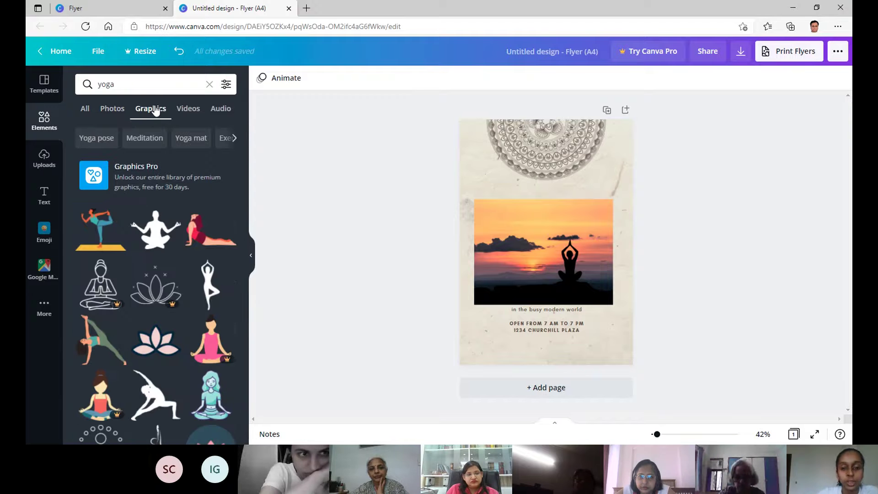
{"action": "left_click", "coordinate": [519, 246]}
{"action": "left_click_drag", "start_coordinate": [519, 245], "coordinate": [505, 295]}
{"action": "left_click_drag", "start_coordinate": [562, 273], "coordinate": [562, 273]}
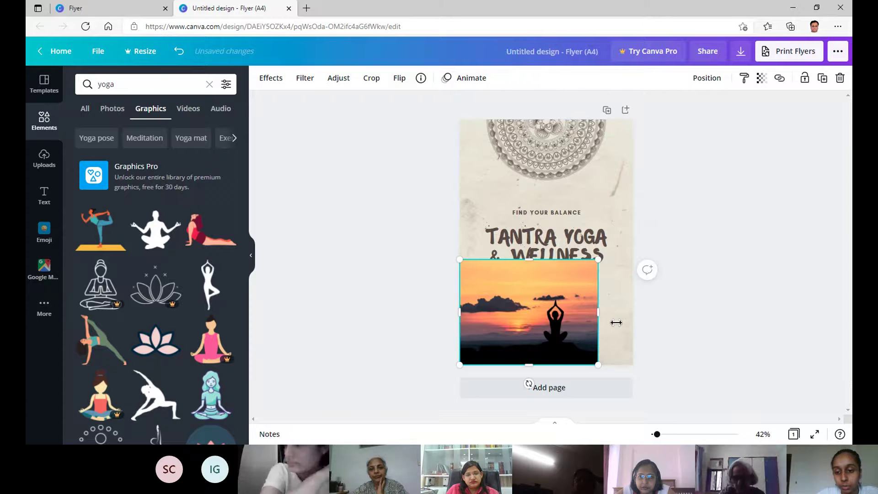
{"action": "left_click_drag", "start_coordinate": [615, 322], "coordinate": [634, 323]}
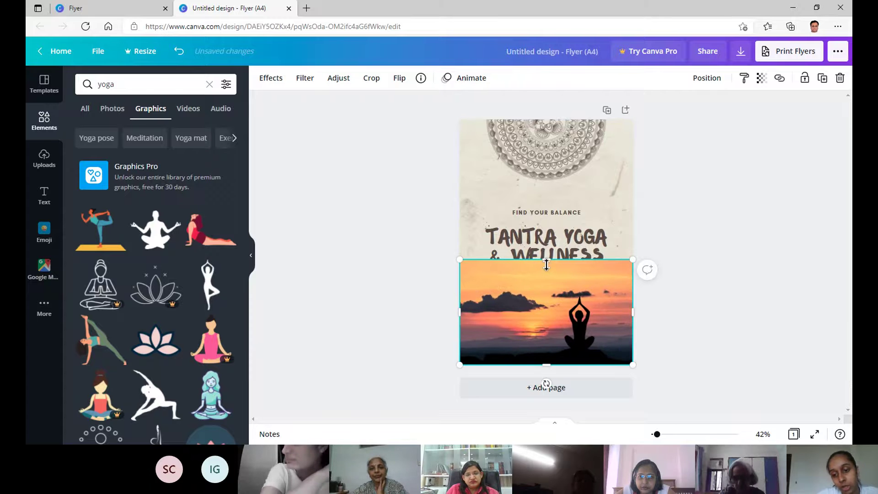
{"action": "left_click_drag", "start_coordinate": [546, 265], "coordinate": [545, 292]}
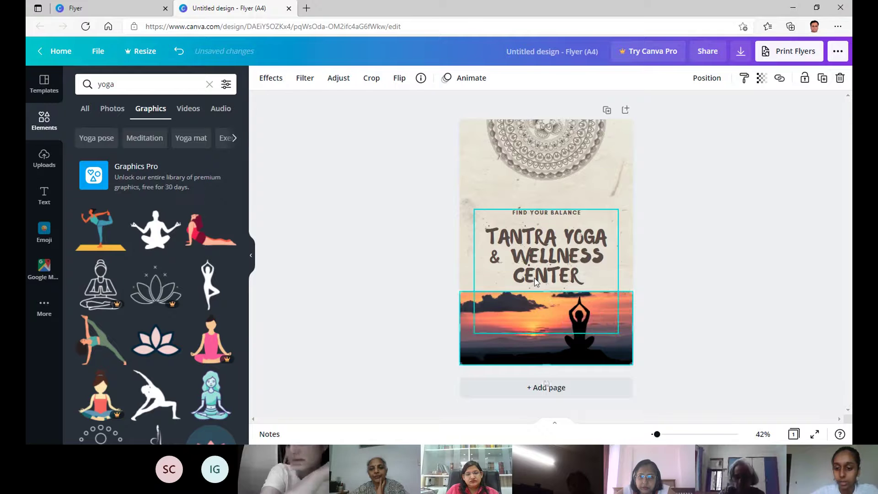
{"action": "key", "text": "Delete"}
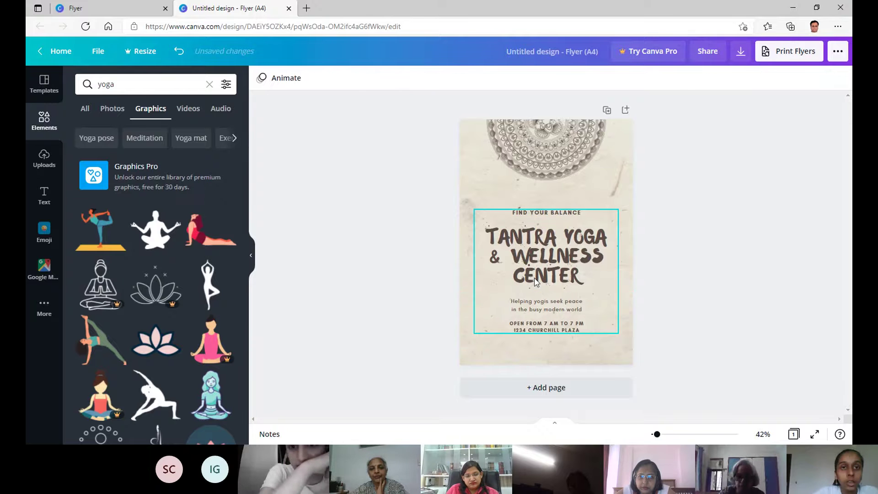
Switch between yoga Photos and Graphics, settling on the photo results.
{"action": "left_click", "coordinate": [113, 110]}
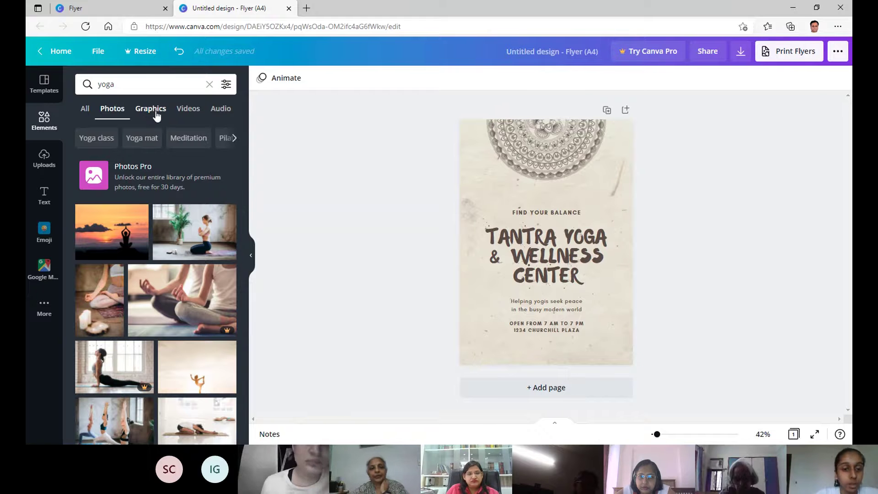
{"action": "left_click", "coordinate": [151, 110]}
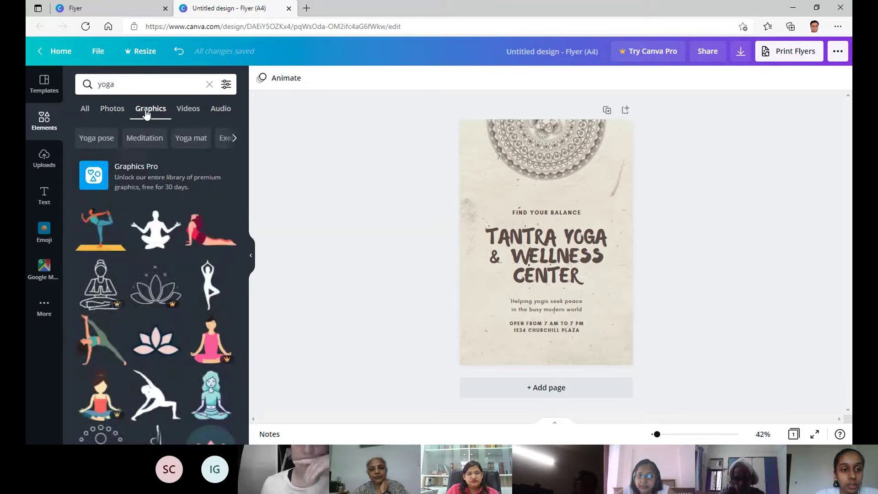
{"action": "left_click", "coordinate": [118, 110]}
{"action": "scroll", "coordinate": [154, 215], "scroll_direction": "down", "scroll_amount": 2}
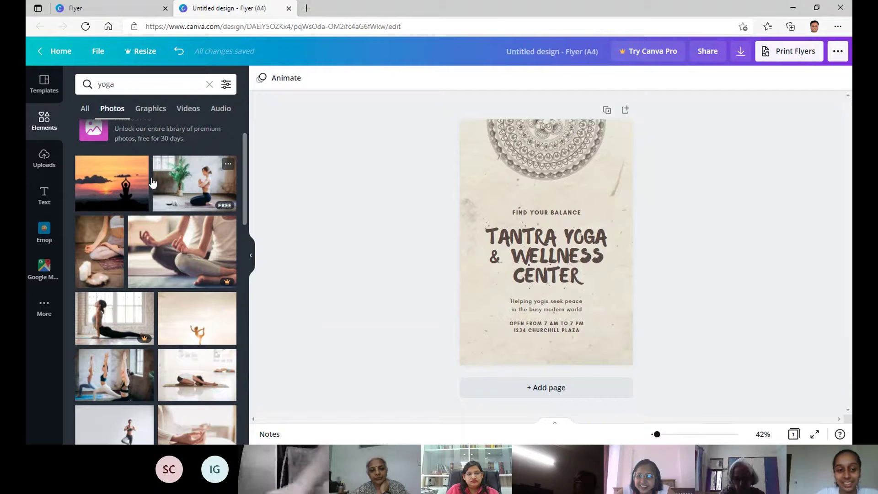
Add the kneeling yoga photo, move it lower-left, shrink to about 105 by 70, then delete it.
{"action": "left_click", "coordinate": [187, 175]}
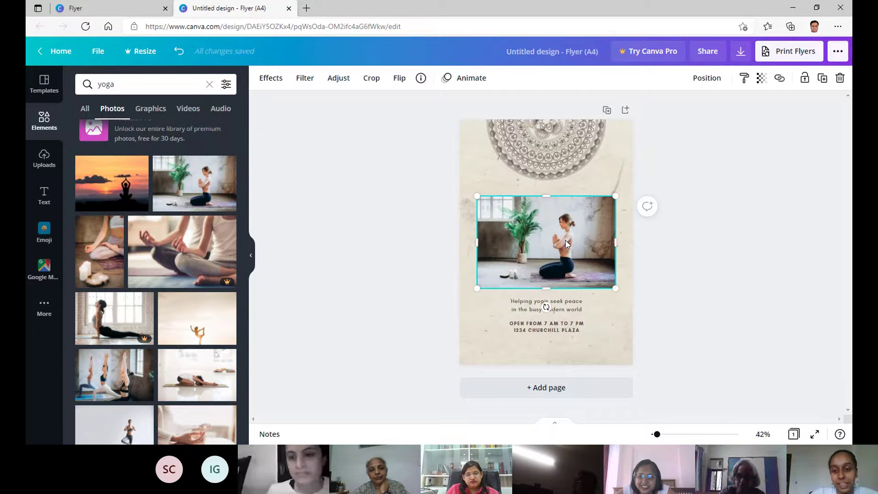
{"action": "left_click_drag", "start_coordinate": [565, 236], "coordinate": [550, 315]}
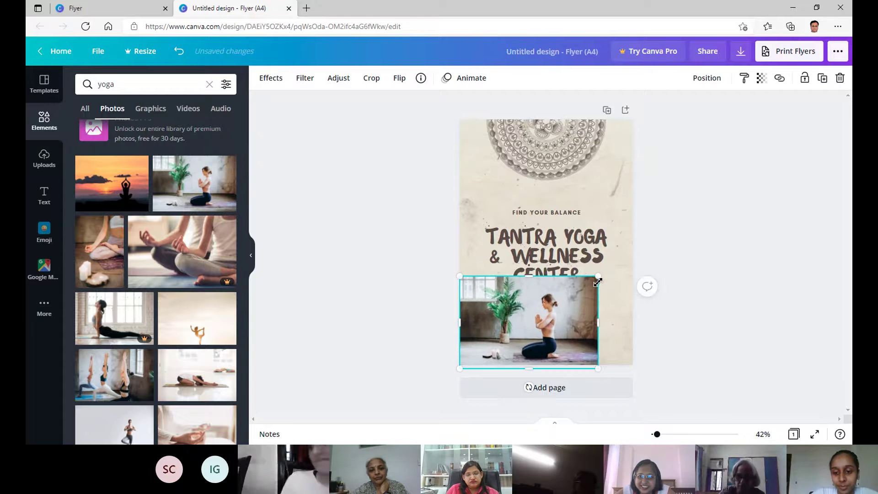
{"action": "left_click_drag", "start_coordinate": [597, 277], "coordinate": [511, 334]}
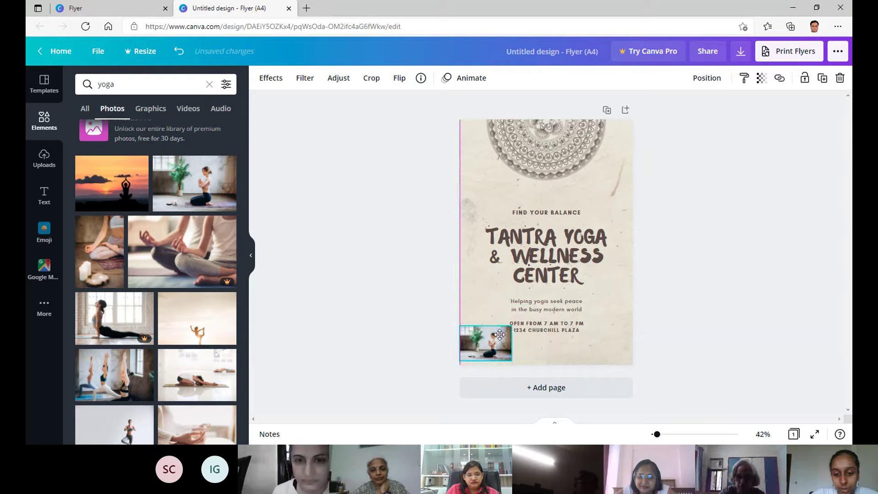
{"action": "key", "text": "Delete"}
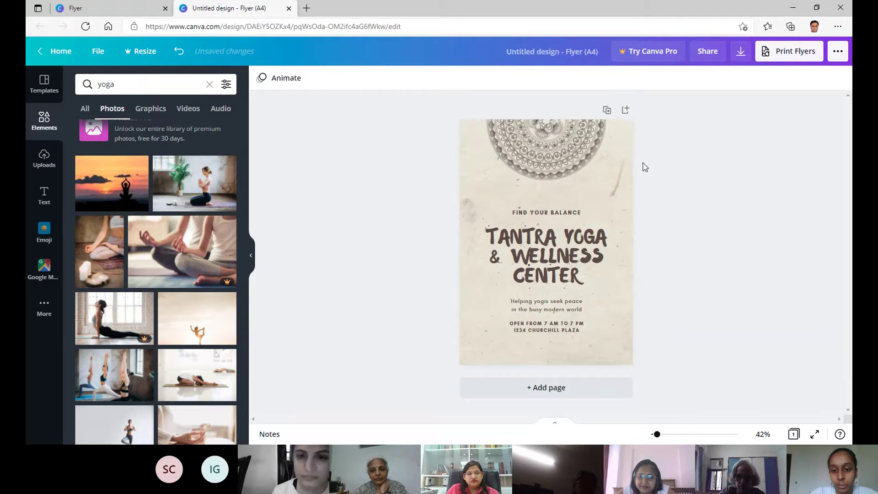
Edit the TANTRA YOGA & WELLNESS CENTER heading, then exit so the design is renamed 'Tantra Yoga & Wellness Center'.
{"action": "left_click", "coordinate": [566, 238]}
{"action": "left_click", "coordinate": [566, 238]}
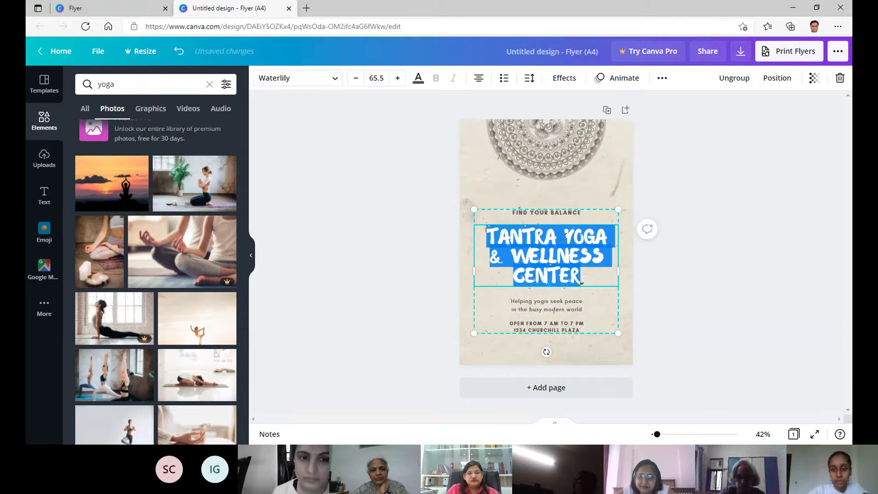
{"action": "left_click", "coordinate": [566, 237]}
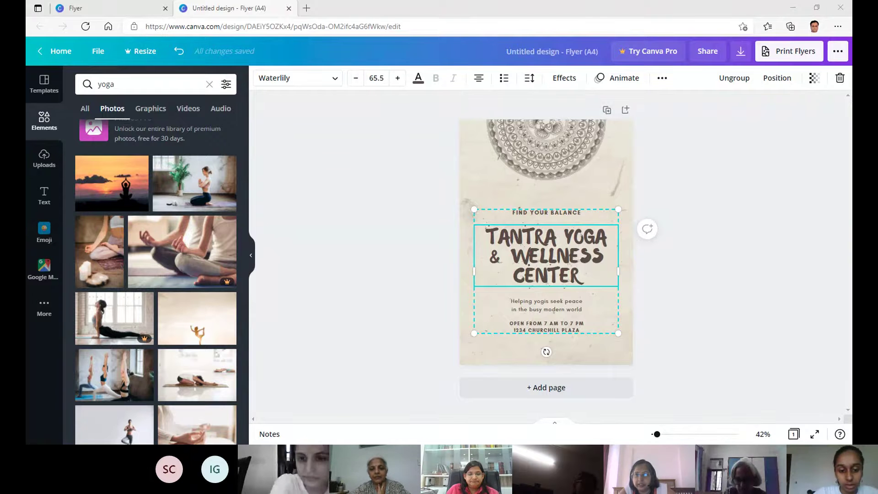
{"action": "left_click", "coordinate": [728, 390]}
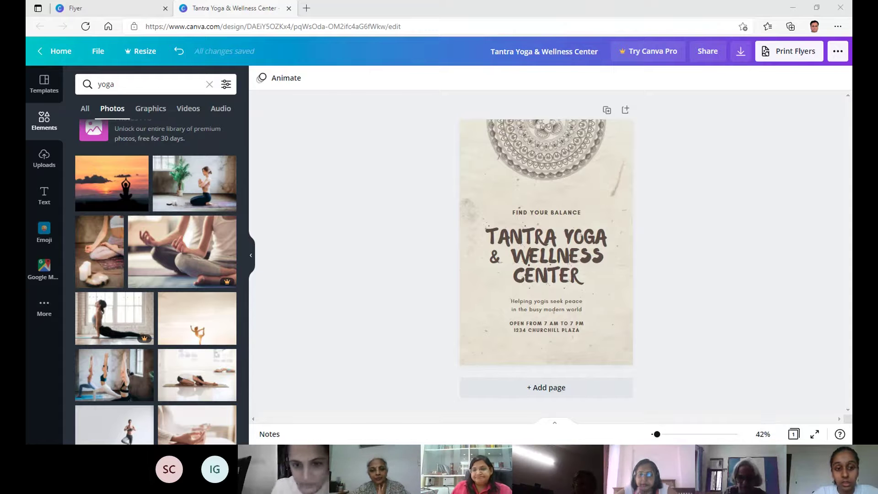
{"action": "left_click", "coordinate": [792, 13]}
{"action": "left_click", "coordinate": [397, 453]}
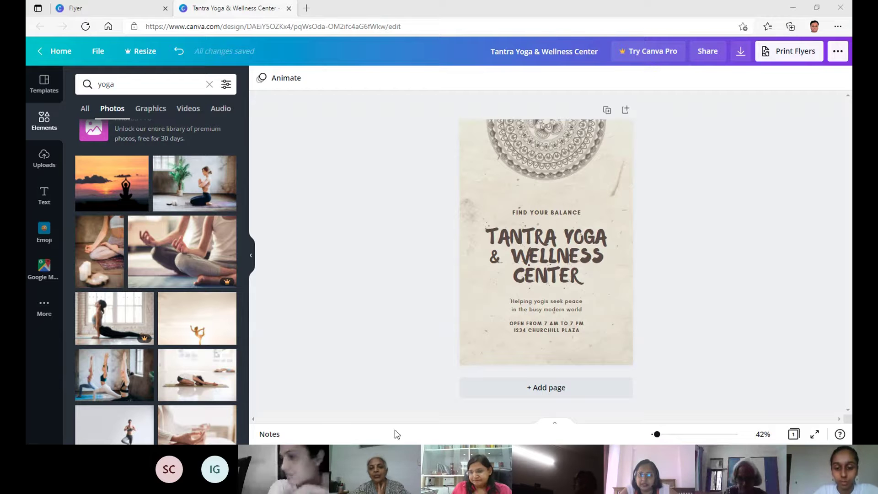
{"action": "left_click", "coordinate": [840, 7]}
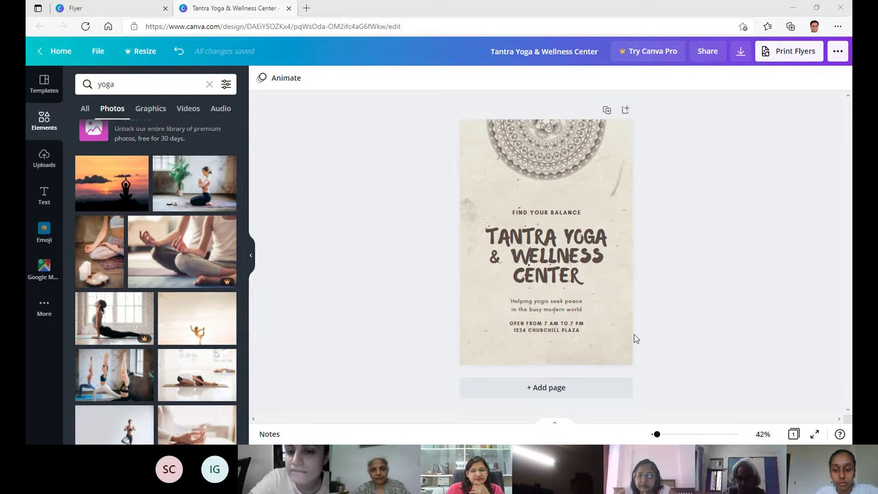
{"action": "left_click", "coordinate": [792, 12]}
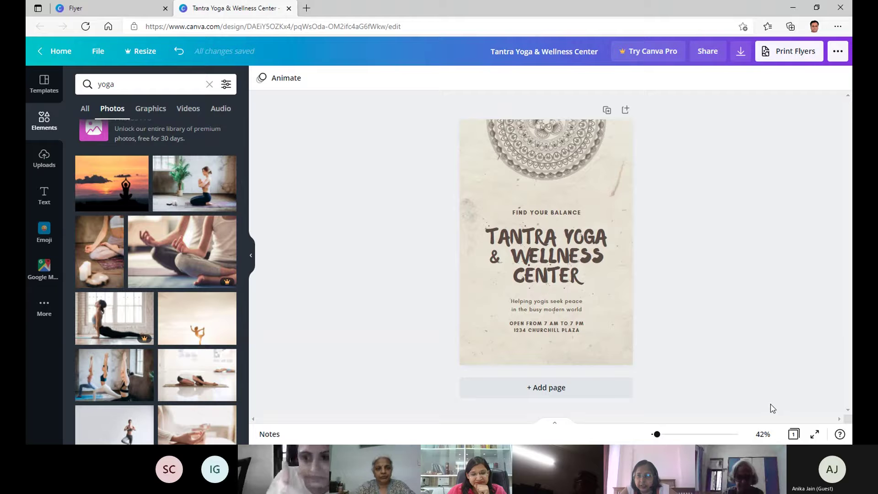
{"action": "key", "text": "alt+Tab"}
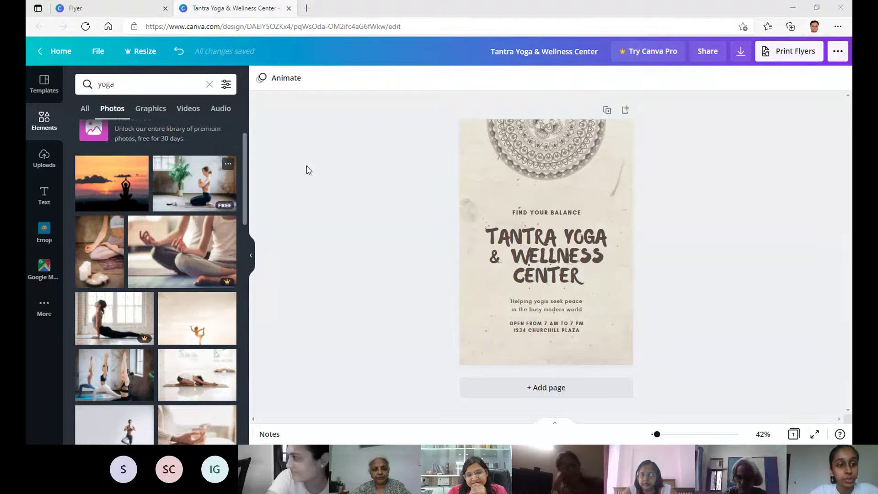
Compare the yoga Graphics, Photos and All results, then settle on Graphics and scroll through them.
{"action": "left_click", "coordinate": [155, 112]}
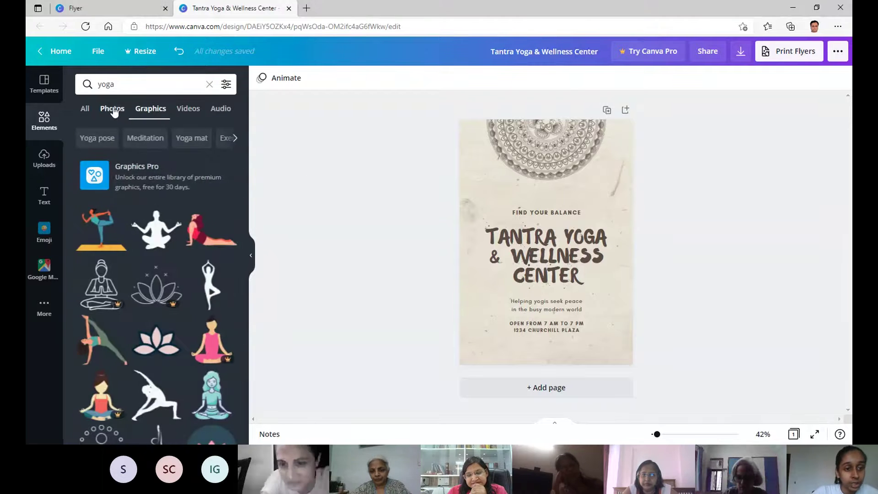
{"action": "left_click", "coordinate": [112, 110]}
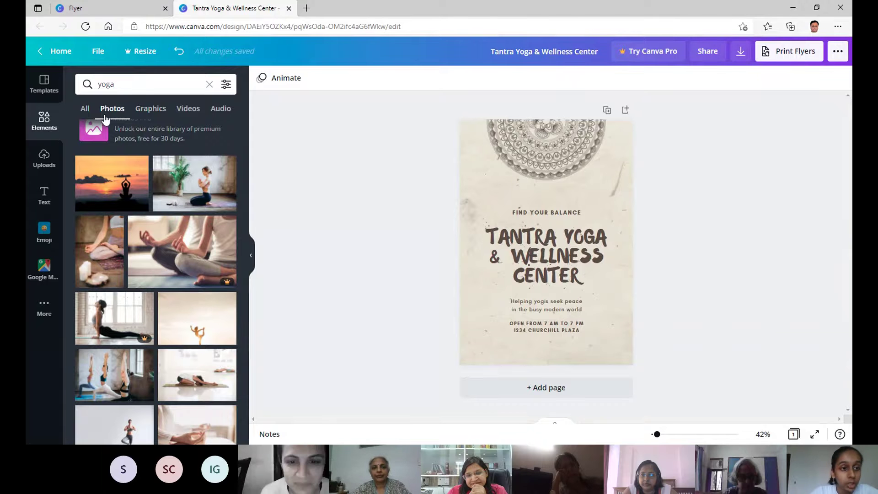
{"action": "left_click", "coordinate": [82, 110]}
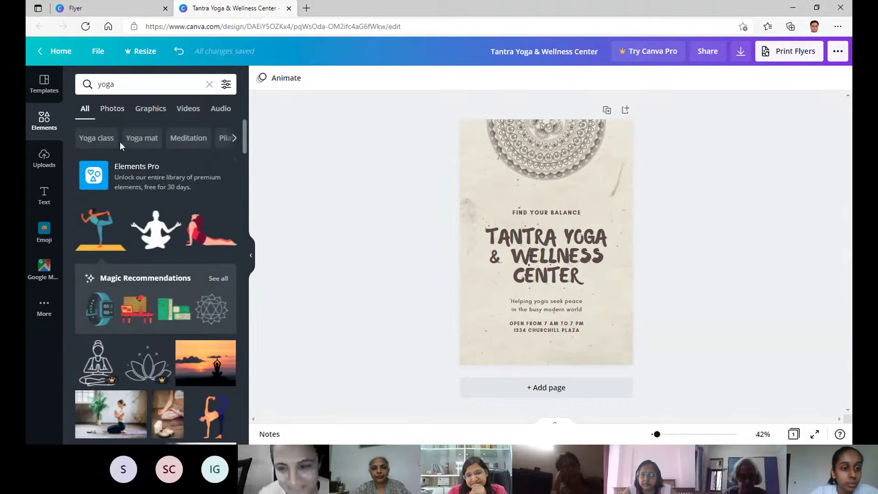
{"action": "left_click", "coordinate": [113, 110]}
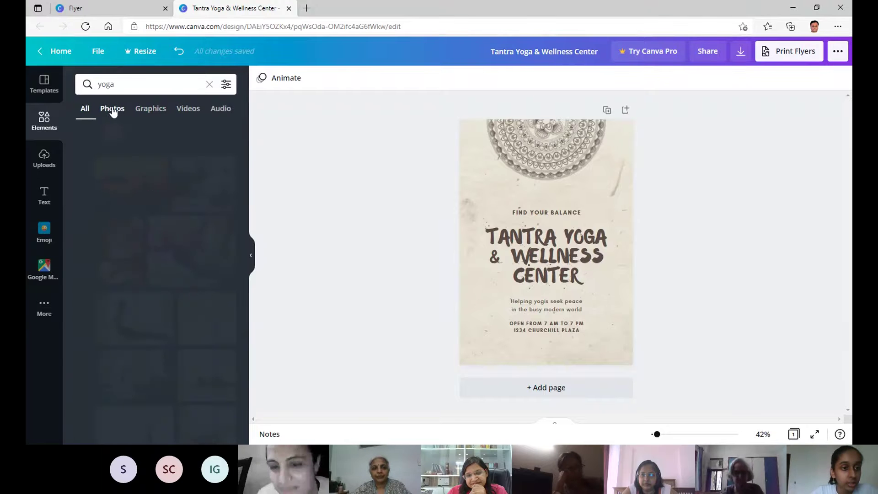
{"action": "scroll", "coordinate": [172, 224], "scroll_direction": "down", "scroll_amount": 3}
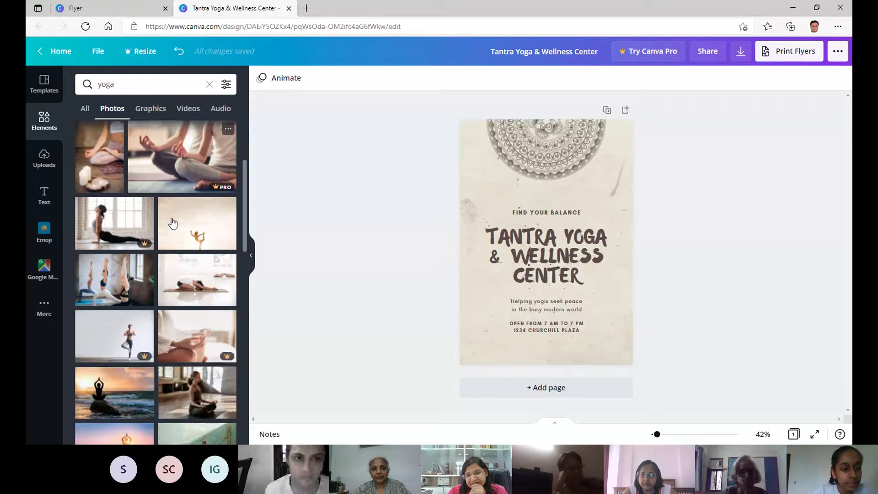
{"action": "scroll", "coordinate": [172, 224], "scroll_direction": "up", "scroll_amount": 5}
{"action": "left_click", "coordinate": [160, 115]}
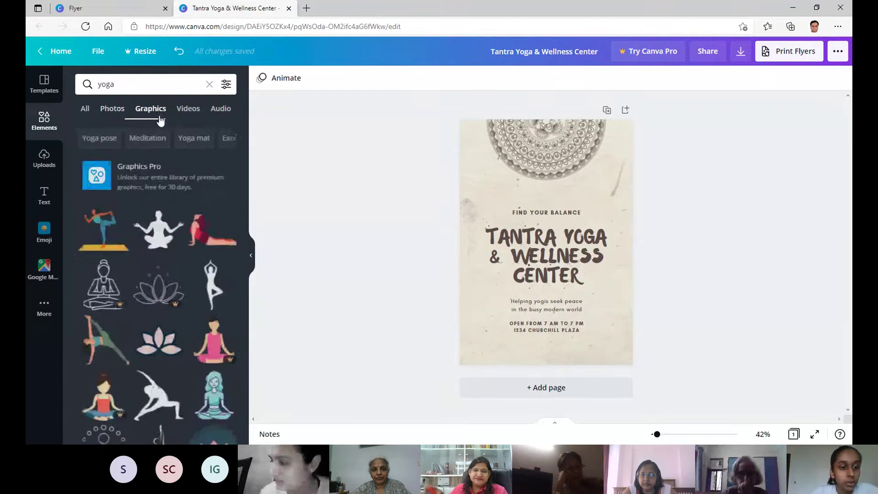
{"action": "scroll", "coordinate": [168, 238], "scroll_direction": "down", "scroll_amount": 5}
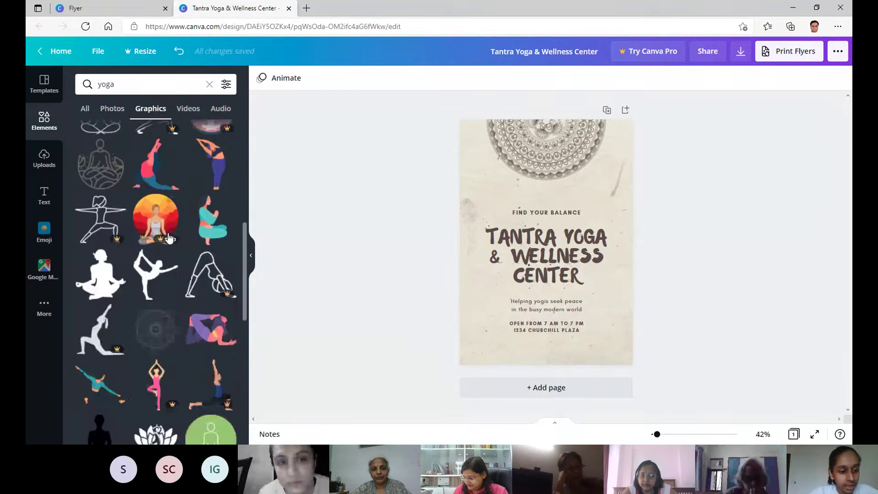
{"action": "scroll", "coordinate": [168, 238], "scroll_direction": "down", "scroll_amount": 4}
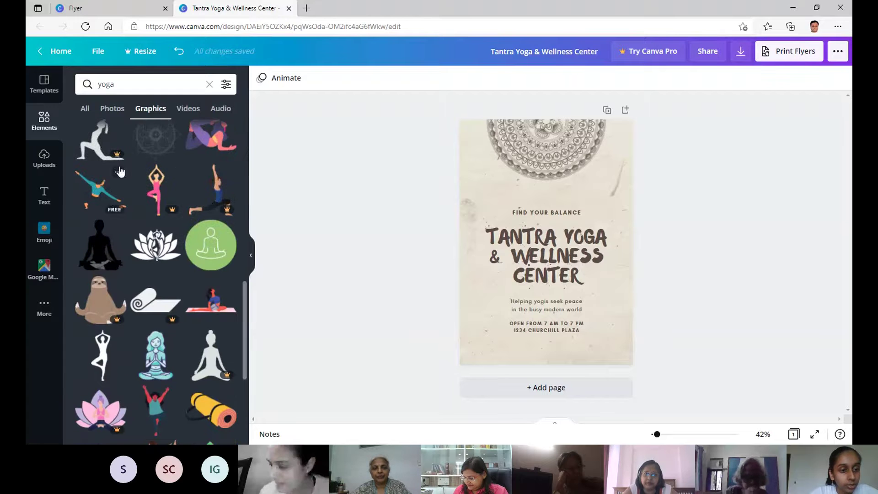
{"action": "scroll", "coordinate": [120, 171], "scroll_direction": "down", "scroll_amount": 2}
{"action": "scroll", "coordinate": [215, 183], "scroll_direction": "up", "scroll_amount": 5}
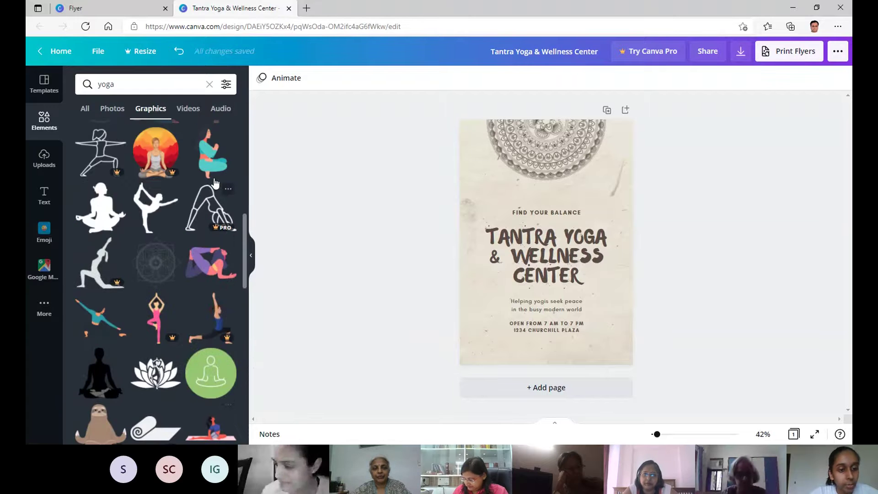
{"action": "scroll", "coordinate": [215, 183], "scroll_direction": "up", "scroll_amount": 8}
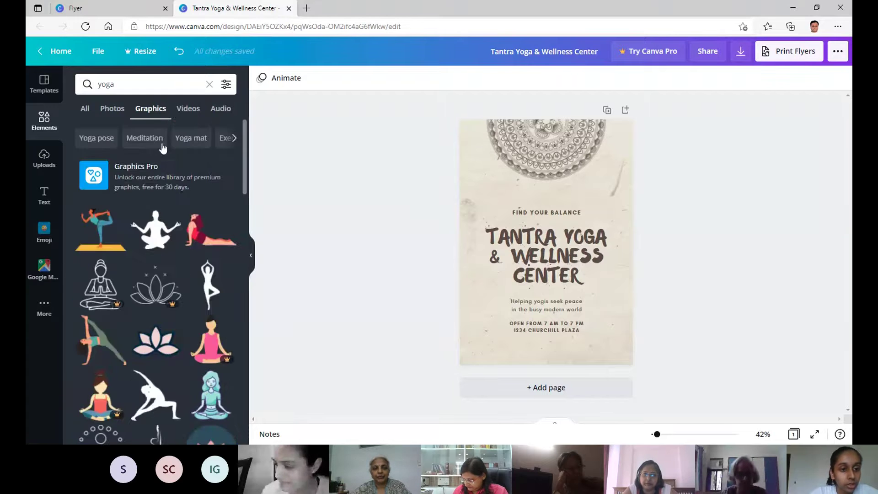
Browse the yoga video clips in the element search results.
{"action": "left_click", "coordinate": [186, 111]}
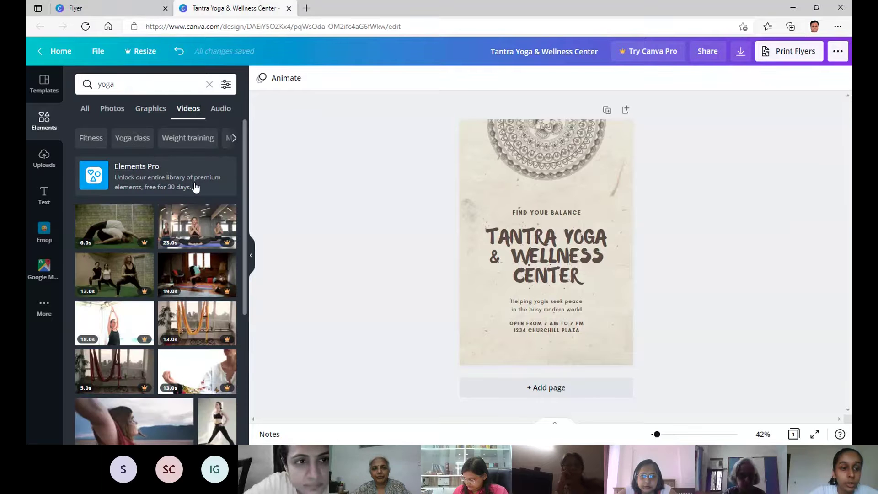
{"action": "scroll", "coordinate": [127, 225], "scroll_direction": "down", "scroll_amount": 2}
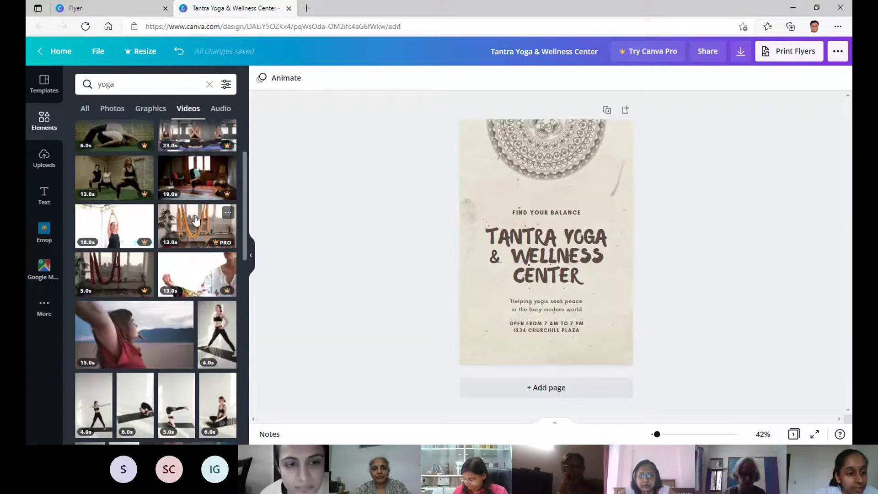
{"action": "scroll", "coordinate": [196, 220], "scroll_direction": "up", "scroll_amount": 2}
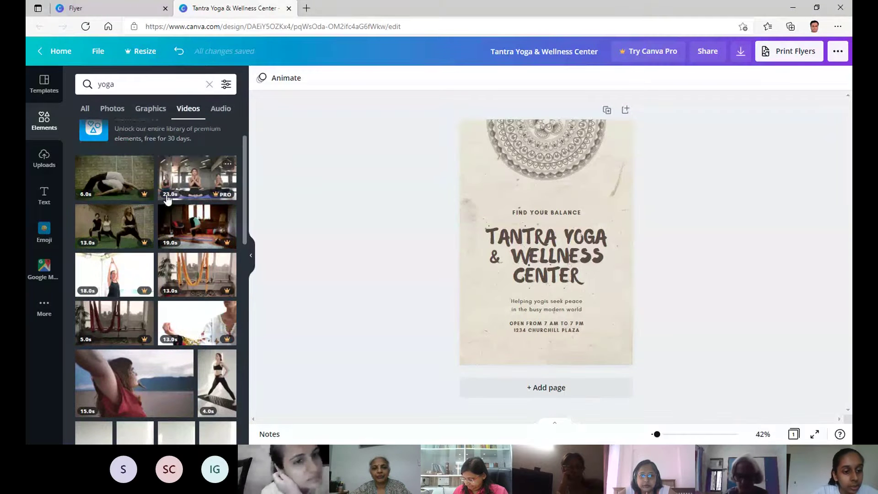
{"action": "scroll", "coordinate": [171, 201], "scroll_direction": "down", "scroll_amount": 5}
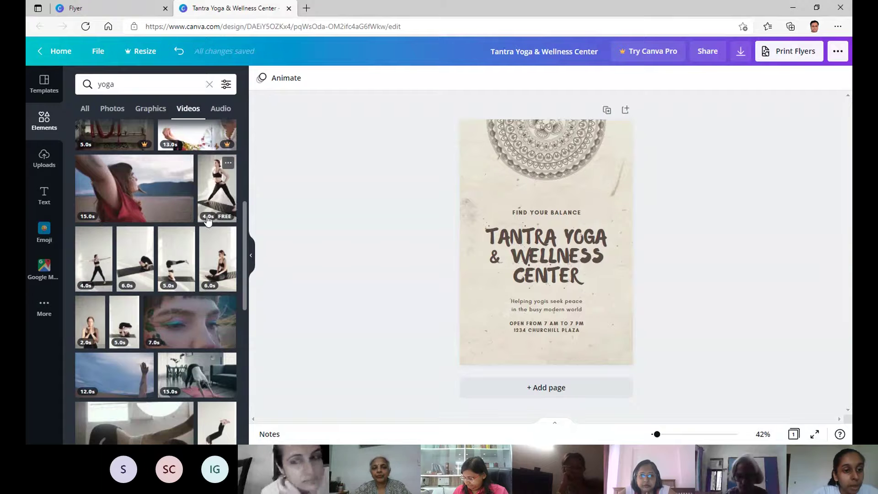
{"action": "scroll", "coordinate": [218, 281], "scroll_direction": "down", "scroll_amount": 2}
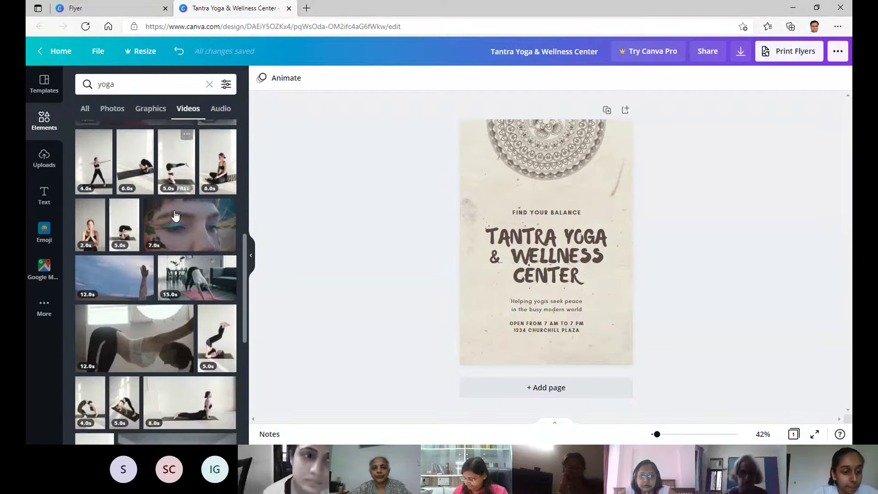
List the yoga audio tracks such as Meditative Moods, Winterbreath and Ocean Meditation.
{"action": "left_click", "coordinate": [223, 109]}
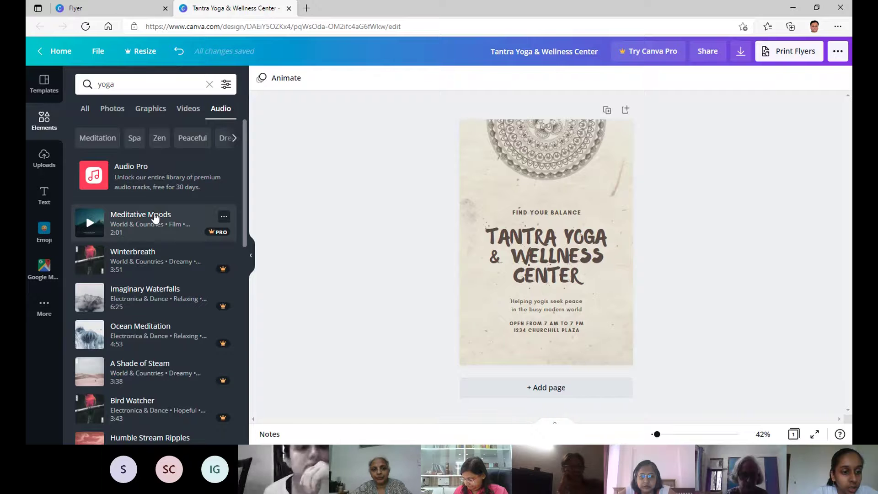
{"action": "scroll", "coordinate": [154, 217], "scroll_direction": "down", "scroll_amount": 2}
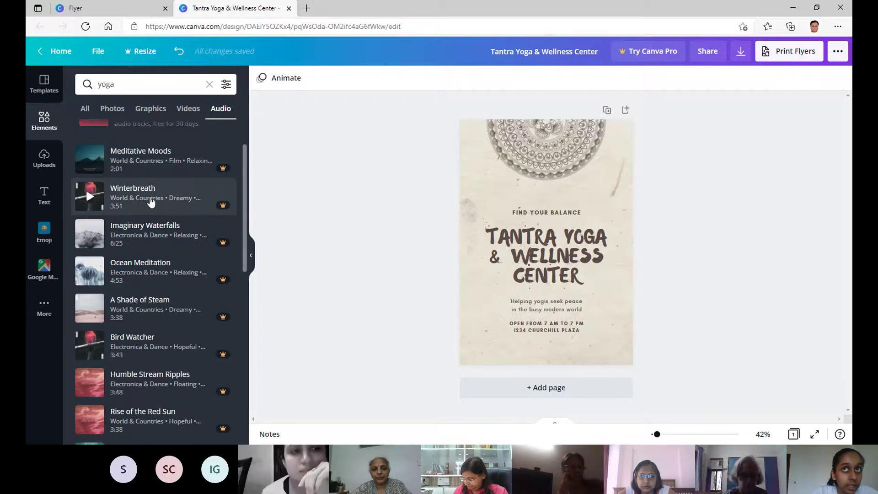
{"action": "scroll", "coordinate": [151, 202], "scroll_direction": "down", "scroll_amount": 1}
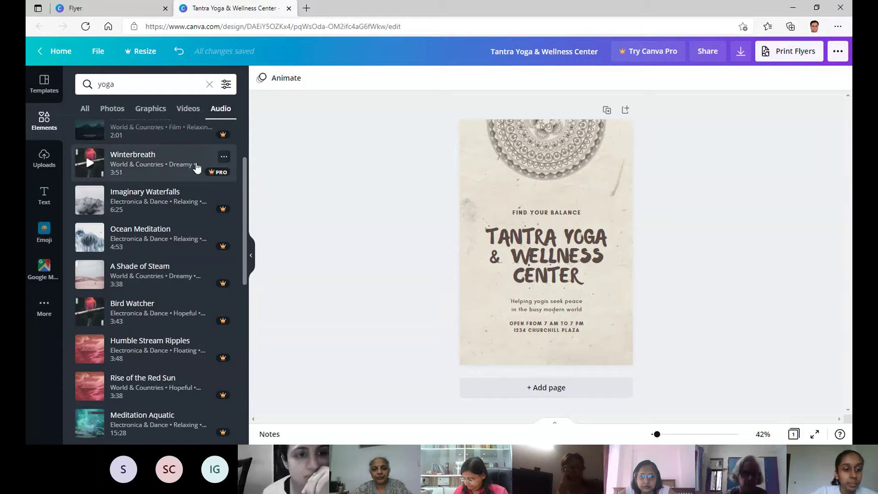
{"action": "scroll", "coordinate": [197, 167], "scroll_direction": "up", "scroll_amount": 3}
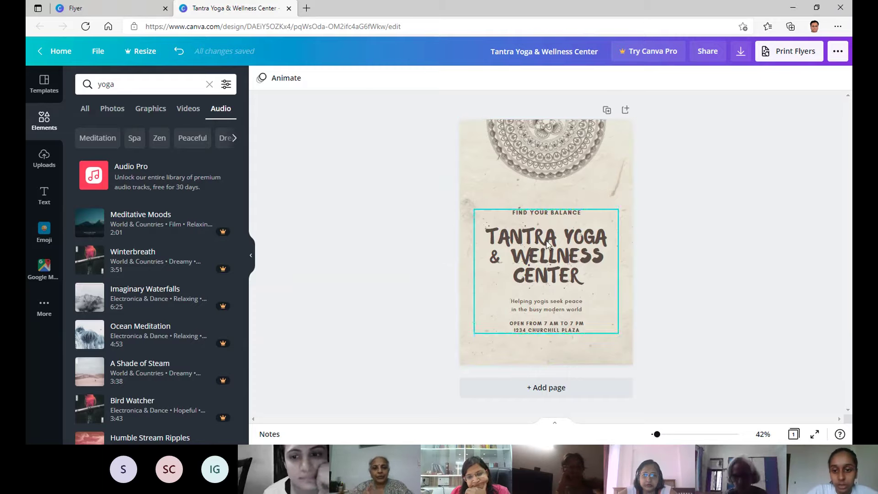
Nudge the text block higher and show the uploaded images library.
{"action": "left_click_drag", "start_coordinate": [545, 241], "coordinate": [414, 222]}
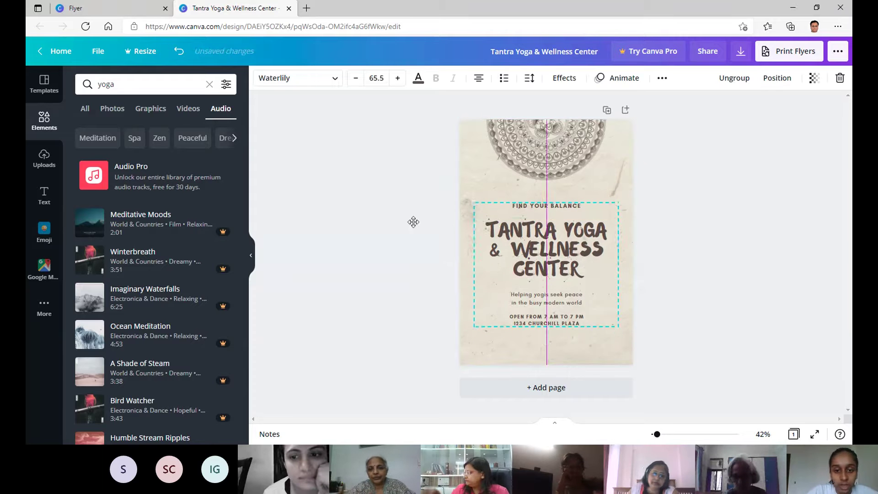
{"action": "left_click", "coordinate": [44, 158]}
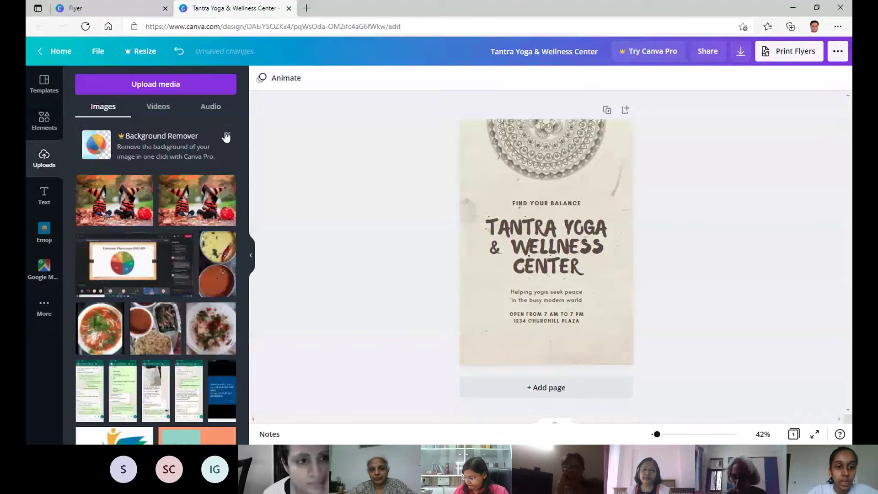
{"action": "left_click", "coordinate": [160, 109]}
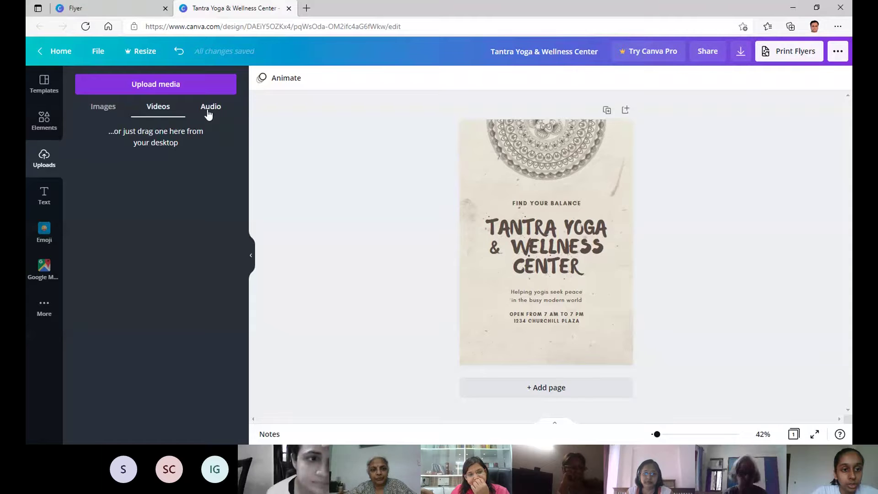
{"action": "left_click", "coordinate": [103, 108]}
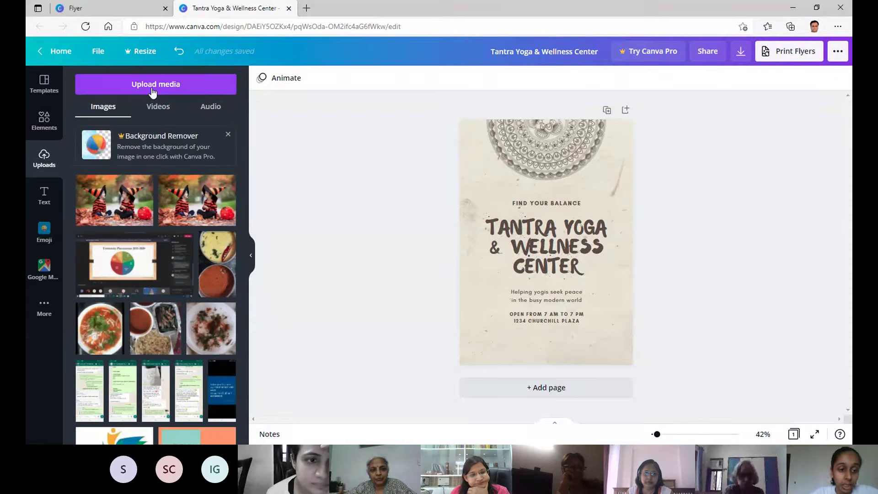
Start an upload from the device, then close the Open dialog.
{"action": "left_click", "coordinate": [152, 87]}
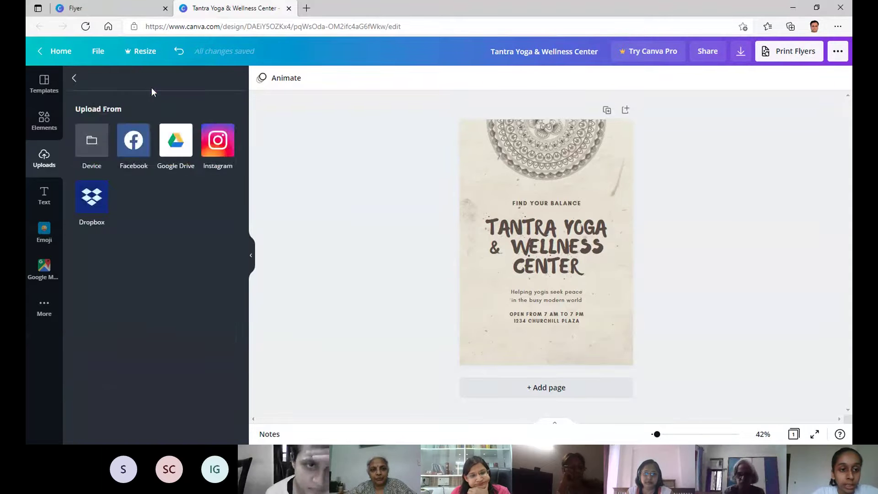
{"action": "left_click", "coordinate": [83, 141]}
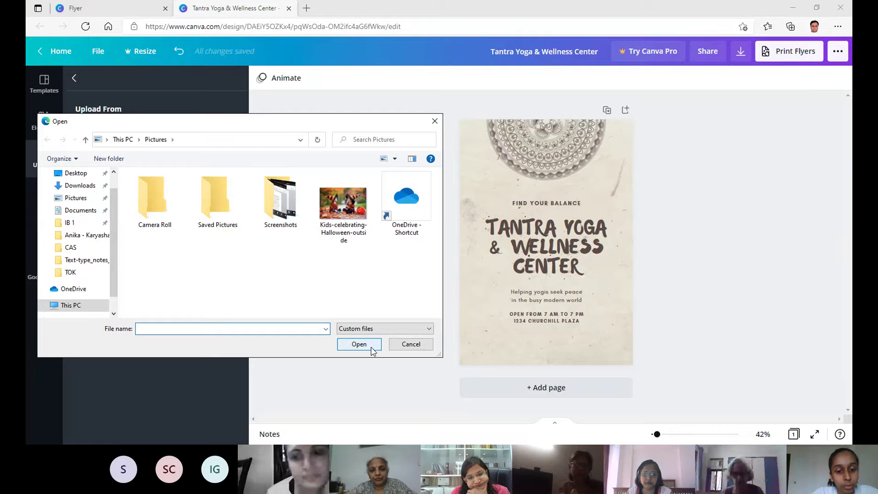
{"action": "double_click", "coordinate": [343, 204]}
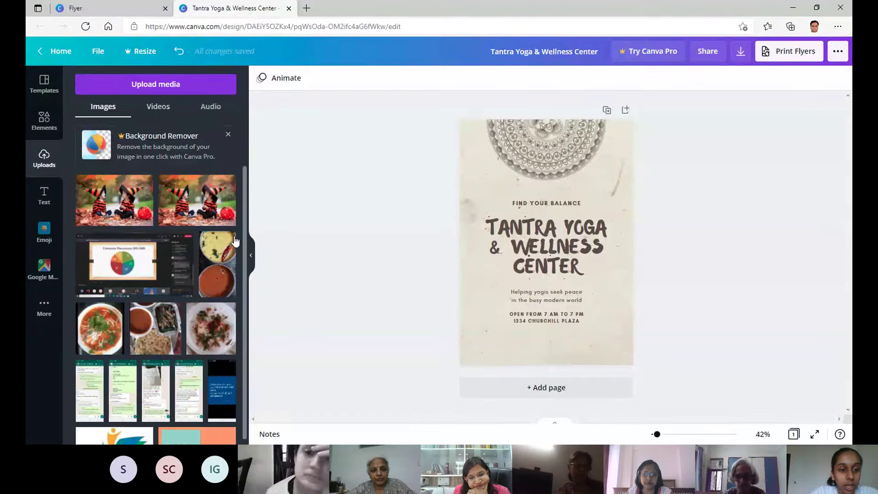
Add the children's Halloween photo low on the flyer, sized about 172 by 121 to the right edge.
{"action": "left_click", "coordinate": [230, 208]}
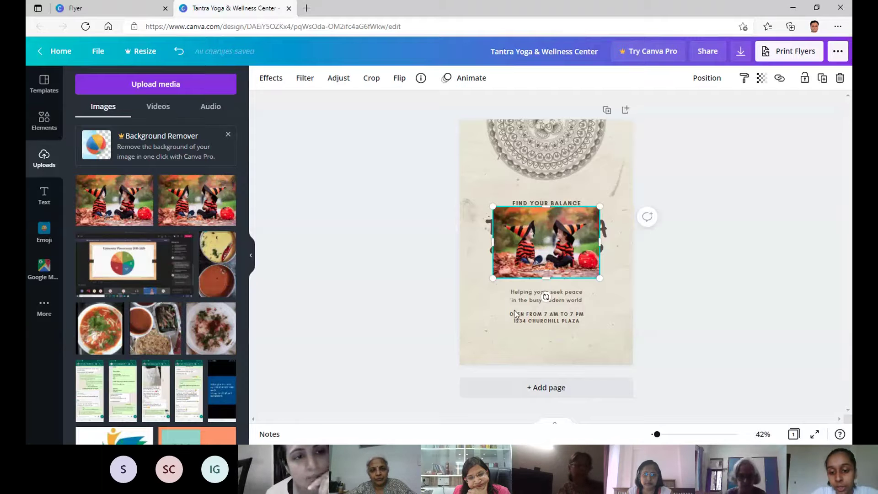
{"action": "left_click_drag", "start_coordinate": [544, 242], "coordinate": [516, 320]}
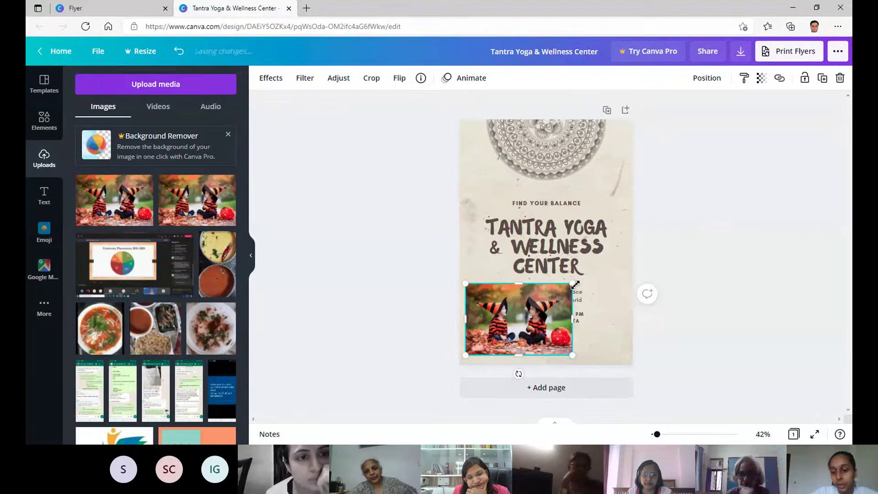
{"action": "left_click_drag", "start_coordinate": [574, 284], "coordinate": [618, 259]}
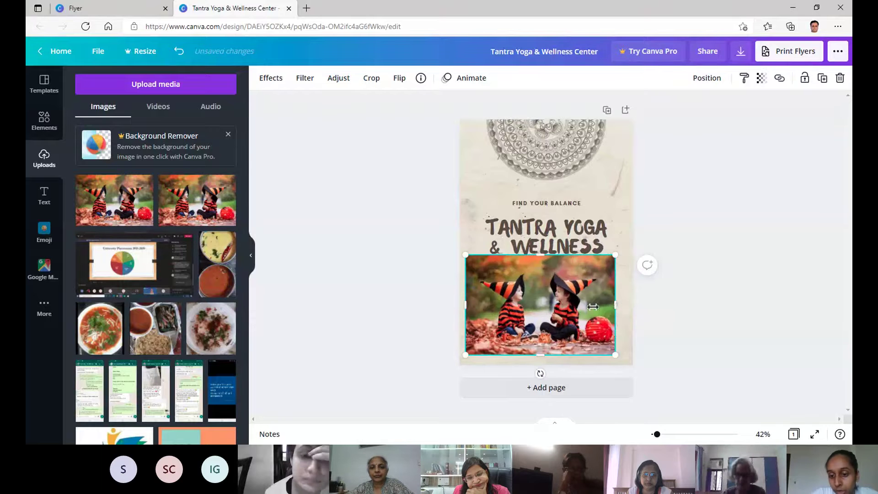
{"action": "left_click_drag", "start_coordinate": [593, 306], "coordinate": [618, 304]}
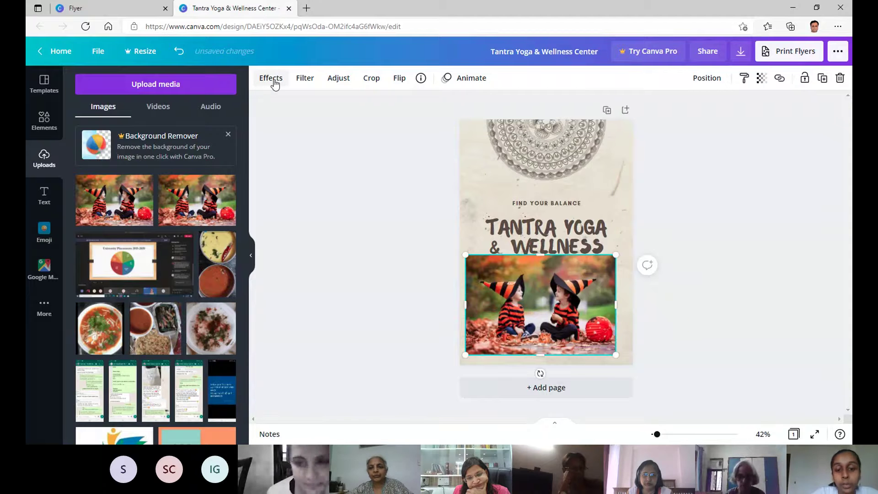
Preview the Fresco, Belvedere, Flint and Luna effects on the children photo.
{"action": "left_click", "coordinate": [273, 81]}
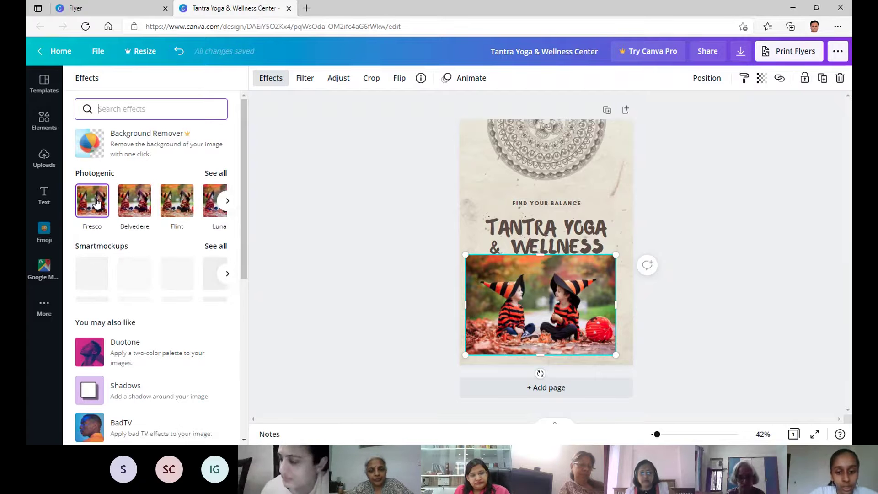
{"action": "left_click", "coordinate": [96, 203]}
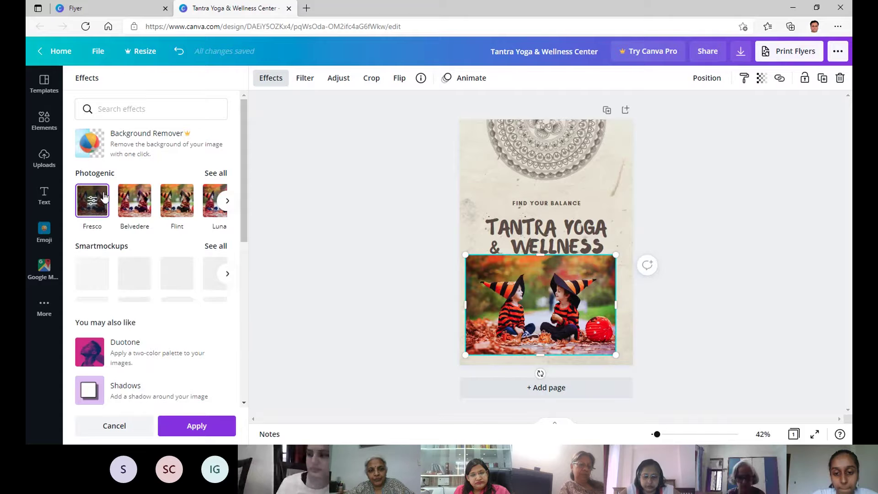
{"action": "left_click", "coordinate": [143, 209]}
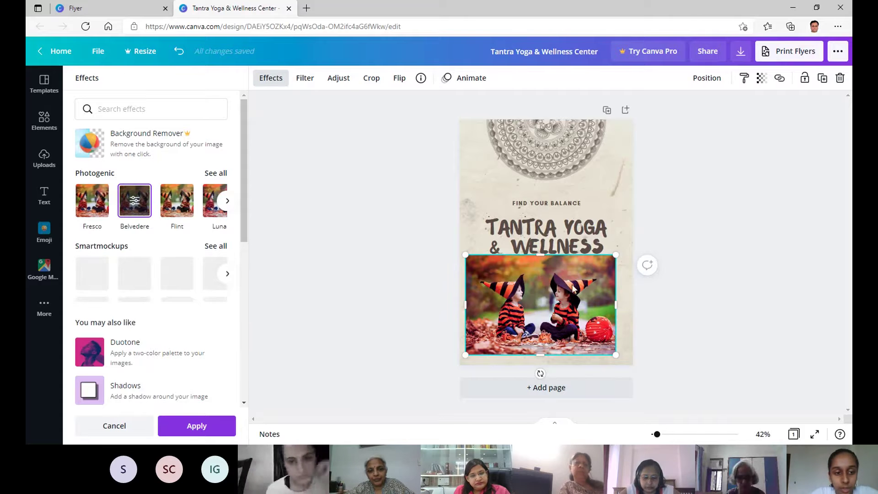
{"action": "left_click", "coordinate": [177, 201]}
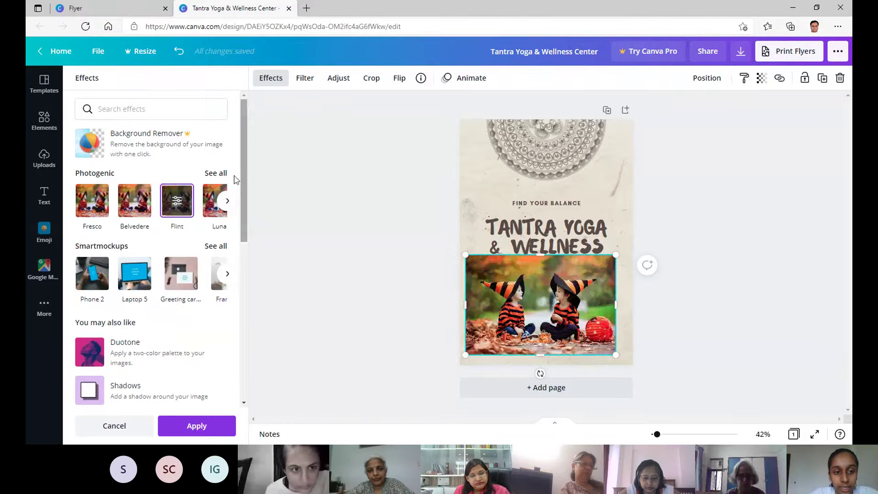
{"action": "left_click", "coordinate": [214, 201]}
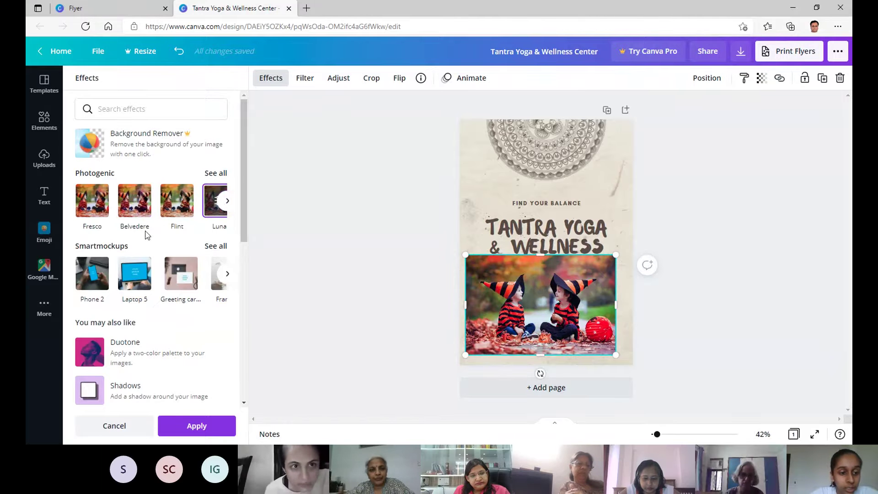
{"action": "scroll", "coordinate": [147, 235], "scroll_direction": "down", "scroll_amount": 8}
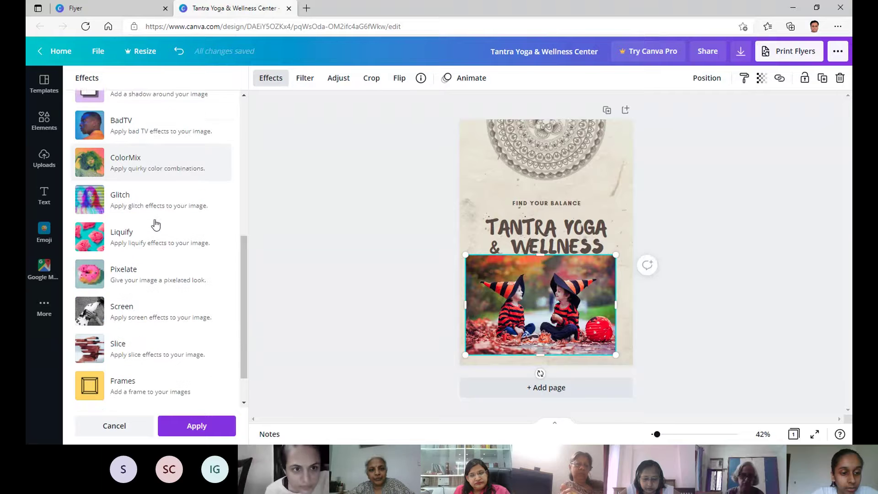
{"action": "scroll", "coordinate": [155, 224], "scroll_direction": "down", "scroll_amount": 1}
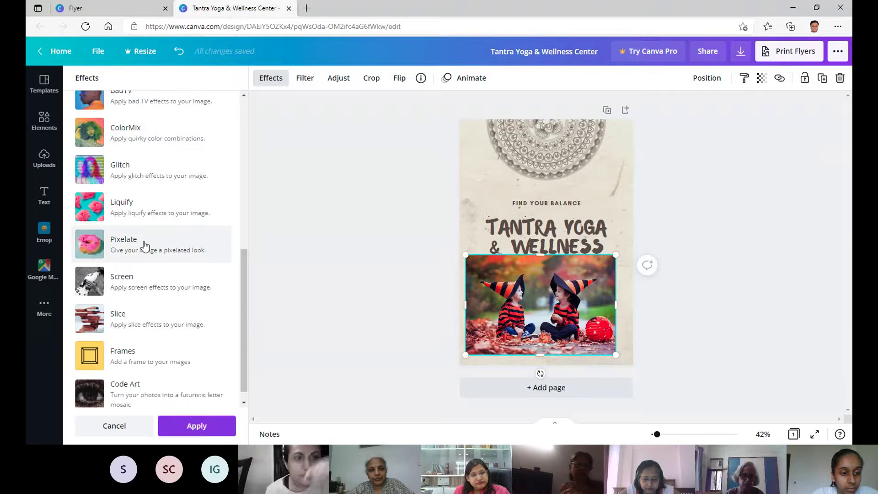
Check the Pixelate effect details, then shift the photo slightly lower on the flyer.
{"action": "left_click", "coordinate": [144, 217]}
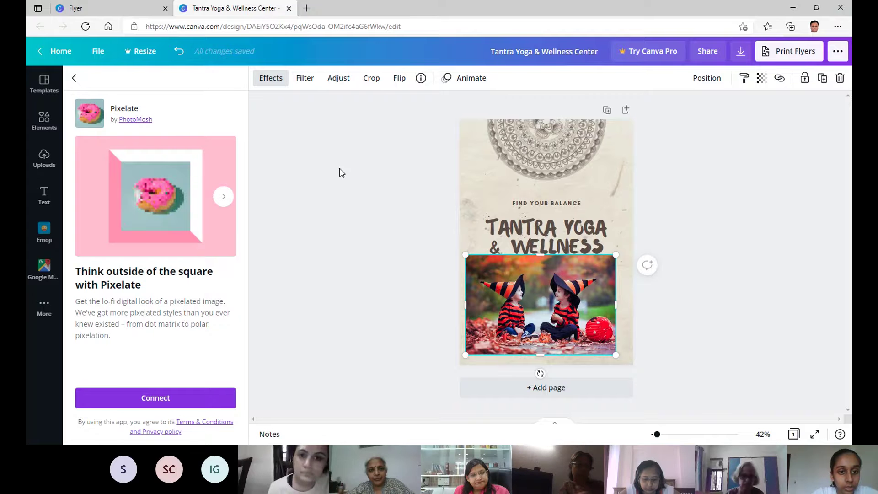
{"action": "left_click", "coordinate": [74, 78]}
{"action": "scroll", "coordinate": [191, 251], "scroll_direction": "down", "scroll_amount": 5}
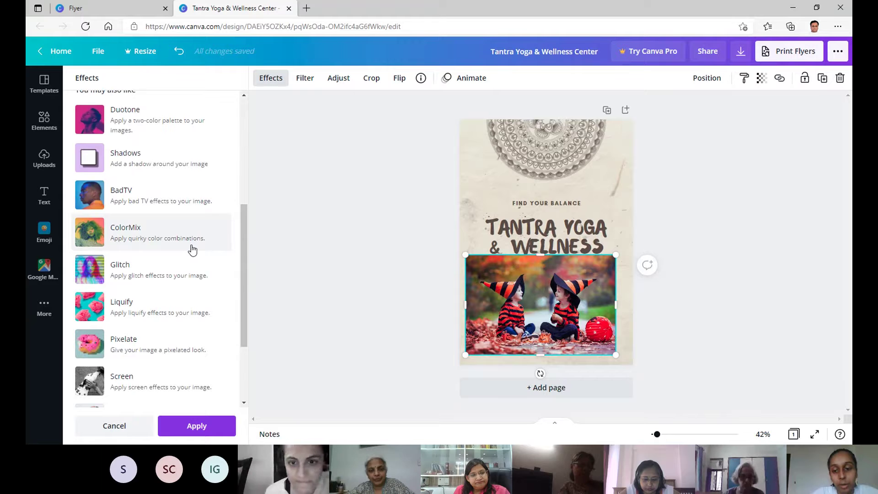
{"action": "scroll", "coordinate": [192, 249], "scroll_direction": "down", "scroll_amount": 3}
{"action": "left_click_drag", "start_coordinate": [548, 322], "coordinate": [553, 329]}
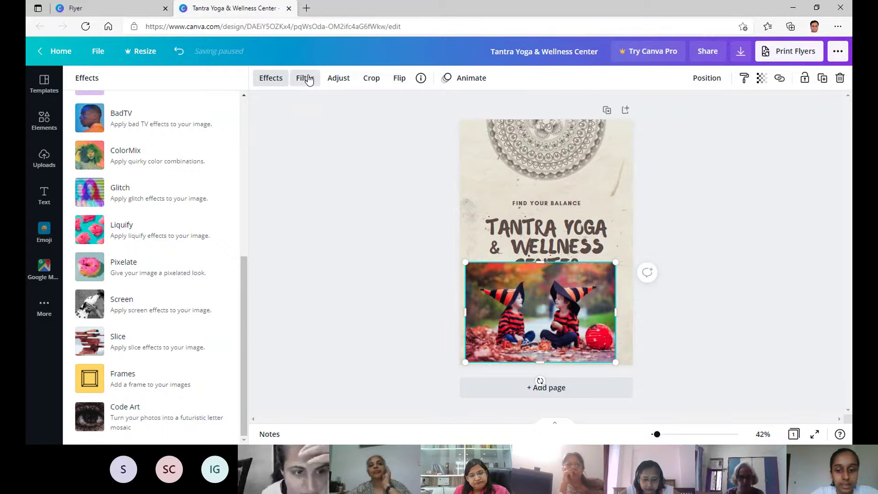
Apply the Retro, then the Dare filter to the children photo.
{"action": "left_click", "coordinate": [305, 78]}
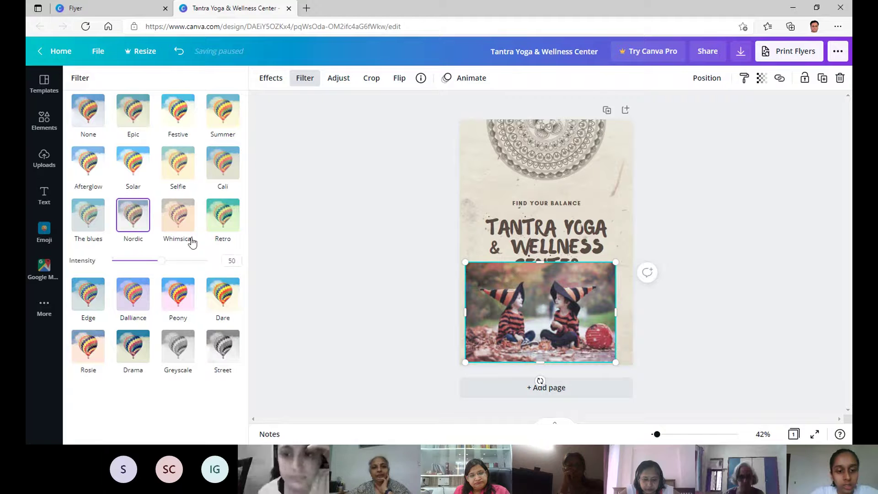
{"action": "left_click", "coordinate": [222, 215]}
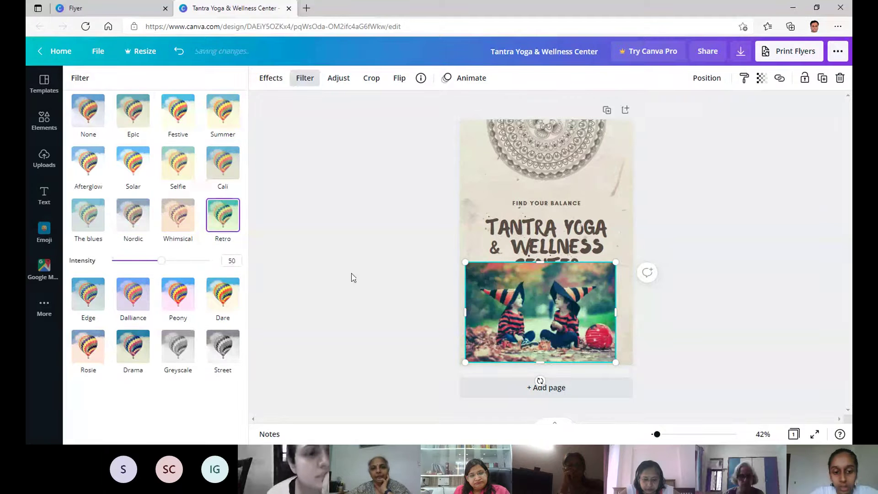
{"action": "left_click", "coordinate": [221, 302]}
{"action": "key", "text": "Escape"}
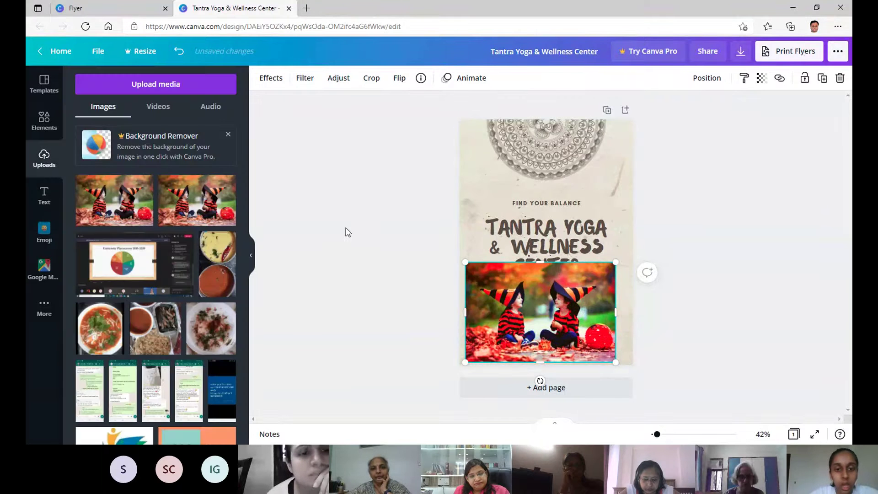
Set the photo's brightness to 1 and contrast to 8.
{"action": "left_click", "coordinate": [339, 78]}
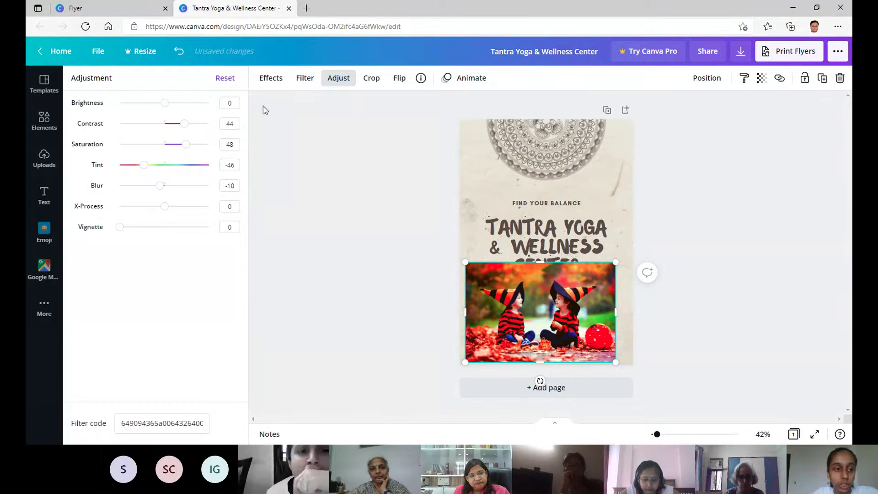
{"action": "mouse_move", "coordinate": [168, 107]}
{"action": "left_mouse_down"}
{"action": "mouse_move", "coordinate": [196, 108]}
{"action": "mouse_move", "coordinate": [168, 111]}
{"action": "left_mouse_up"}
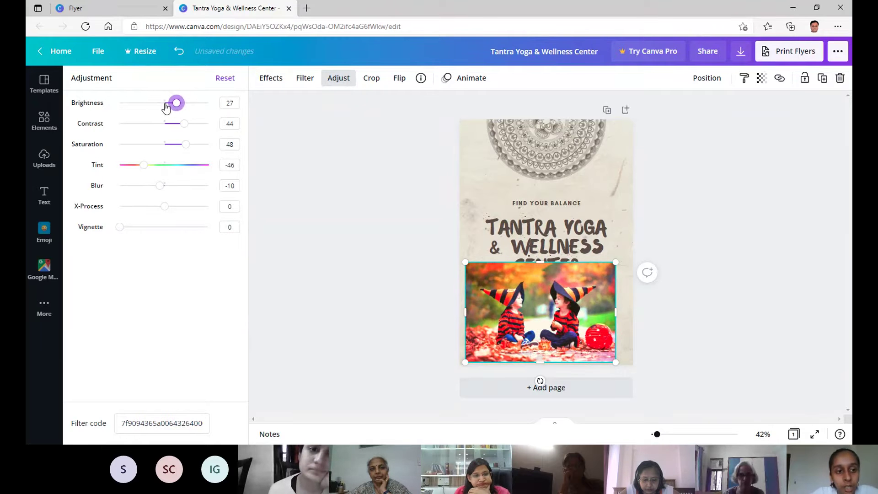
{"action": "left_click", "coordinate": [165, 103]}
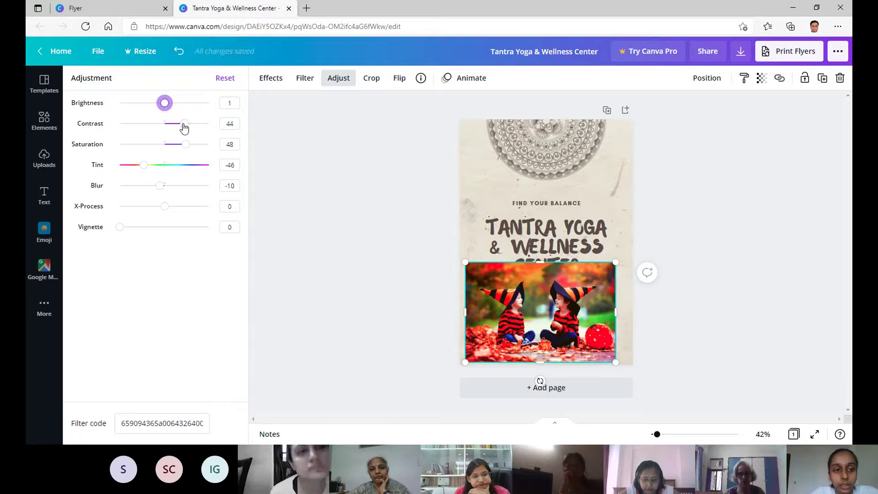
{"action": "left_click_drag", "start_coordinate": [184, 124], "coordinate": [168, 124]}
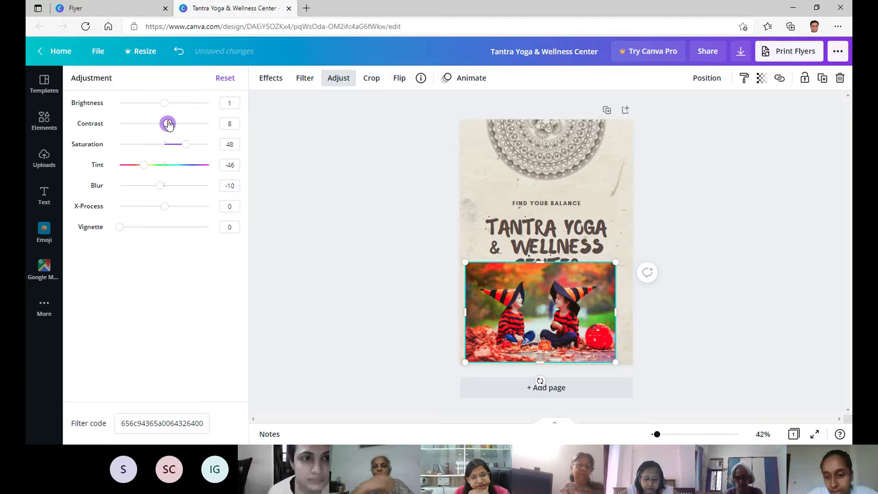
Crop tightly around the right-hand child at the flyer's bottom-right and flip the photo horizontally.
{"action": "left_click", "coordinate": [371, 79]}
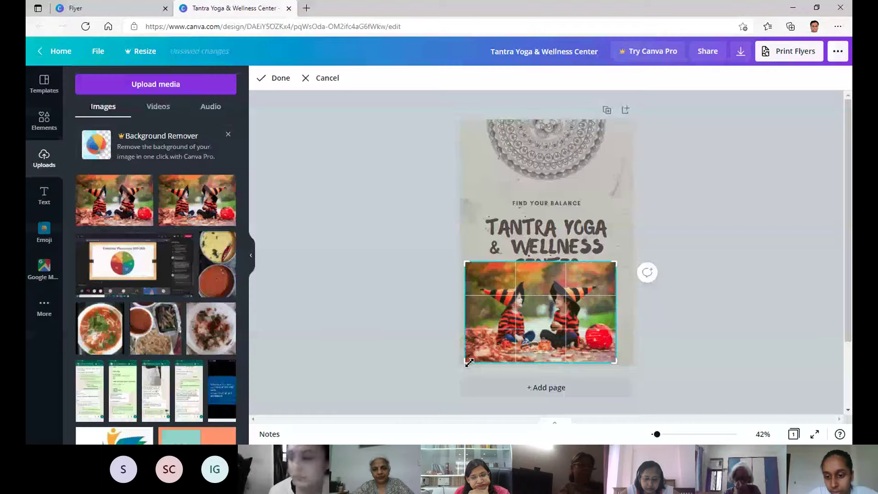
{"action": "left_click_drag", "start_coordinate": [469, 362], "coordinate": [527, 359]}
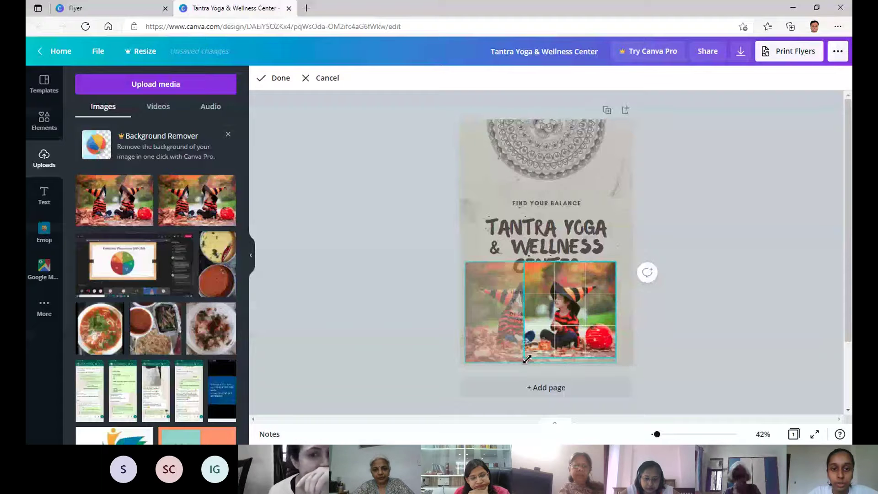
{"action": "left_click_drag", "start_coordinate": [524, 262], "coordinate": [535, 280]}
{"action": "left_click_drag", "start_coordinate": [610, 356], "coordinate": [613, 361]}
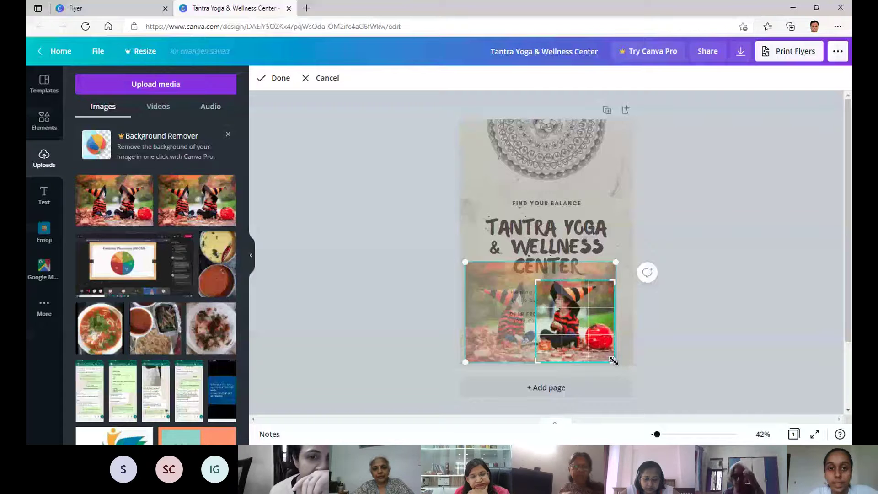
{"action": "left_click_drag", "start_coordinate": [613, 360], "coordinate": [613, 352]}
{"action": "left_click", "coordinate": [623, 299]}
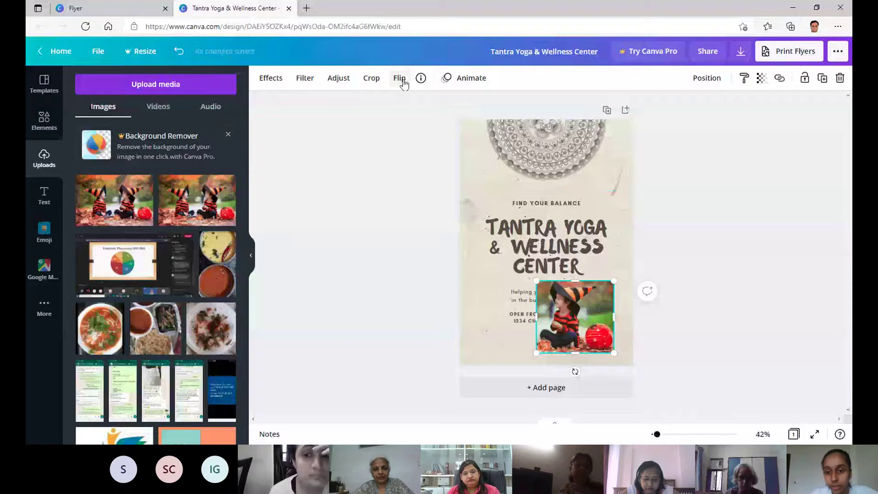
{"action": "left_click", "coordinate": [399, 79]}
{"action": "left_click", "coordinate": [414, 106]}
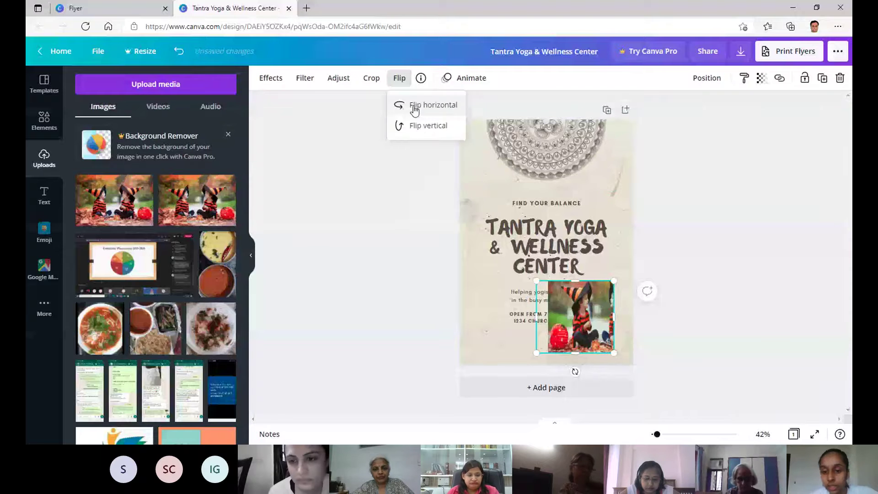
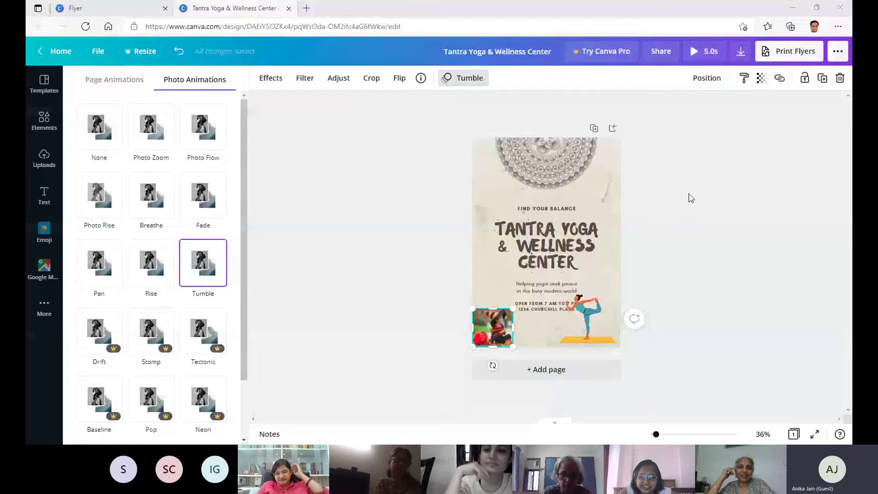
Mirror the child photo horizontally, trying a vertical flip and then reverting it.
{"action": "scroll", "coordinate": [687, 196], "scroll_direction": "up", "scroll_amount": 2}
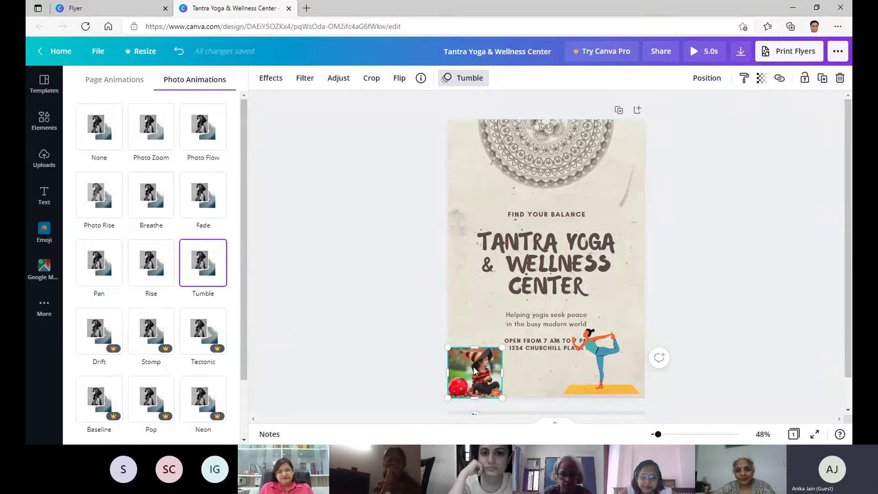
{"action": "left_click_drag", "start_coordinate": [484, 329], "coordinate": [485, 317]}
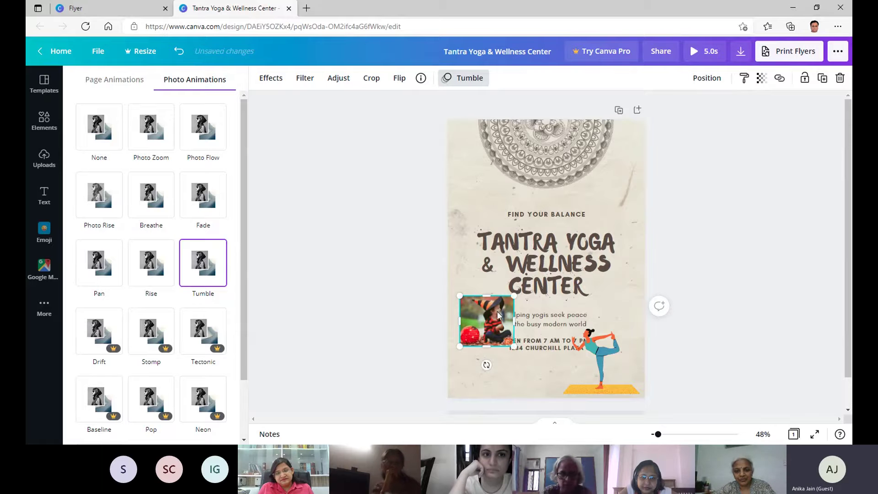
{"action": "left_click", "coordinate": [399, 78]}
{"action": "left_click", "coordinate": [404, 108]}
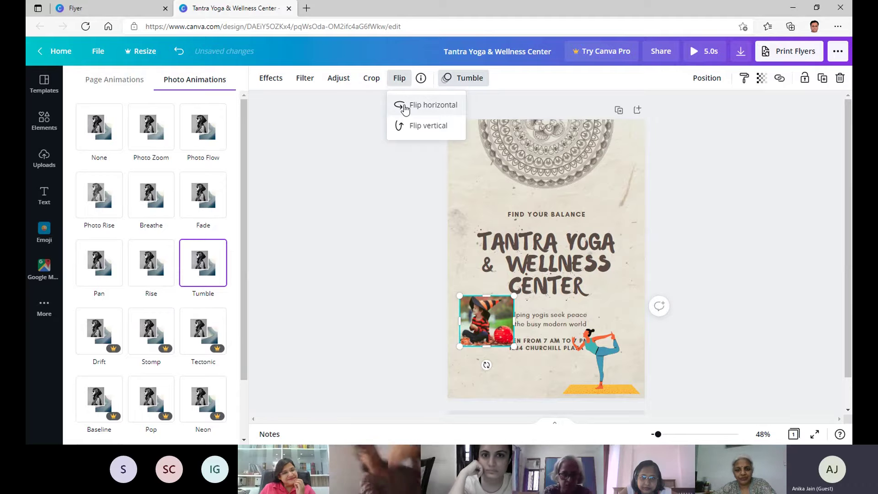
{"action": "left_click", "coordinate": [404, 107]}
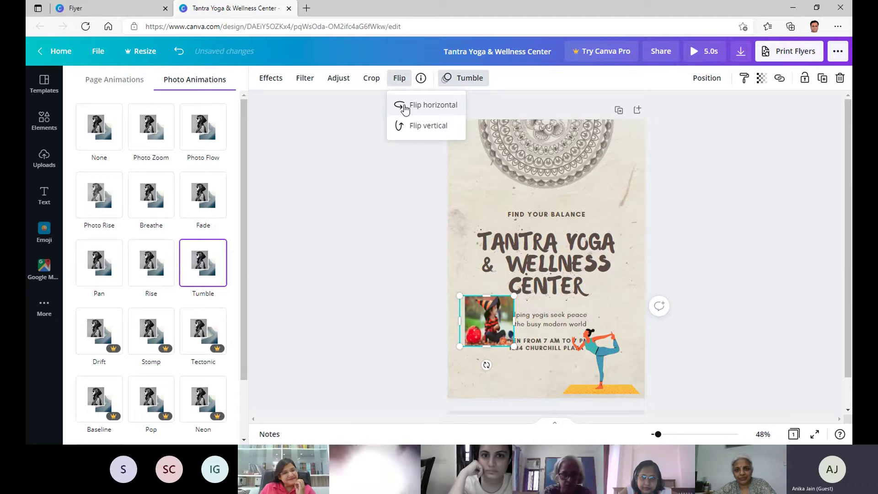
{"action": "left_click", "coordinate": [445, 107]}
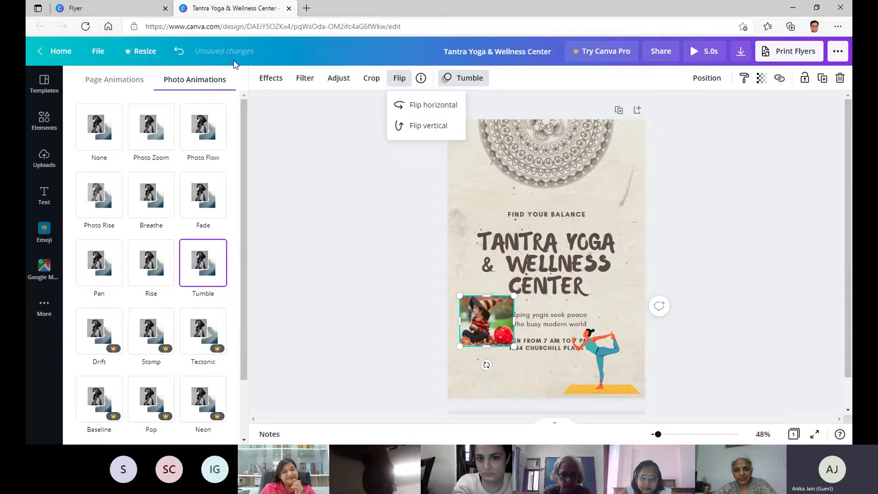
{"action": "left_click", "coordinate": [432, 127]}
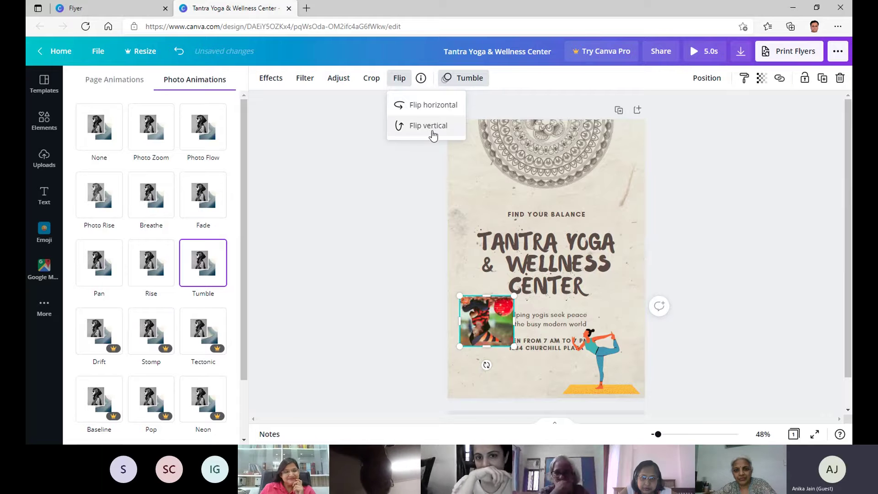
{"action": "left_click", "coordinate": [432, 131]}
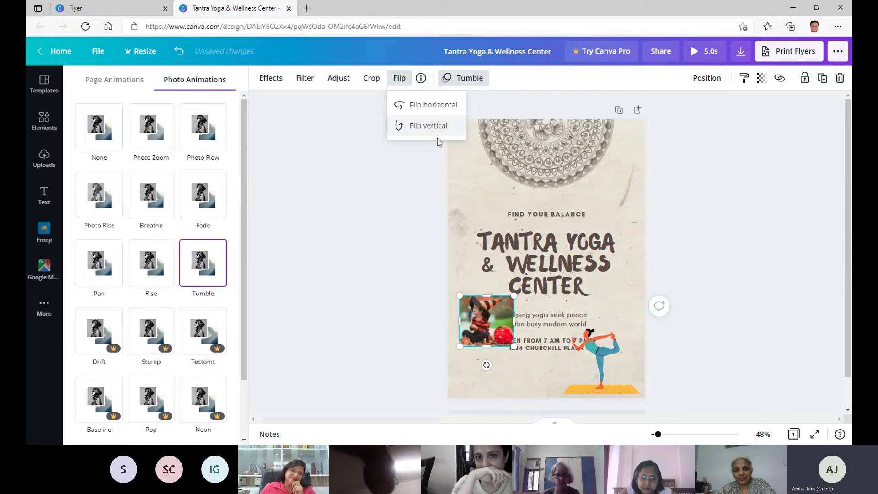
Move the photo to the flyer's bottom-right corner and enlarge it.
{"action": "left_click", "coordinate": [489, 327]}
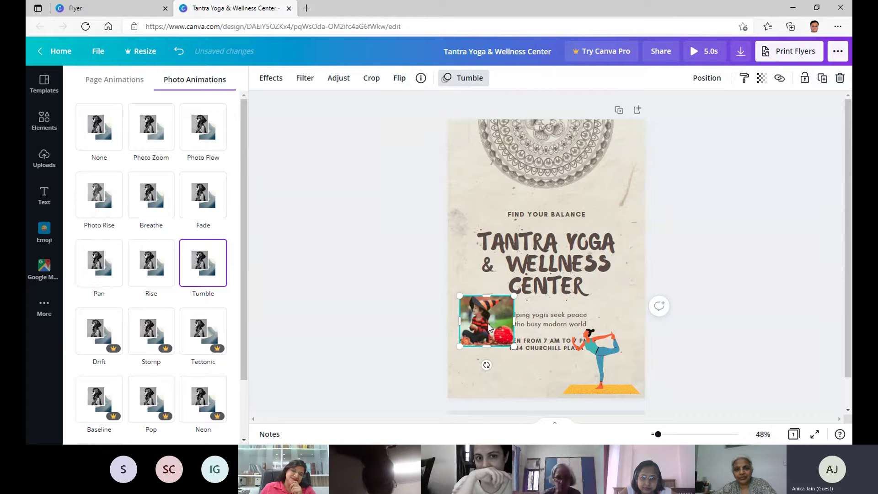
{"action": "left_click_drag", "start_coordinate": [488, 327], "coordinate": [619, 373]}
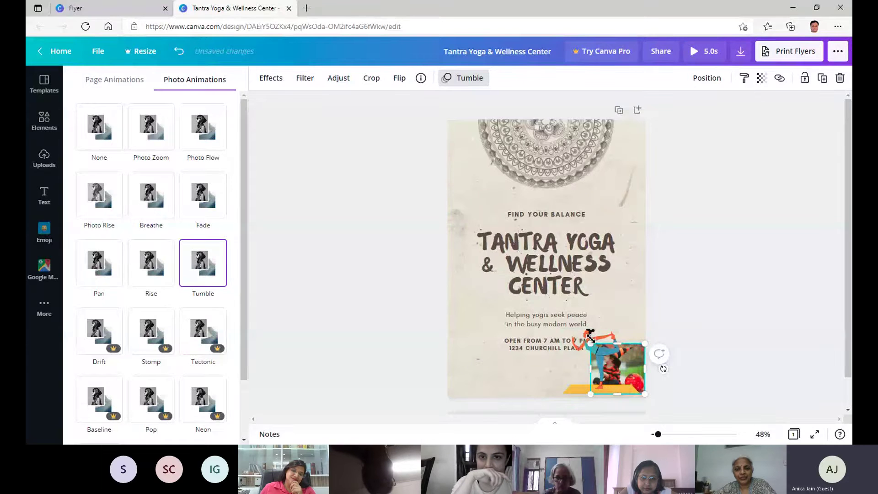
{"action": "left_click_drag", "start_coordinate": [589, 337], "coordinate": [467, 344]}
Move the yoga figure beside the opening hours, give the photo Tumble animation, and preview full screen.
{"action": "left_click", "coordinate": [587, 336]}
{"action": "left_click", "coordinate": [604, 359]}
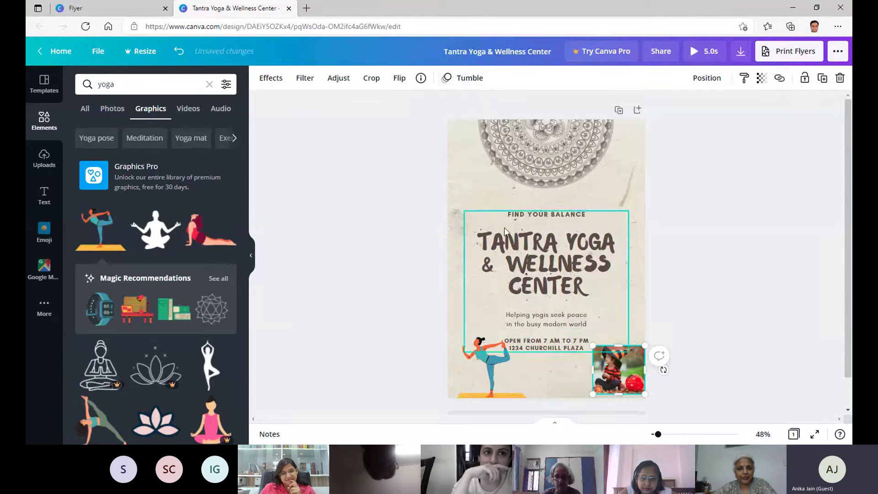
{"action": "left_click", "coordinate": [466, 80]}
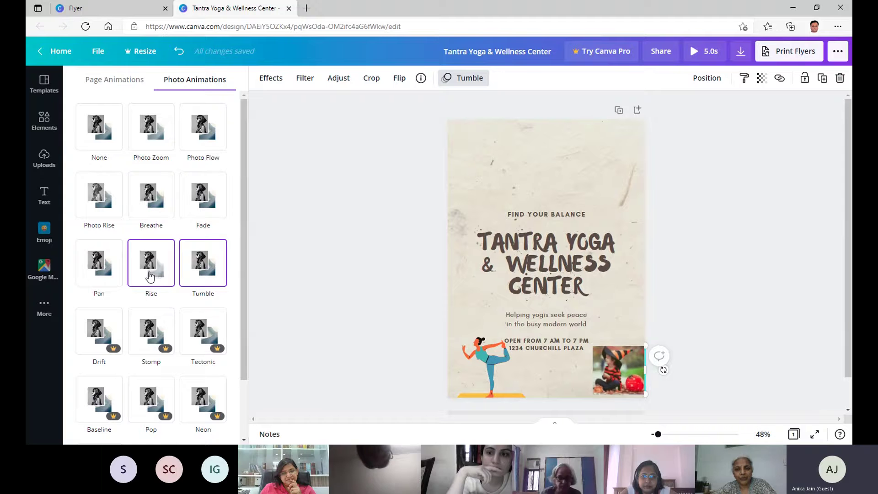
{"action": "scroll", "coordinate": [152, 128], "scroll_direction": "down", "scroll_amount": 2}
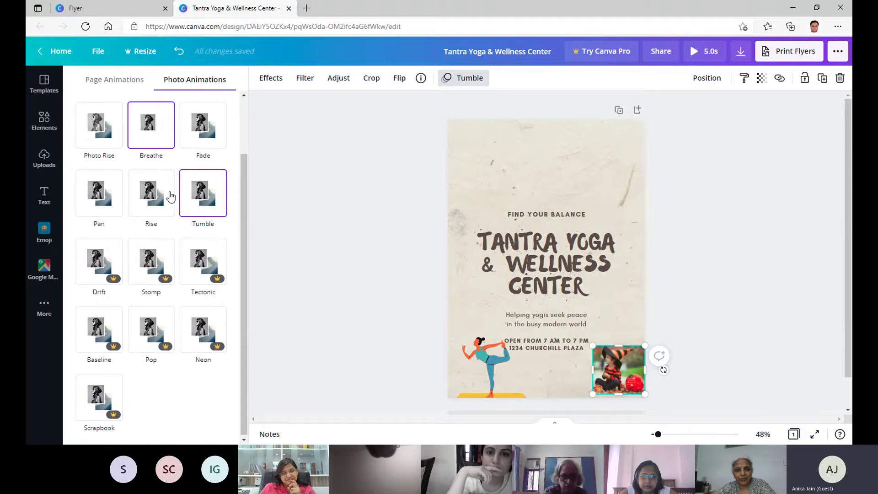
{"action": "scroll", "coordinate": [170, 197], "scroll_direction": "up", "scroll_amount": 2}
{"action": "left_click", "coordinate": [197, 255]}
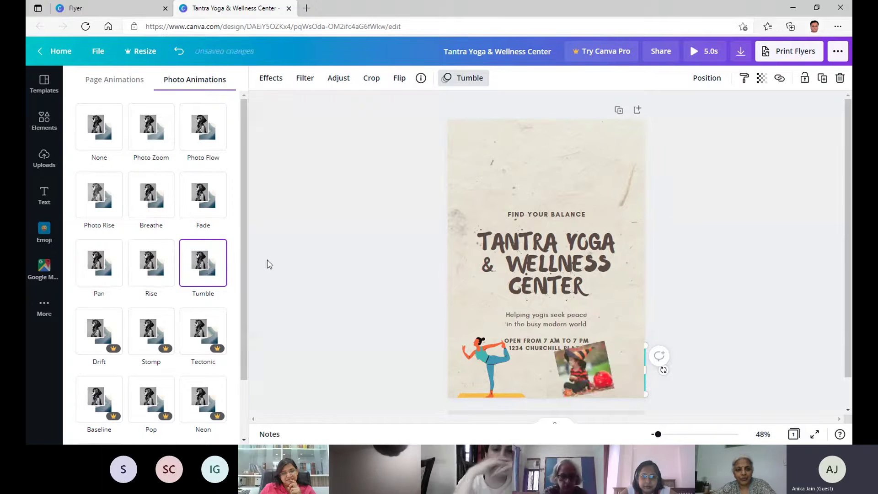
{"action": "left_click", "coordinate": [815, 435]}
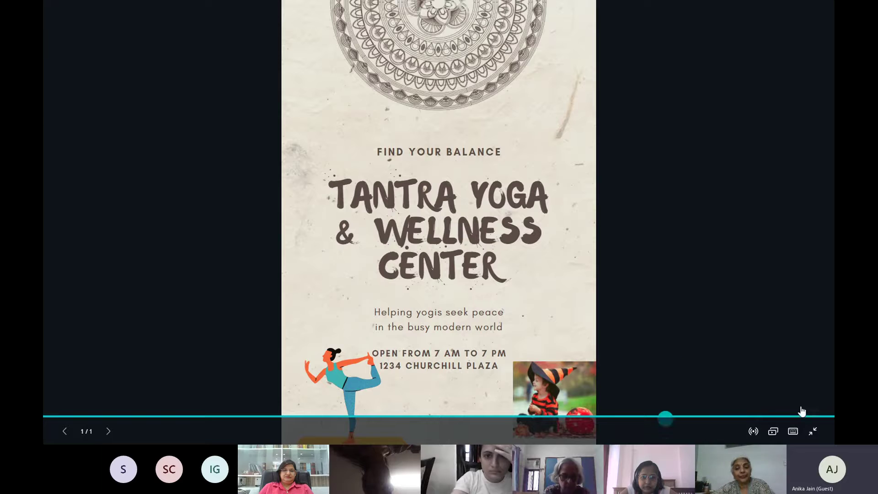
Exit full screen, apply Photo Flow as the page animation and Fade to the child photo.
{"action": "left_click", "coordinate": [814, 431]}
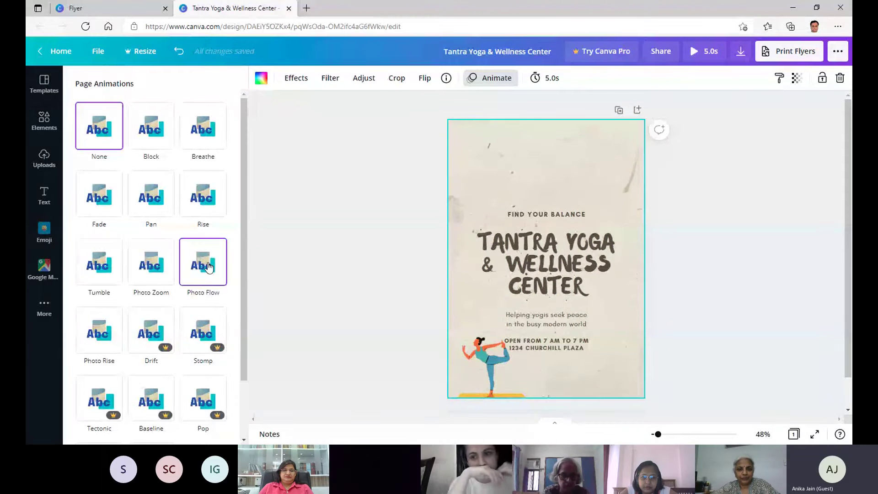
{"action": "left_click", "coordinate": [209, 267]}
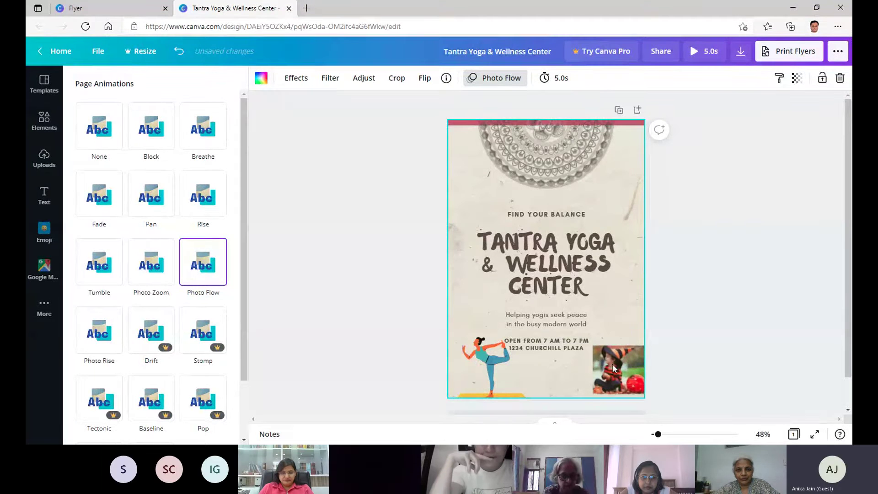
{"action": "left_click", "coordinate": [612, 364]}
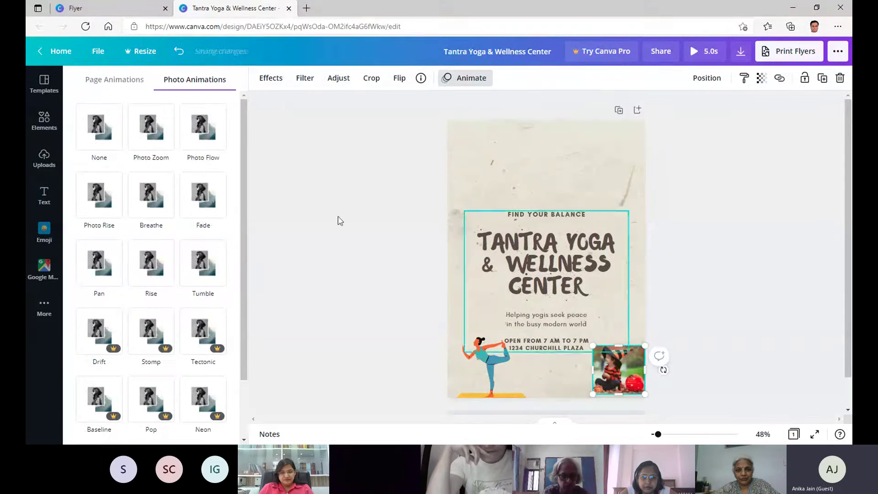
{"action": "left_click", "coordinate": [212, 203]}
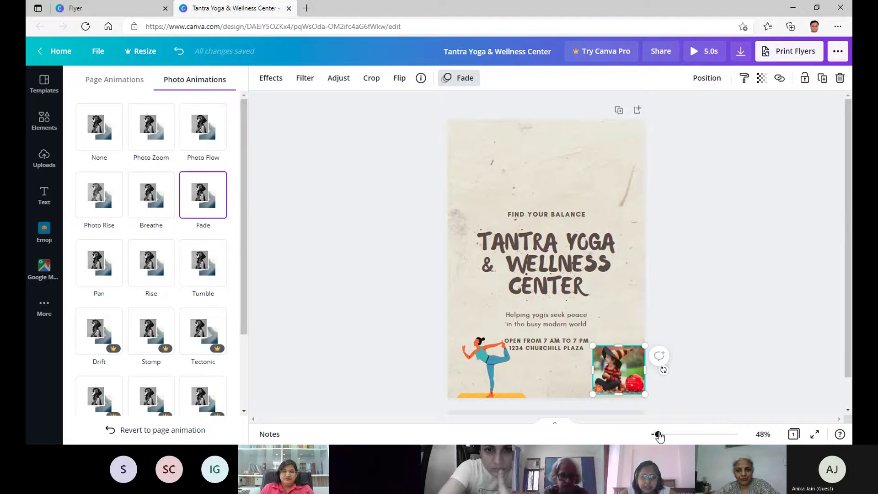
Move the photo above FIND YOUR BALANCE, shift the heading group down-right, and enlarge the photo.
{"action": "left_click_drag", "start_coordinate": [622, 370], "coordinate": [498, 187]}
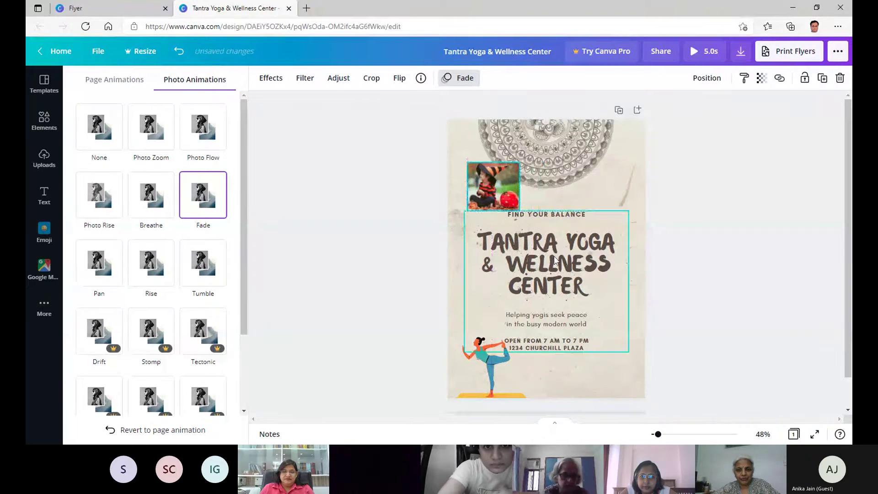
{"action": "left_click_drag", "start_coordinate": [471, 221], "coordinate": [492, 252]}
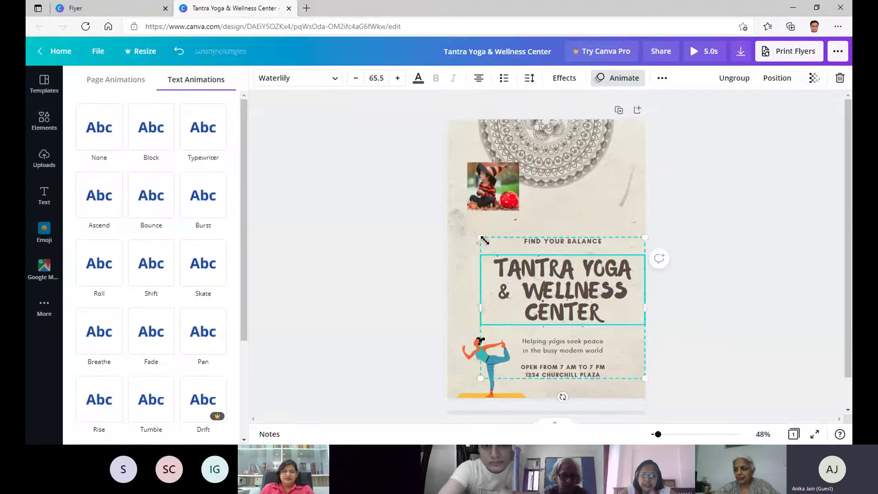
{"action": "left_click", "coordinate": [516, 207]}
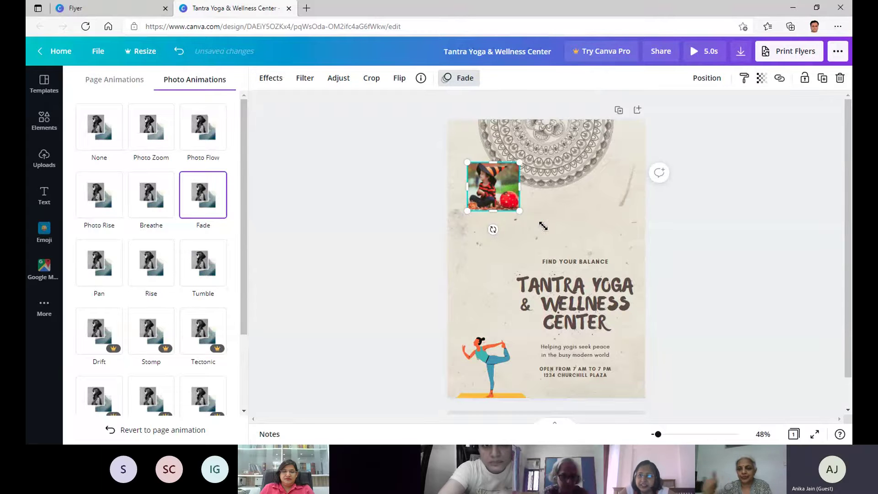
{"action": "left_click_drag", "start_coordinate": [519, 211], "coordinate": [534, 238]}
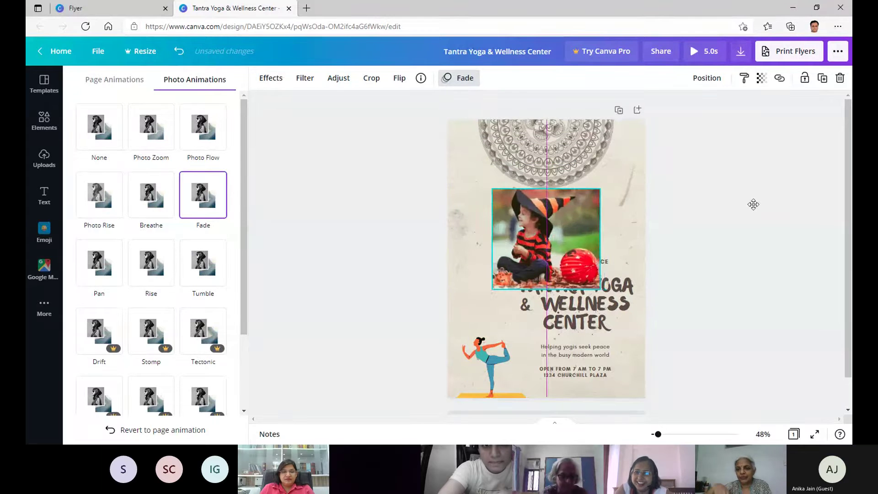
{"action": "left_click", "coordinate": [300, 230]}
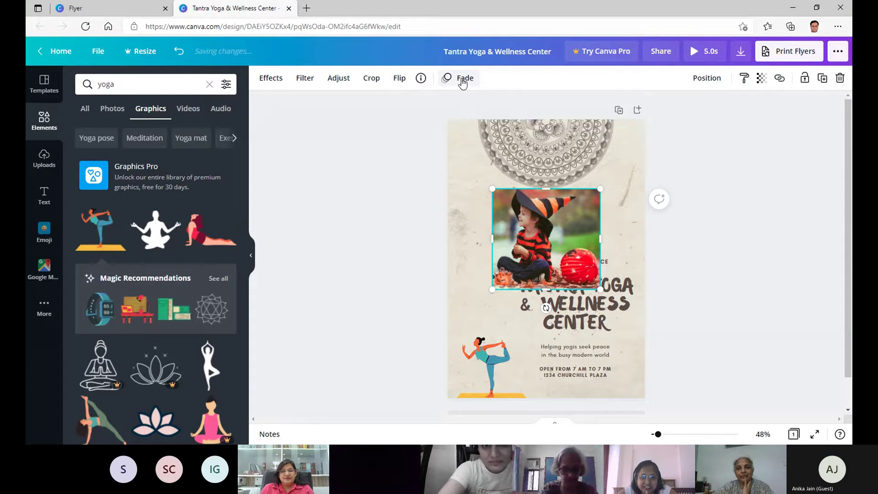
Try Tumble, Rise, Pan and Fade animations on the photo, then remove its animation.
{"action": "left_click", "coordinate": [463, 80]}
{"action": "left_click", "coordinate": [203, 263]}
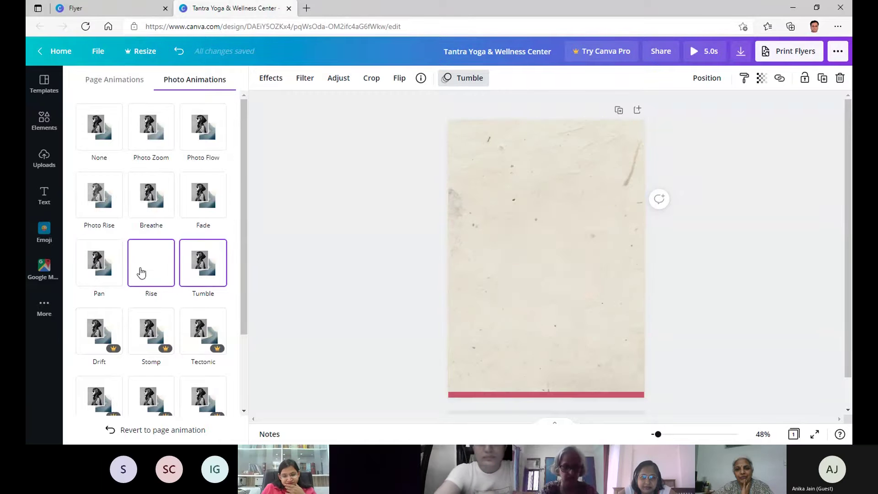
{"action": "left_click", "coordinate": [141, 272]}
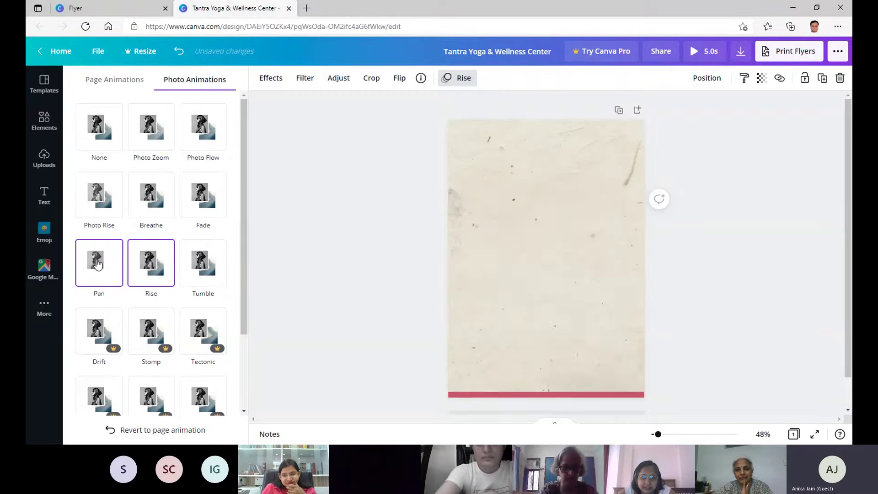
{"action": "left_click", "coordinate": [98, 264]}
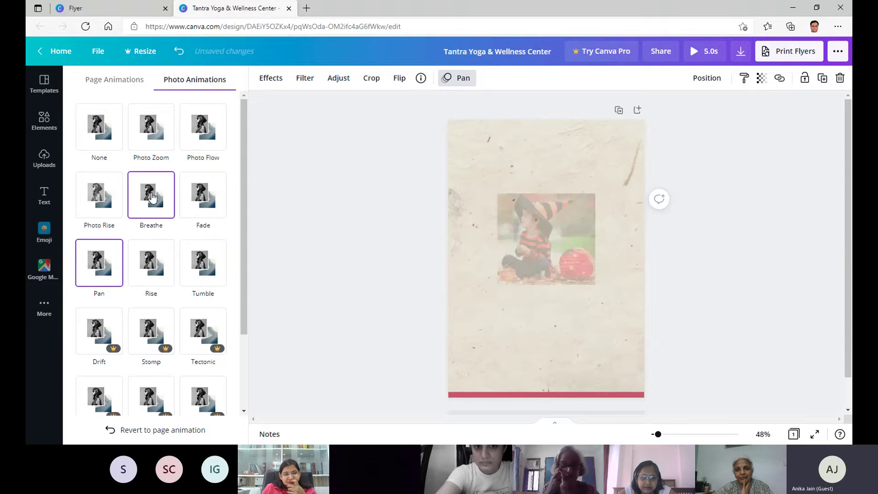
{"action": "left_click", "coordinate": [198, 190]}
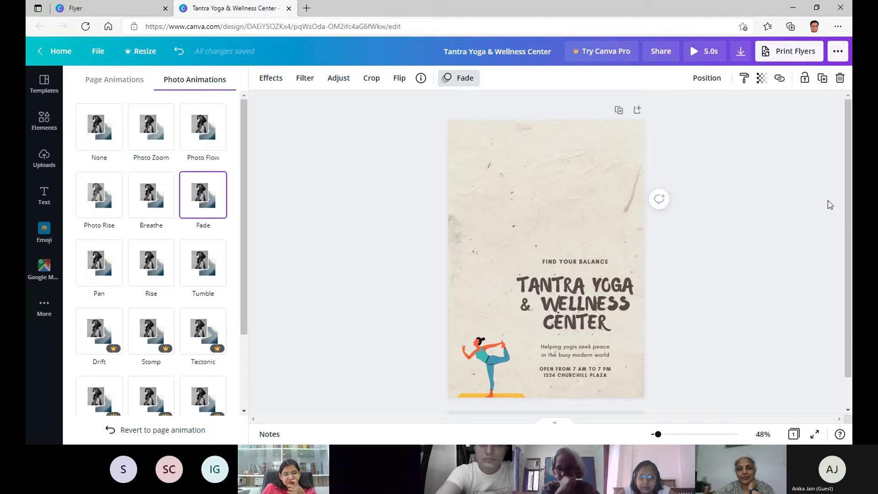
{"action": "left_click", "coordinate": [100, 119]}
{"action": "left_click", "coordinate": [575, 252]}
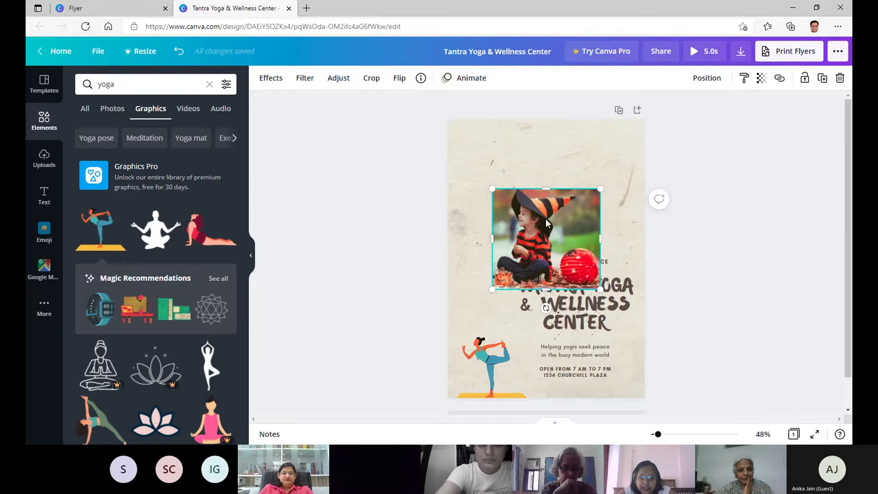
Nudge the photo left, then undo the move so it stays in the upper middle.
{"action": "left_click_drag", "start_coordinate": [520, 202], "coordinate": [516, 203]}
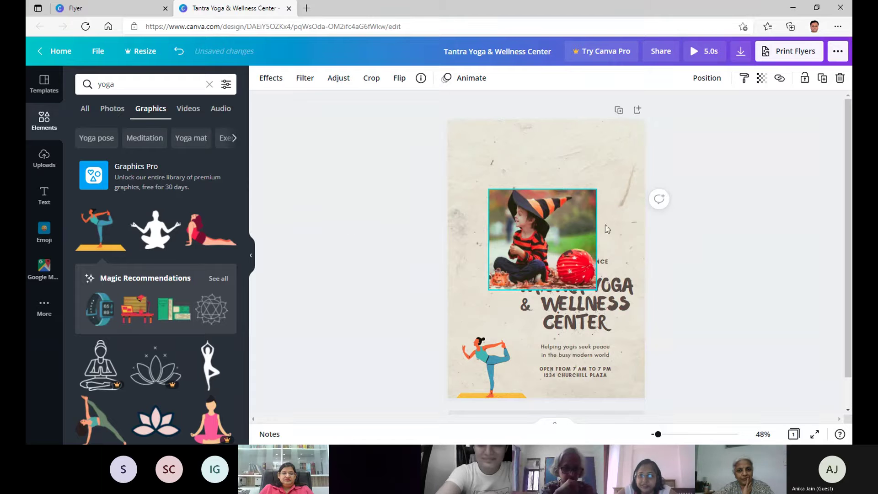
{"action": "left_click_drag", "start_coordinate": [607, 229], "coordinate": [545, 235]}
{"action": "left_click", "coordinate": [599, 237]}
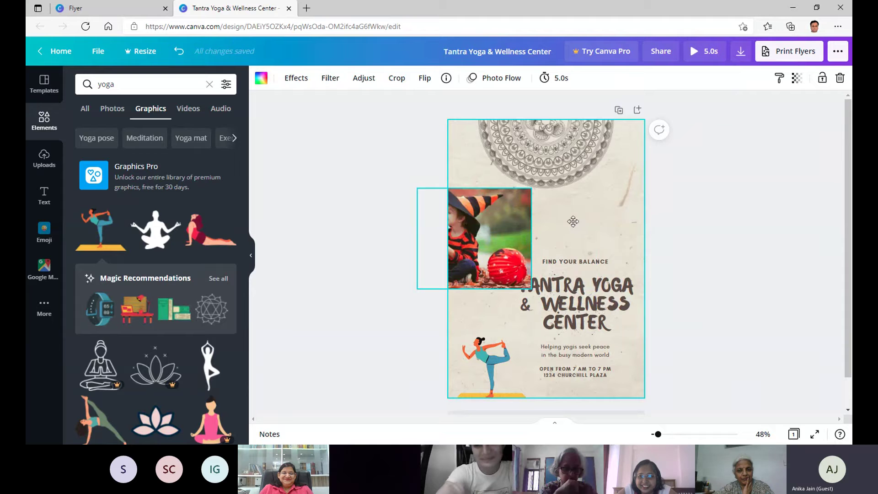
{"action": "key", "text": "ctrl+z"}
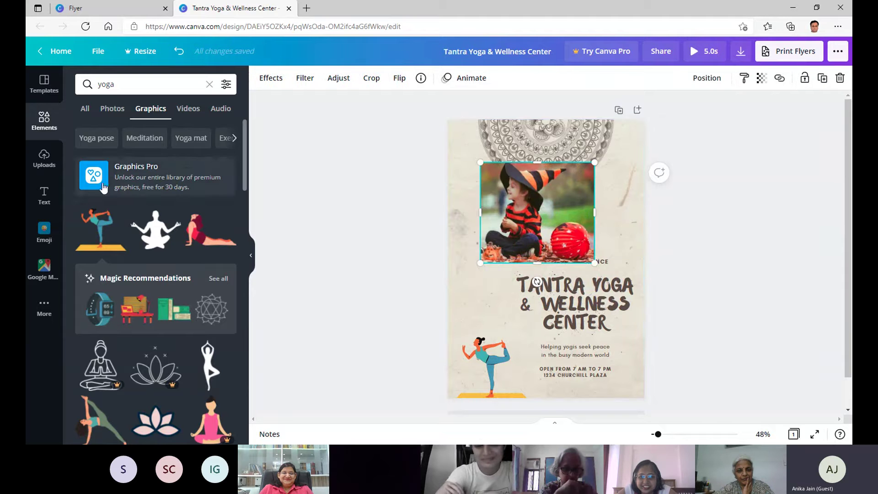
Add a 6.0s yoga video to the flyer, move and shrink it, then delete it.
{"action": "left_click", "coordinate": [193, 114]}
{"action": "scroll", "coordinate": [177, 160], "scroll_direction": "down", "scroll_amount": 3}
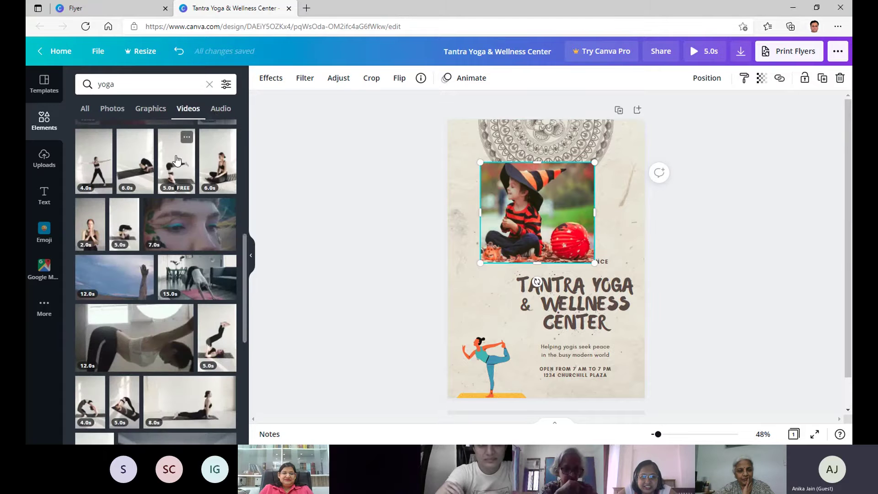
{"action": "left_click", "coordinate": [225, 177]}
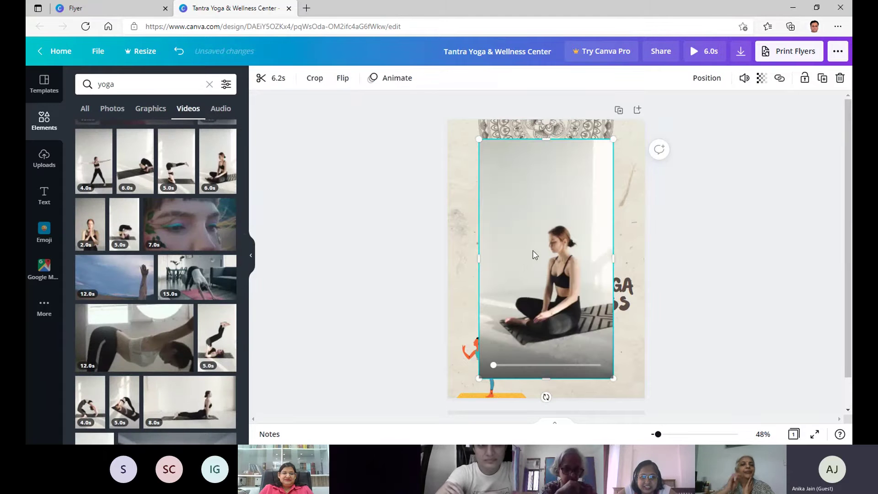
{"action": "left_click_drag", "start_coordinate": [524, 267], "coordinate": [501, 269]}
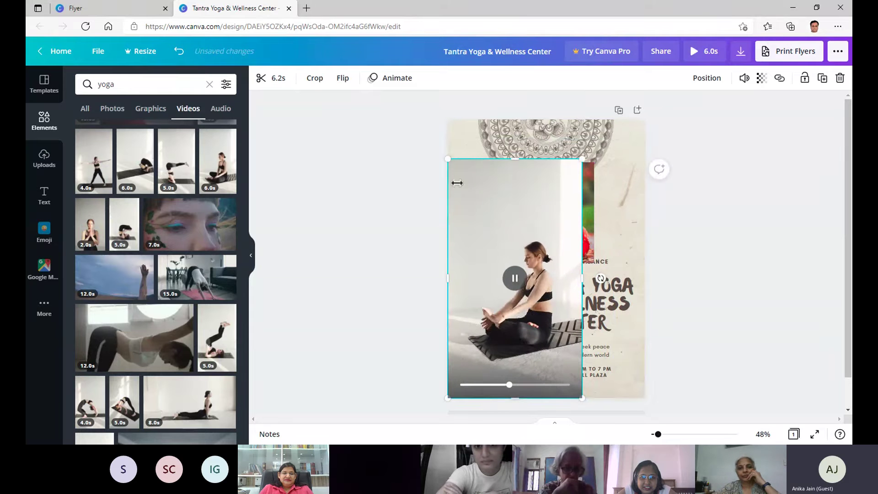
{"action": "left_click_drag", "start_coordinate": [585, 160], "coordinate": [572, 185]}
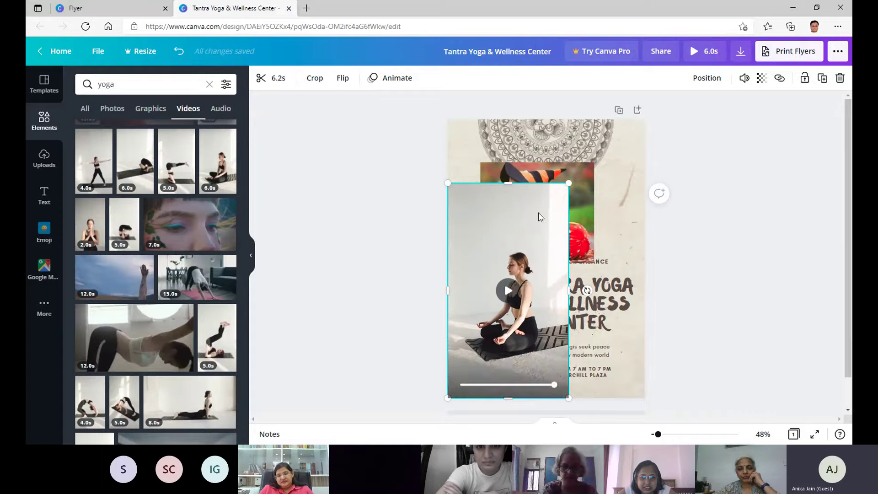
{"action": "key", "text": "Delete"}
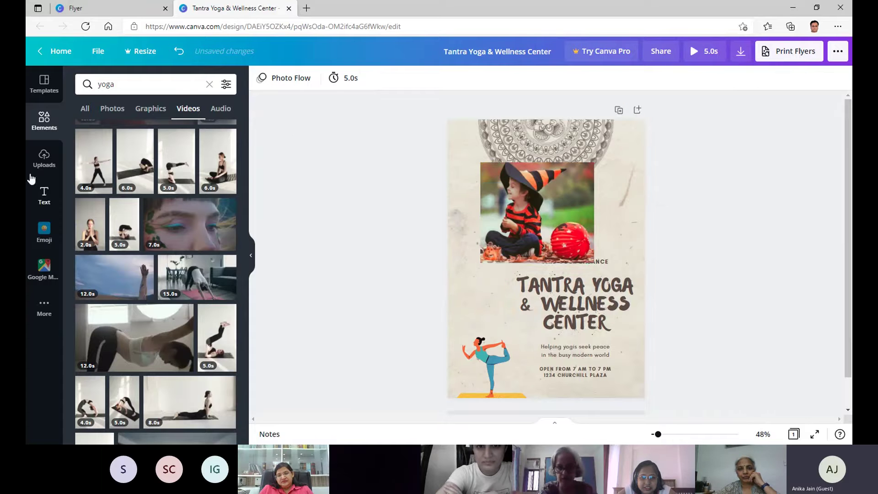
Browse yoga audio tracks, filtering them to Meditation and then Peaceful.
{"action": "left_click", "coordinate": [221, 110]}
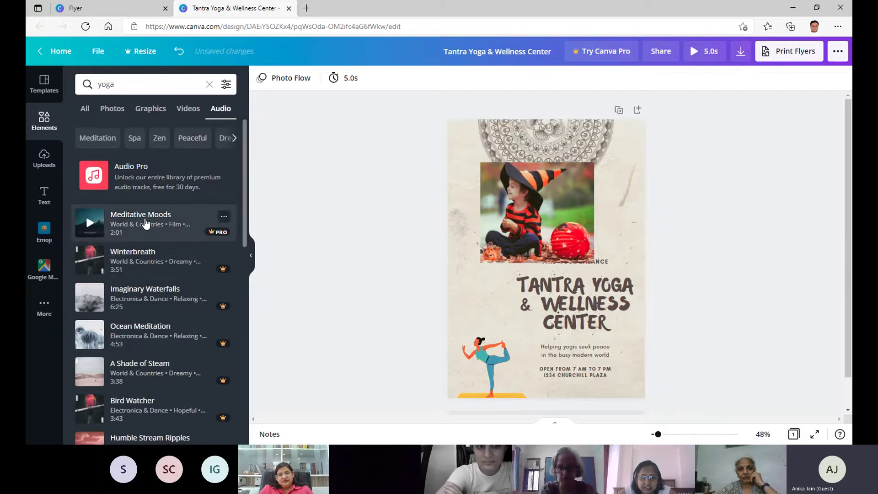
{"action": "scroll", "coordinate": [153, 300], "scroll_direction": "down", "scroll_amount": 7}
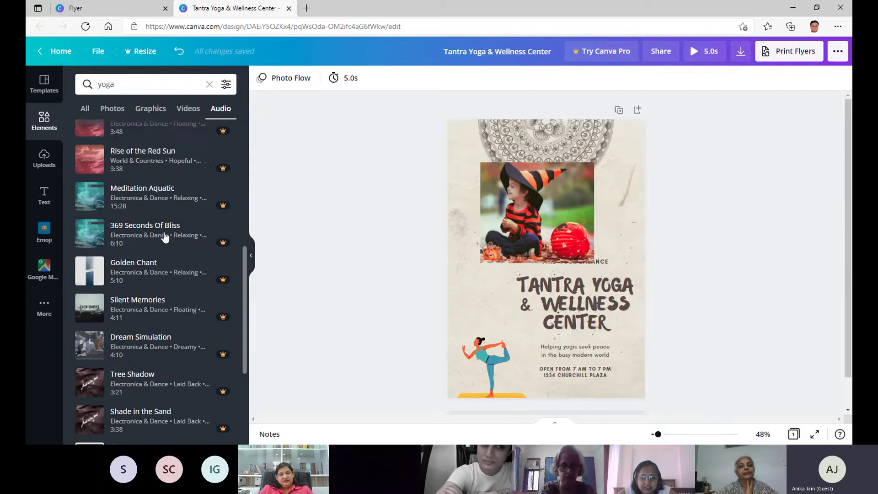
{"action": "scroll", "coordinate": [165, 235], "scroll_direction": "up", "scroll_amount": 8}
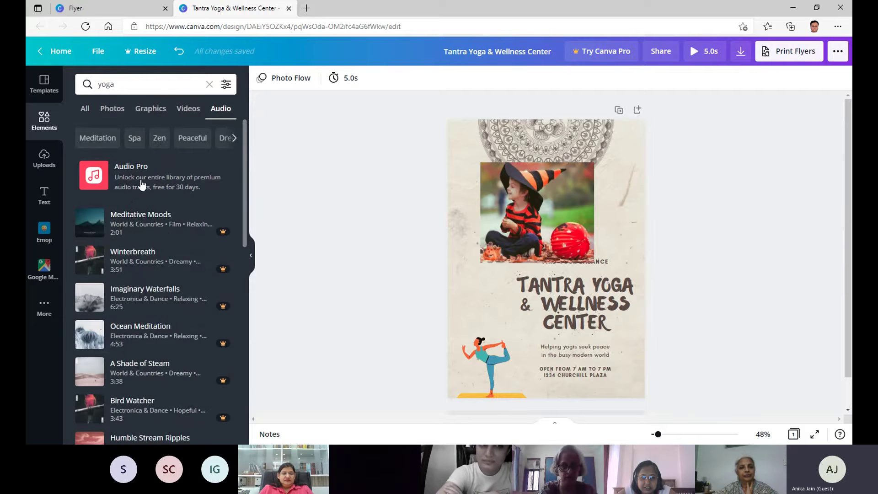
{"action": "left_click", "coordinate": [88, 137]}
{"action": "scroll", "coordinate": [186, 180], "scroll_direction": "down", "scroll_amount": 1}
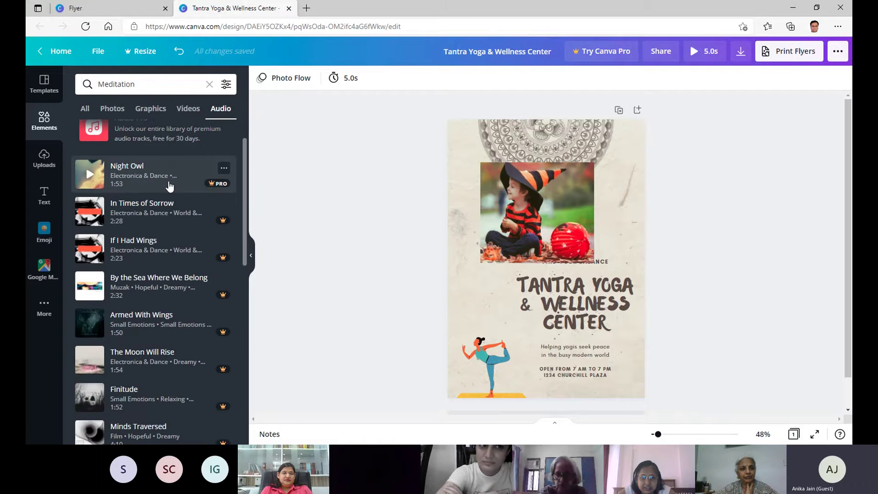
{"action": "scroll", "coordinate": [185, 170], "scroll_direction": "down", "scroll_amount": 5}
{"action": "scroll", "coordinate": [185, 161], "scroll_direction": "down", "scroll_amount": 5}
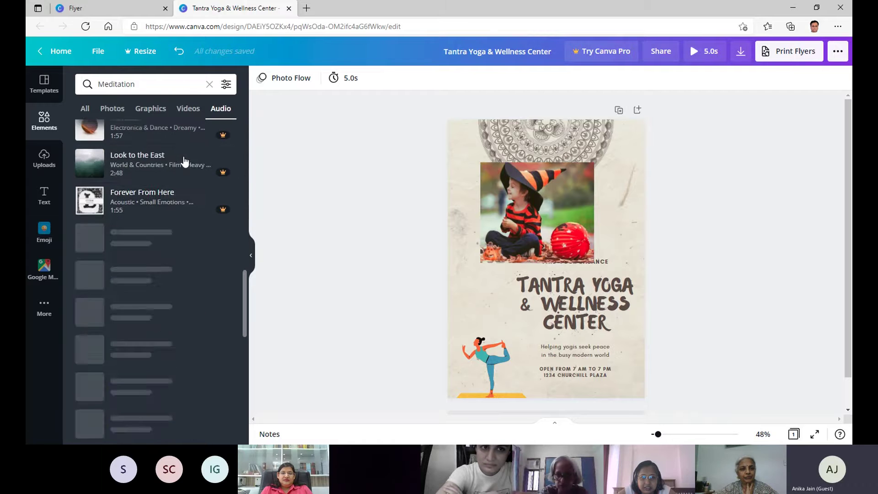
{"action": "scroll", "coordinate": [180, 146], "scroll_direction": "up", "scroll_amount": 5}
{"action": "scroll", "coordinate": [168, 153], "scroll_direction": "up", "scroll_amount": 4}
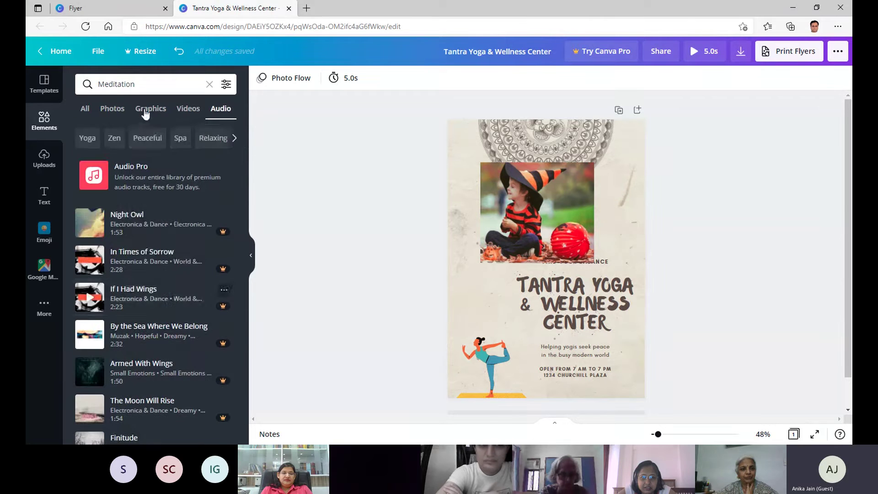
{"action": "left_click", "coordinate": [145, 138]}
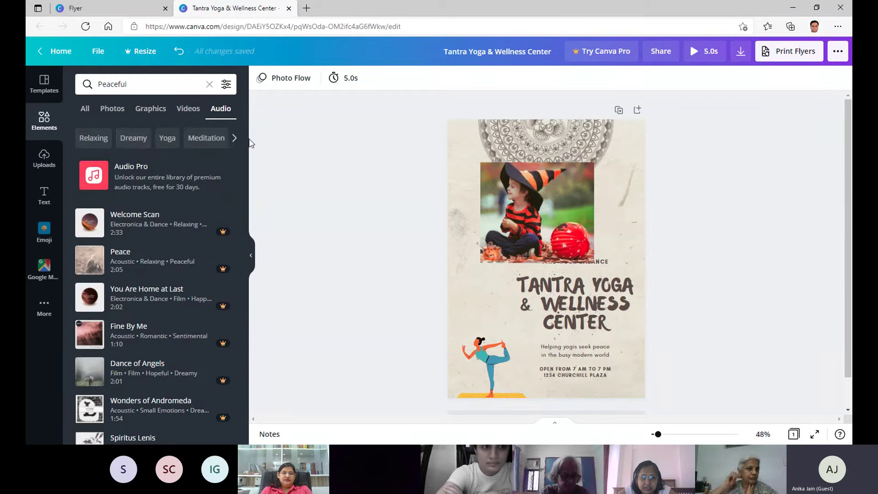
{"action": "mouse_move", "coordinate": [243, 147]}
{"action": "left_mouse_down"}
{"action": "mouse_move", "coordinate": [244, 155]}
{"action": "mouse_move", "coordinate": [256, 142]}
{"action": "left_mouse_up"}
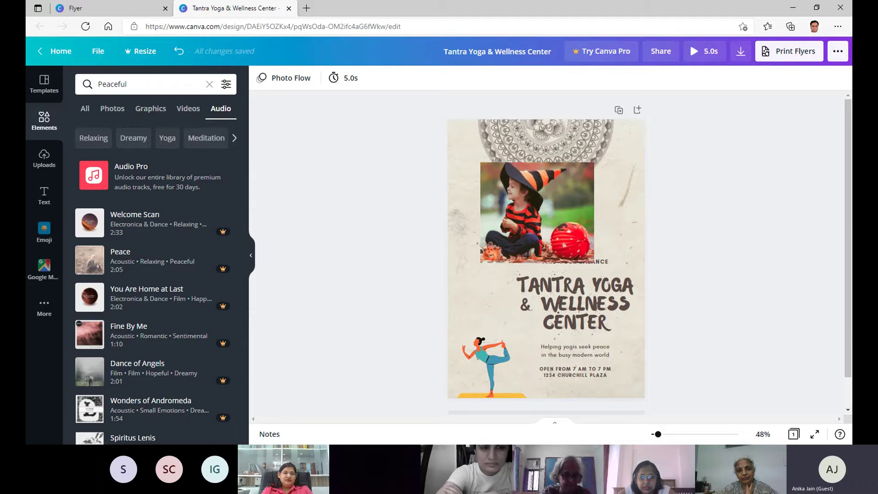
{"action": "left_click", "coordinate": [433, 442]}
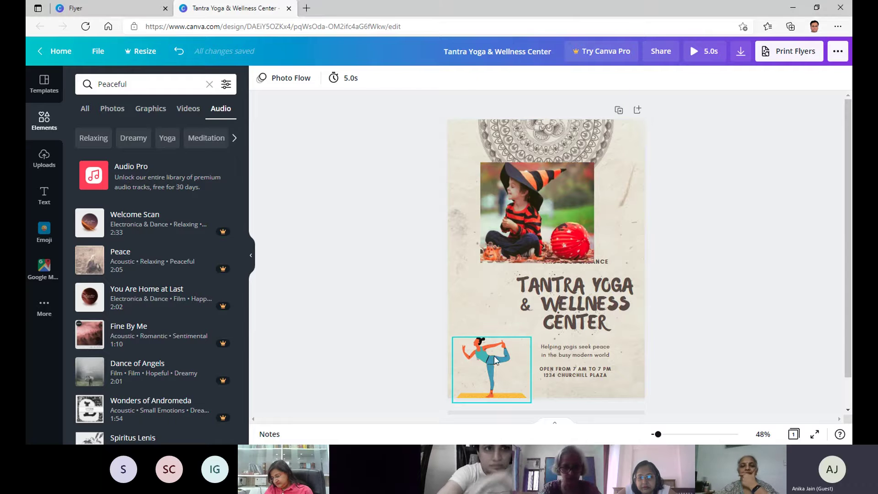
Nudge the yoga figure down into the bottom-left corner and deselect it.
{"action": "left_click_drag", "start_coordinate": [487, 344], "coordinate": [488, 352]}
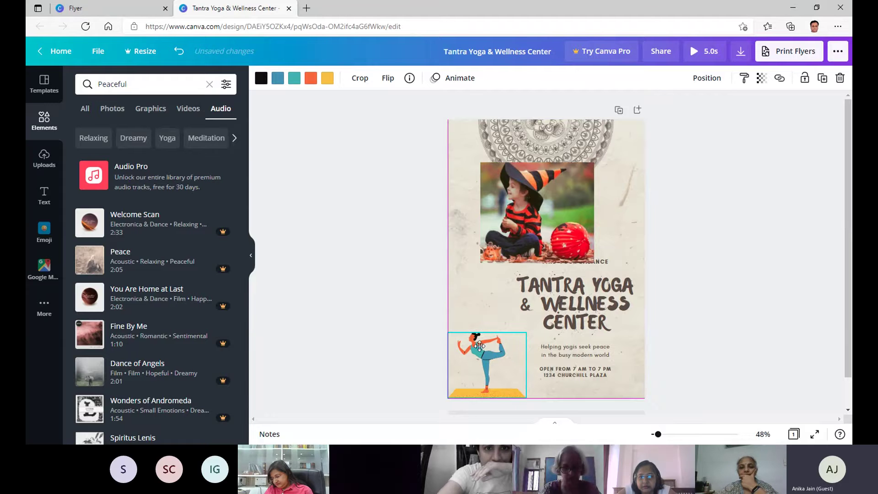
{"action": "left_click", "coordinate": [368, 288]}
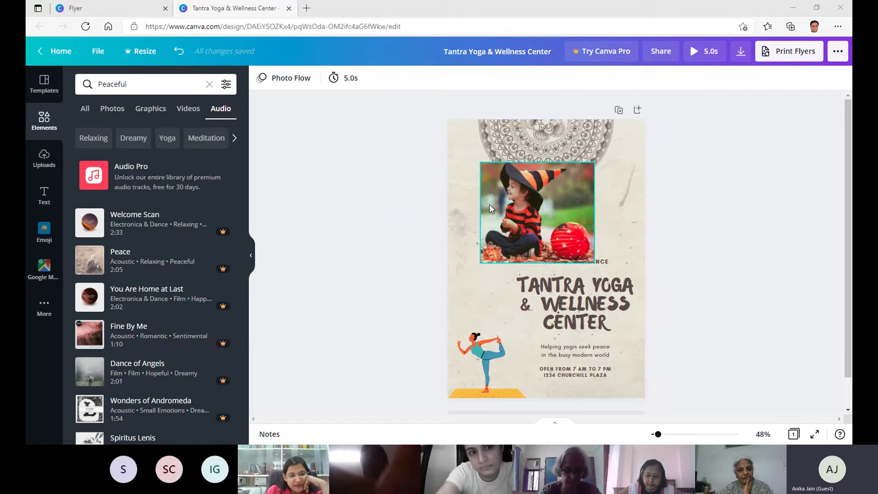
Search the Google Maps app for 'paras trade center'.
{"action": "left_click", "coordinate": [44, 270]}
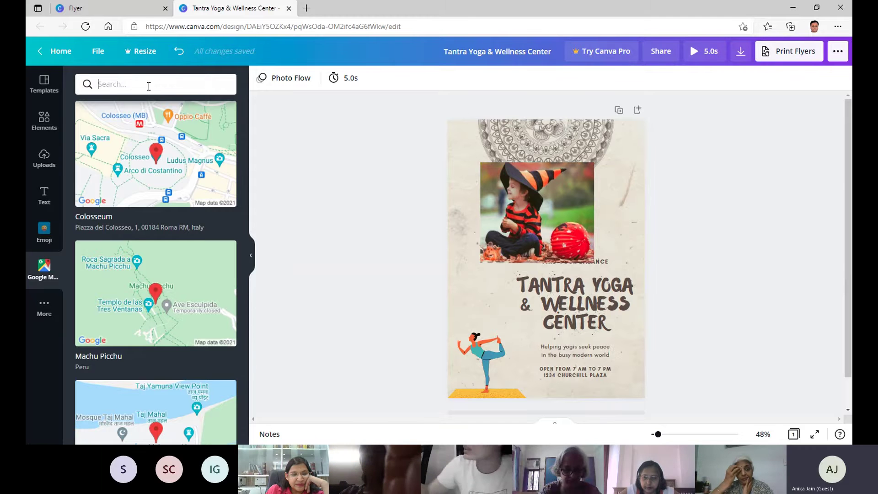
{"action": "type", "text": "par"}
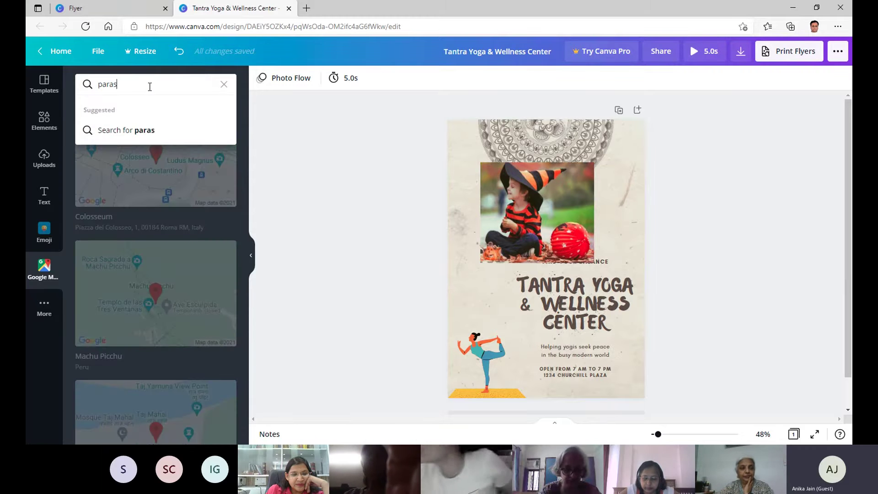
{"action": "type", "text": "as"}
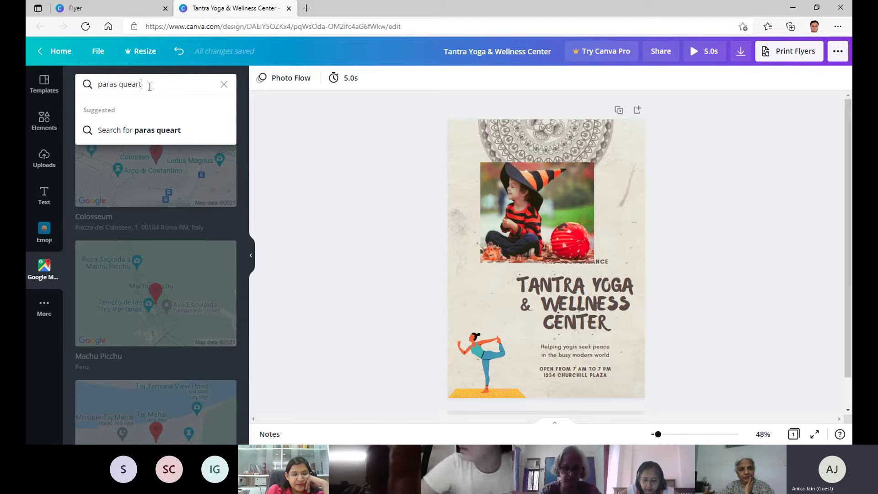
{"action": "type", "text": " q"}
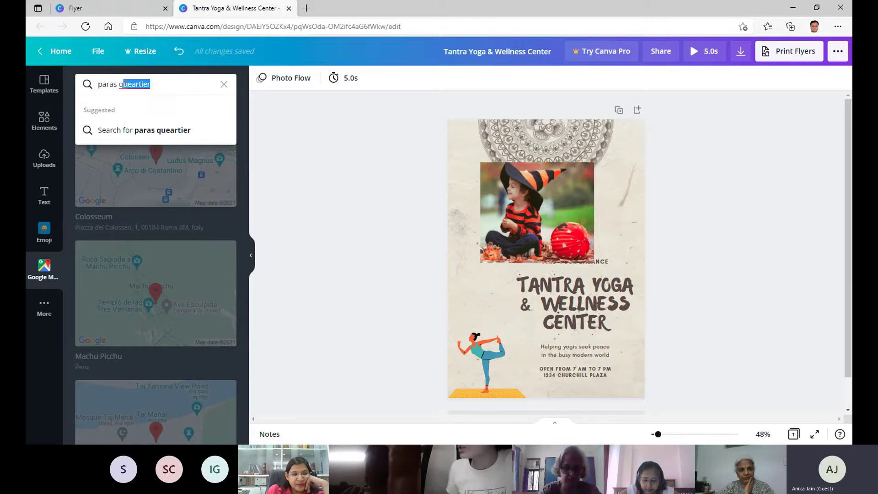
{"action": "key", "text": "BackSpace"}
{"action": "key", "text": "BackSpace"}
{"action": "type", "text": "tra"}
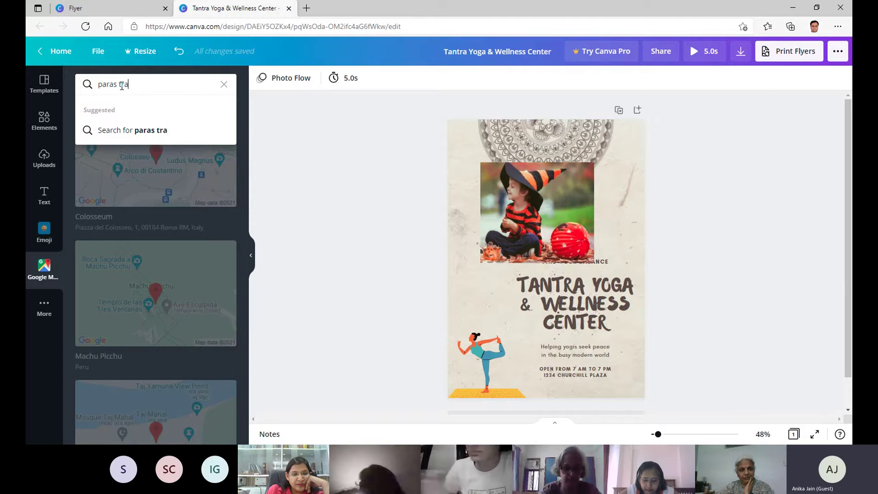
{"action": "type", "text": "de"}
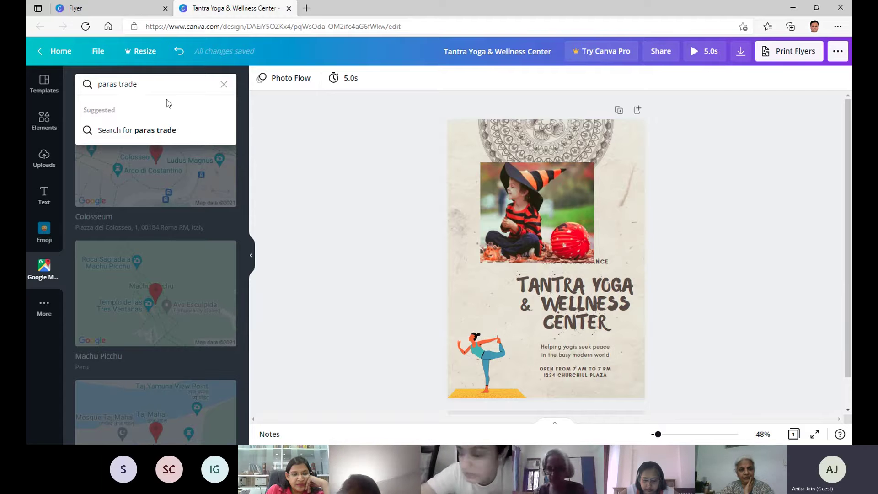
{"action": "type", "text": " s"}
{"action": "type", "text": "enter"}
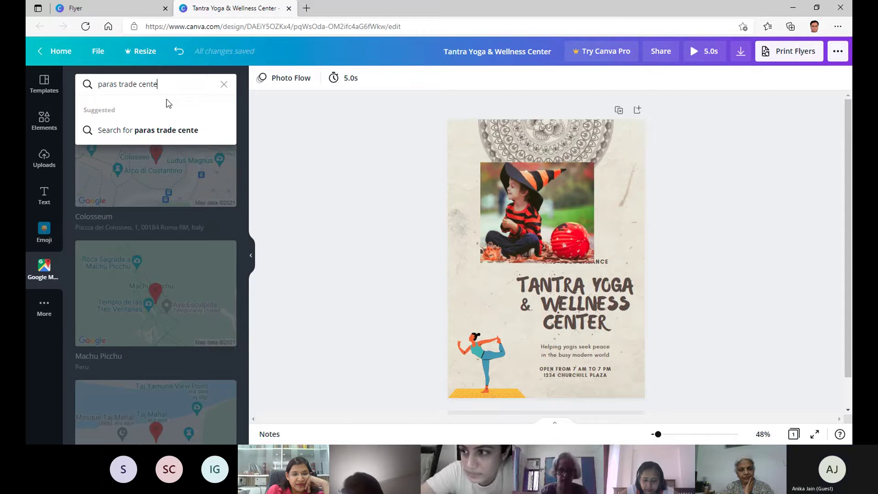
{"action": "key", "text": "Return"}
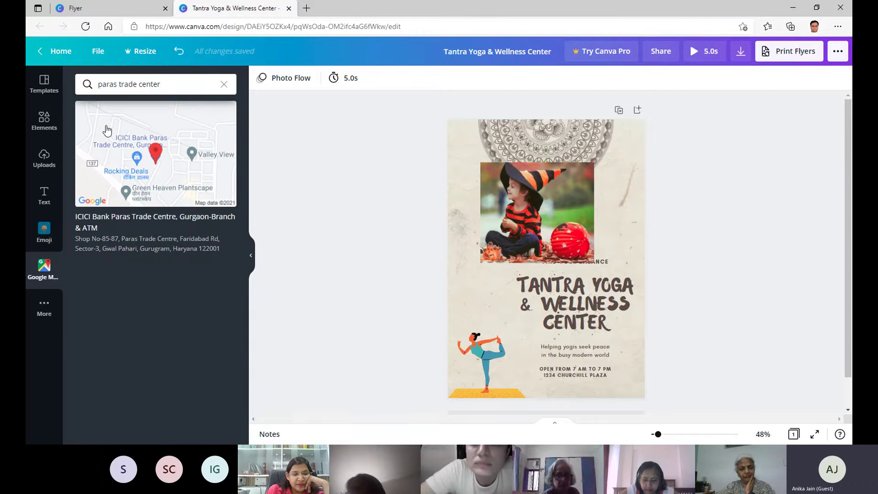
Add the Paras Trade Centre map to the flyer's lower left, then open the Text panel.
{"action": "left_click", "coordinate": [141, 128]}
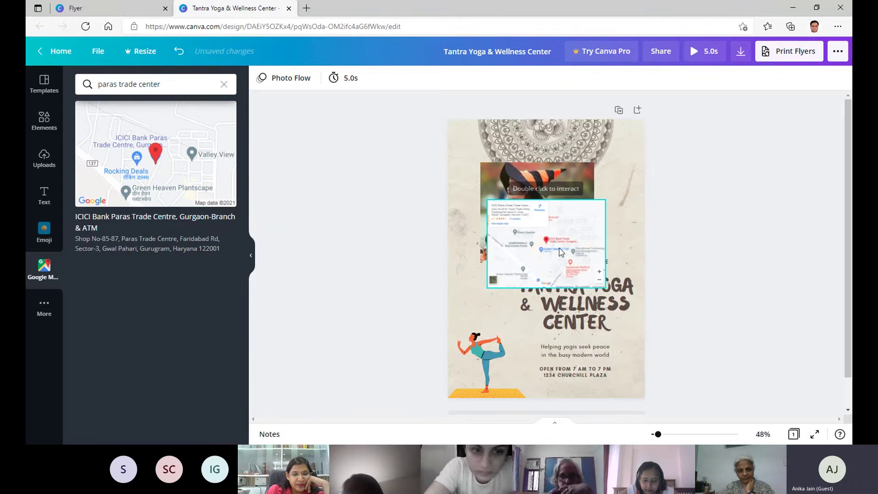
{"action": "left_click_drag", "start_coordinate": [560, 256], "coordinate": [524, 341]}
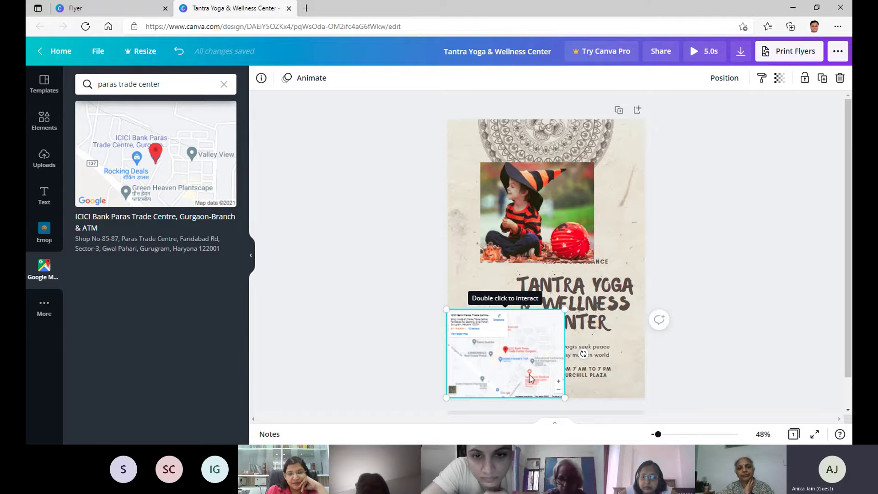
{"action": "left_click_drag", "start_coordinate": [509, 347], "coordinate": [509, 352]}
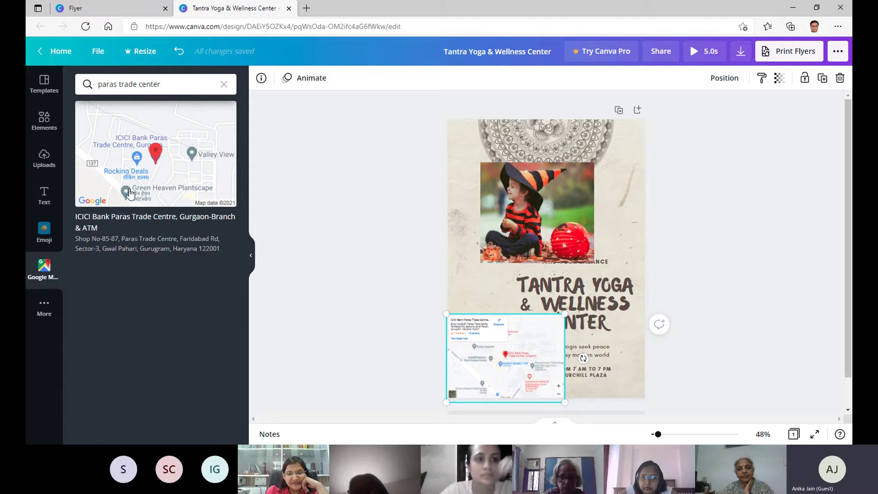
{"action": "left_click", "coordinate": [43, 197]}
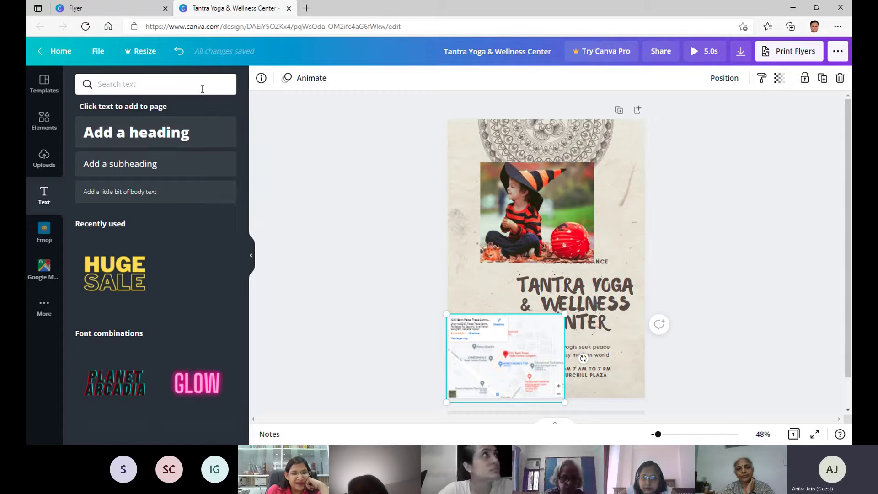
{"action": "scroll", "coordinate": [205, 128], "scroll_direction": "down", "scroll_amount": 1}
{"action": "scroll", "coordinate": [172, 155], "scroll_direction": "down", "scroll_amount": 2}
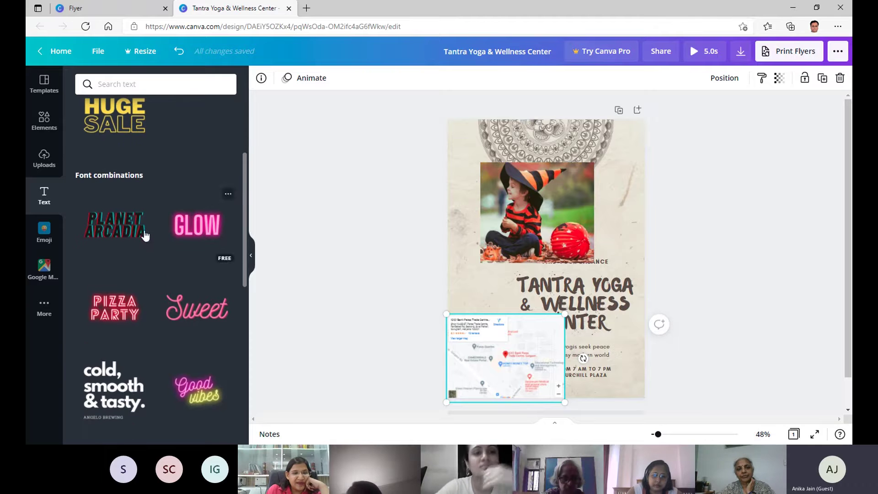
{"action": "scroll", "coordinate": [130, 226], "scroll_direction": "down", "scroll_amount": 2}
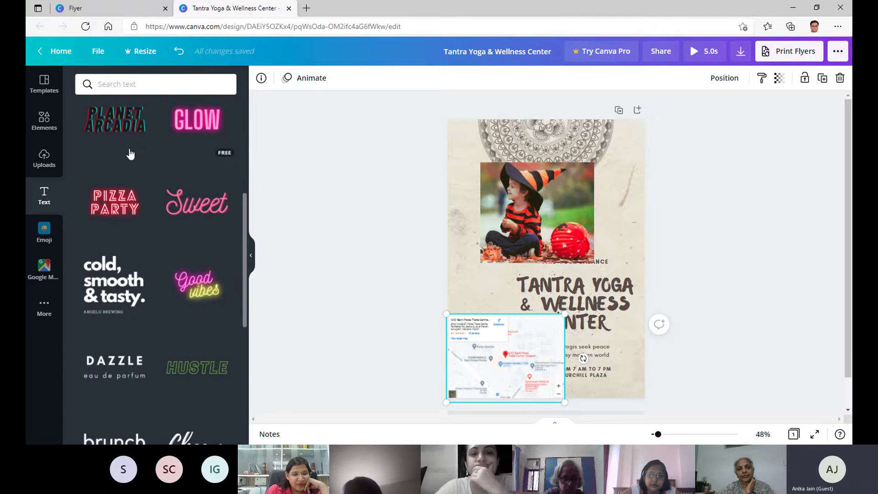
{"action": "scroll", "coordinate": [192, 239], "scroll_direction": "down", "scroll_amount": 1}
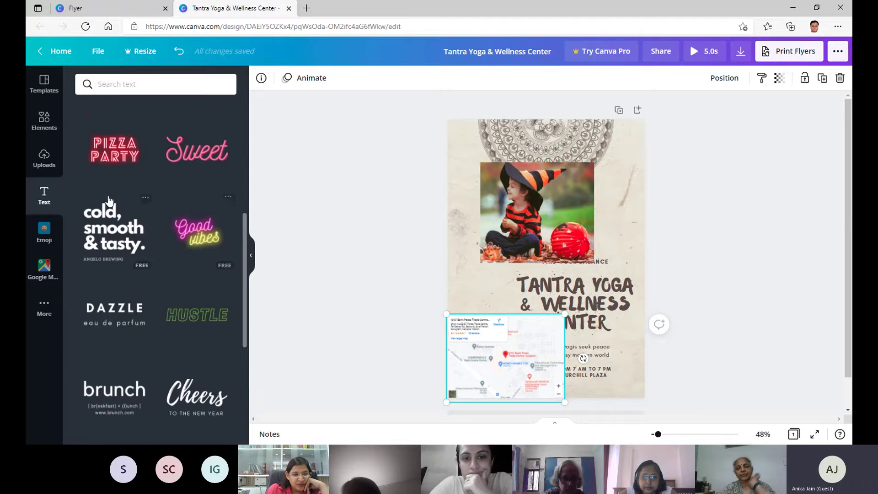
{"action": "scroll", "coordinate": [192, 239], "scroll_direction": "down", "scroll_amount": 3}
{"action": "scroll", "coordinate": [157, 252], "scroll_direction": "down", "scroll_amount": 3}
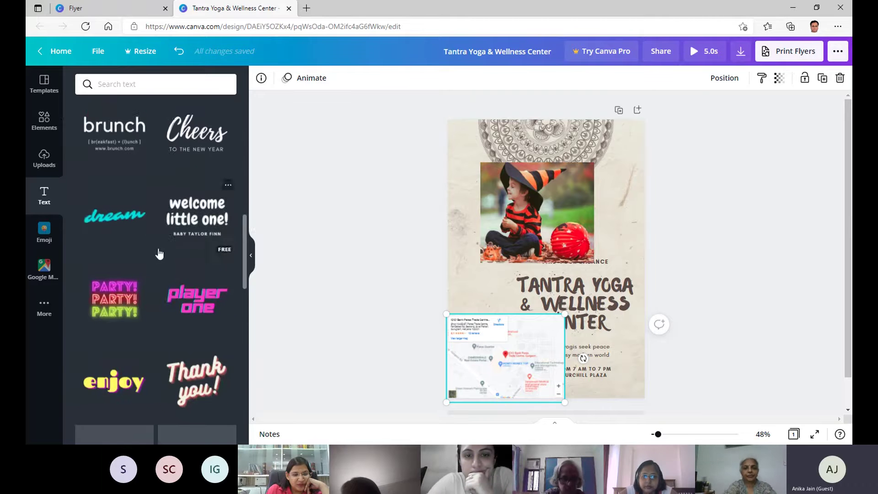
{"action": "scroll", "coordinate": [168, 235], "scroll_direction": "down", "scroll_amount": 3}
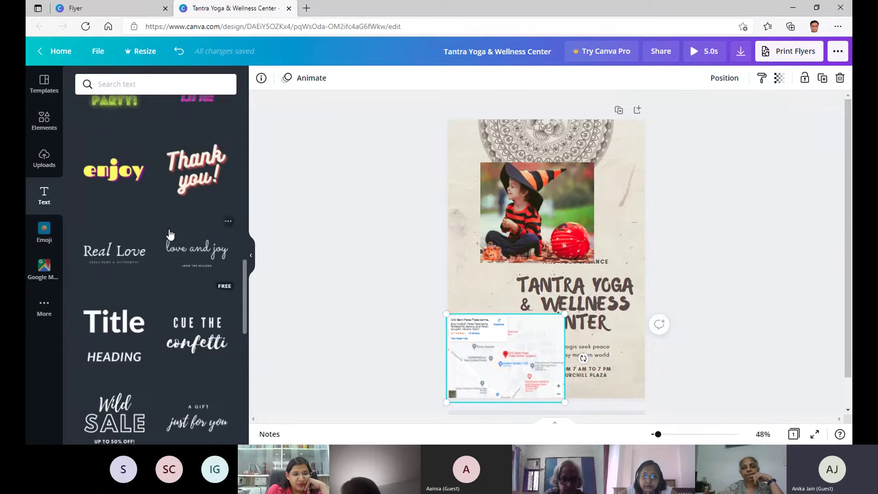
{"action": "scroll", "coordinate": [160, 196], "scroll_direction": "down", "scroll_amount": 4}
{"action": "scroll", "coordinate": [170, 196], "scroll_direction": "up", "scroll_amount": 15}
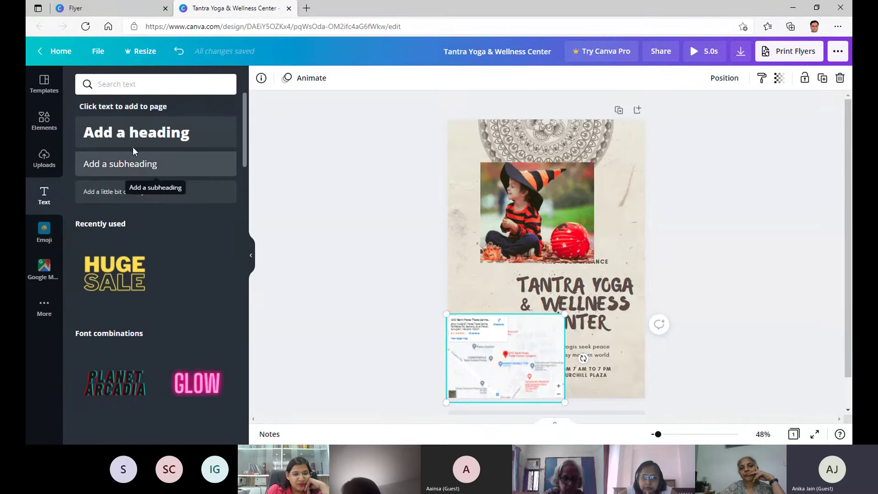
Add a new heading box and move the child photo to the flyer's top-left corner.
{"action": "left_click", "coordinate": [133, 145]}
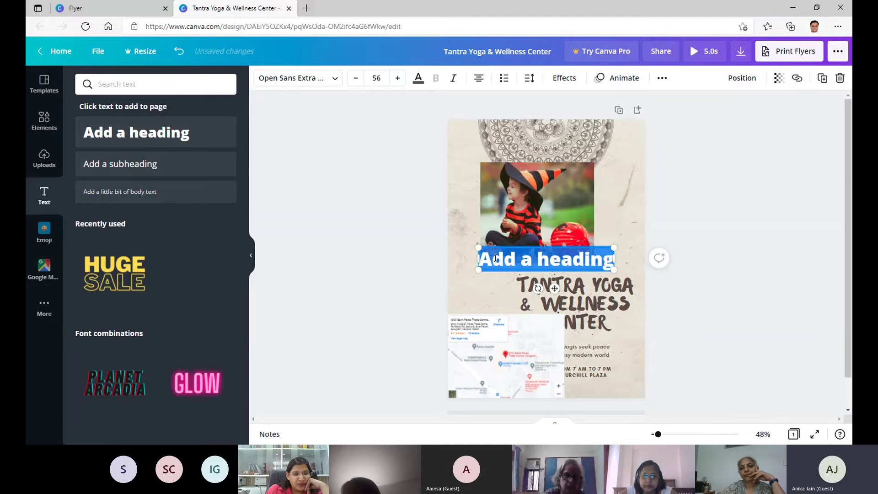
{"action": "key", "text": "BackSpace"}
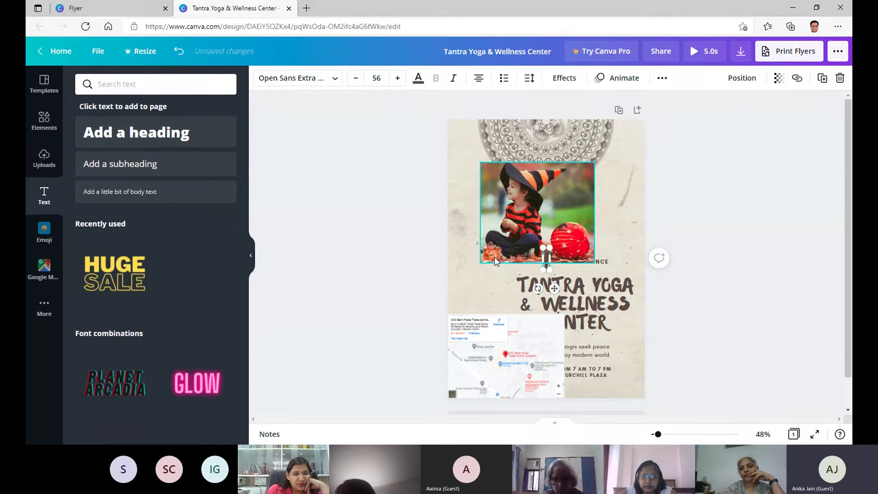
{"action": "left_click_drag", "start_coordinate": [491, 180], "coordinate": [457, 124]}
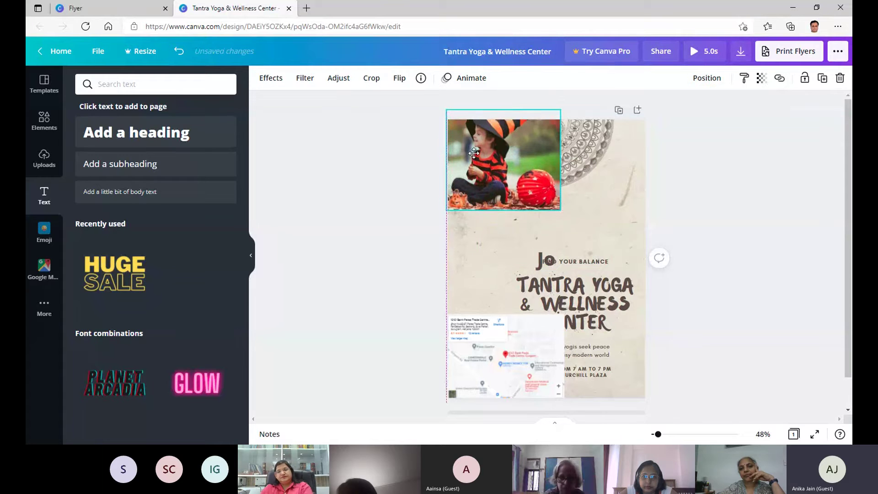
{"action": "left_click_drag", "start_coordinate": [566, 263], "coordinate": [563, 229]}
Delete the old title, FIND YOUR BALANCE, caption and hours texts, restoring the background texture.
{"action": "left_click", "coordinate": [574, 291]}
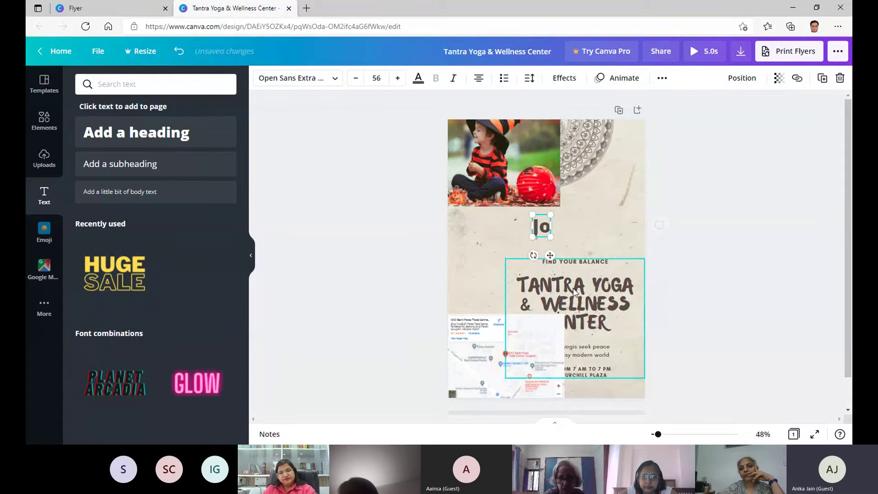
{"action": "key", "text": "BackSpace"}
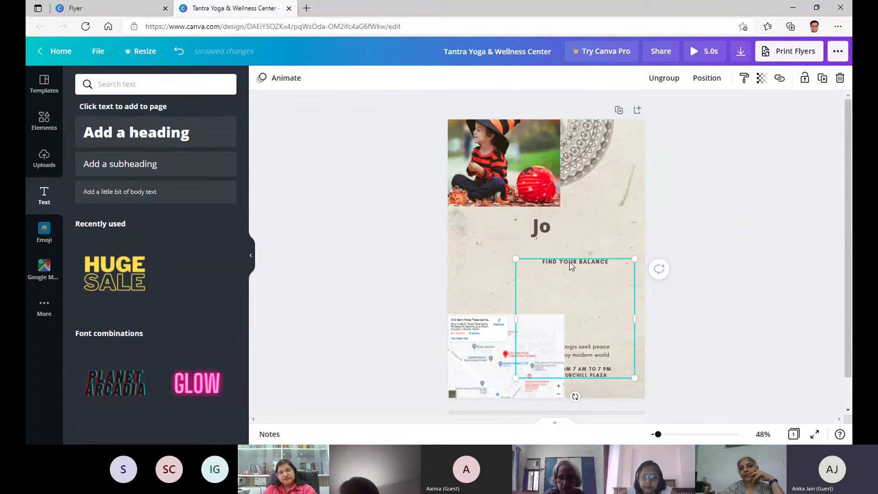
{"action": "left_click", "coordinate": [572, 264]}
{"action": "key", "text": "Delete"}
{"action": "left_click", "coordinate": [604, 347]}
{"action": "key", "text": "Delete"}
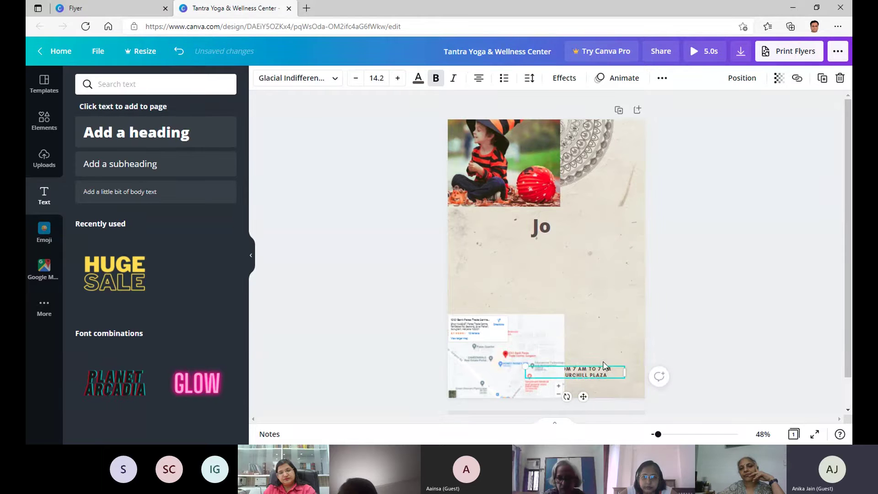
{"action": "left_click", "coordinate": [536, 239]}
{"action": "key", "text": "Delete"}
{"action": "left_click", "coordinate": [535, 236]}
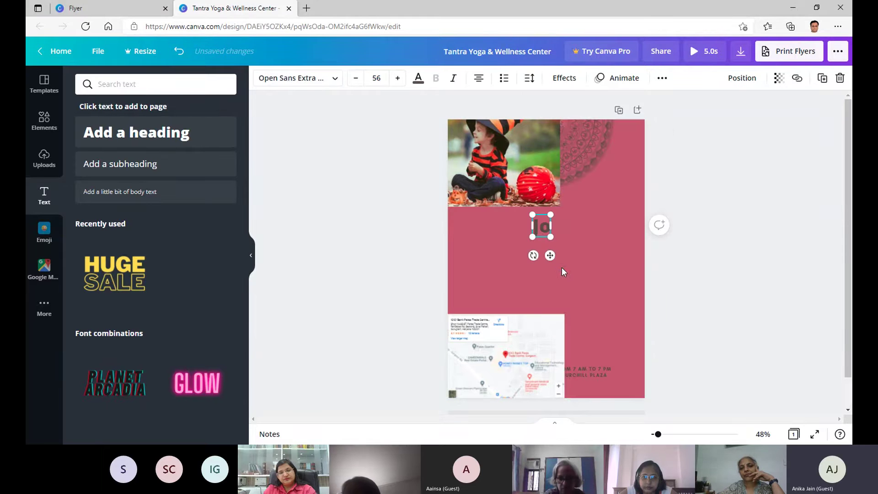
{"action": "left_click", "coordinate": [185, 55]}
{"action": "left_click", "coordinate": [595, 370]}
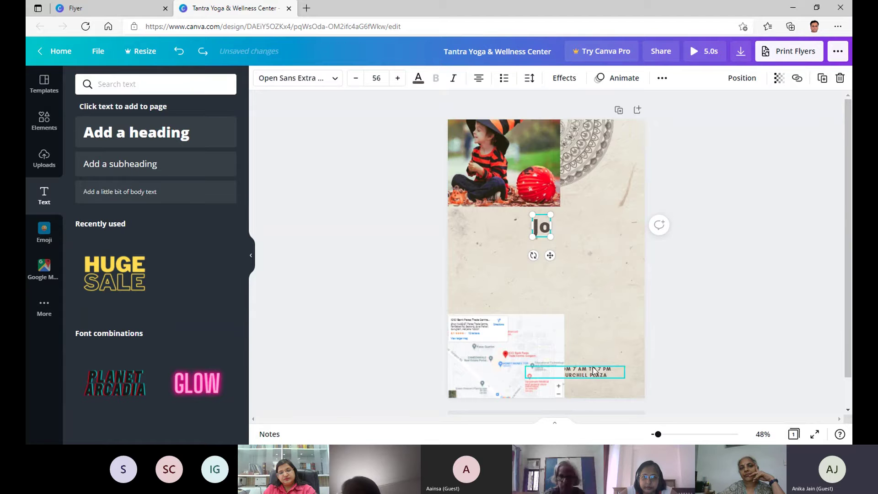
{"action": "key", "text": "Delete"}
Complete the new heading text as 'Join Yoga Class'.
{"action": "left_click", "coordinate": [542, 227]}
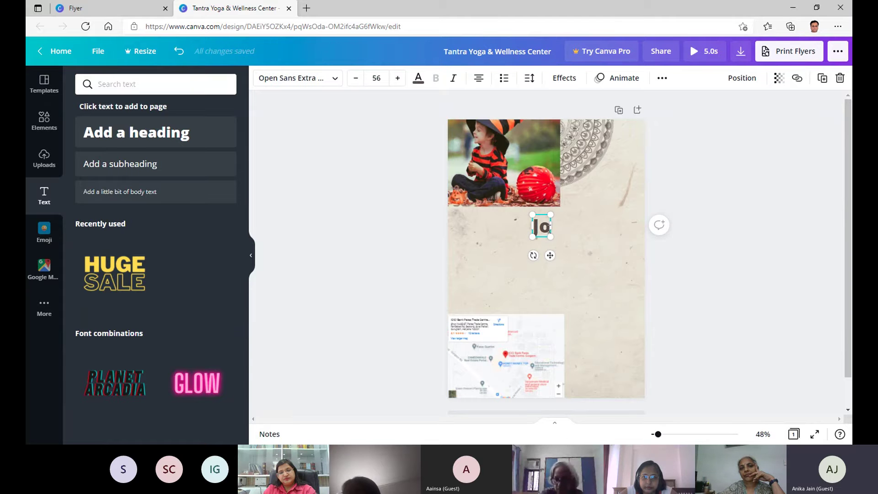
{"action": "type", "text": "in Y"}
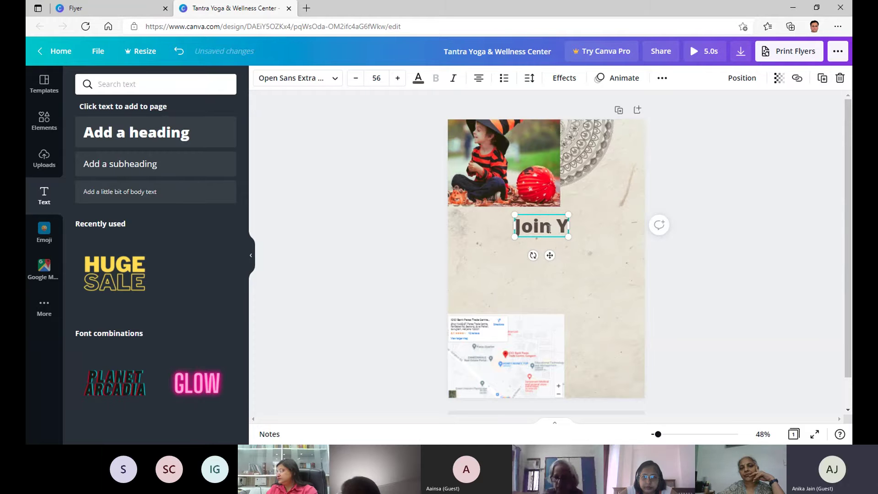
{"action": "type", "text": "oga Class"}
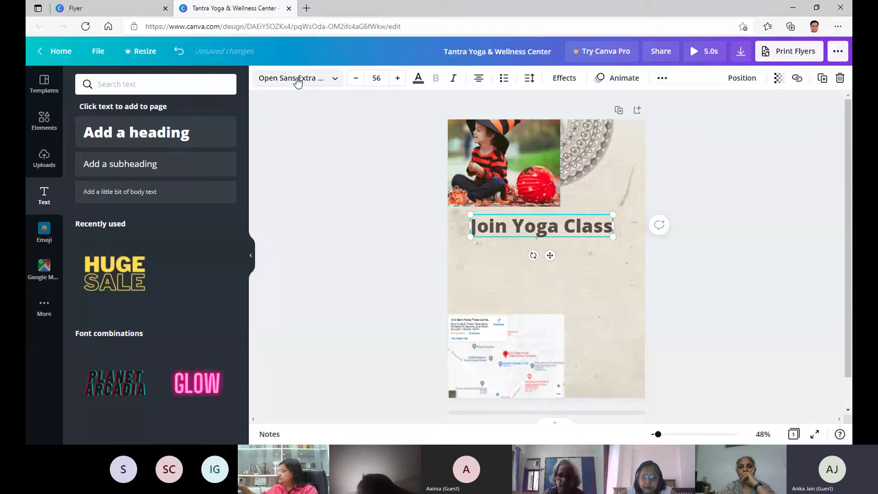
{"action": "left_click", "coordinate": [326, 81]}
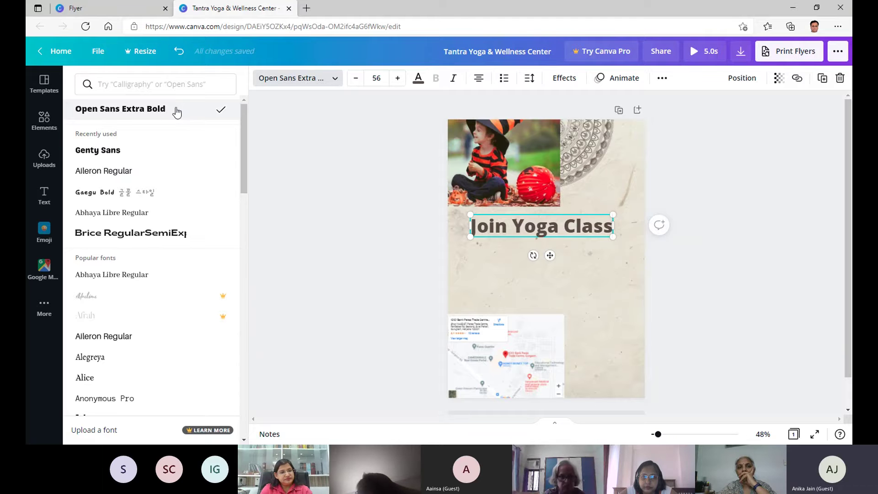
Try Borsok on the 'Join Yoga Class' heading, then settle on the Brake font.
{"action": "scroll", "coordinate": [185, 165], "scroll_direction": "down", "scroll_amount": 1}
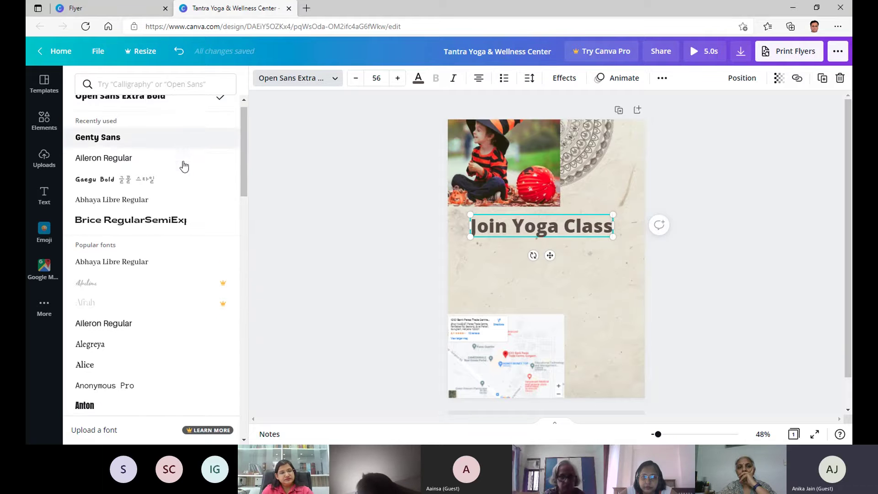
{"action": "scroll", "coordinate": [185, 166], "scroll_direction": "down", "scroll_amount": 6}
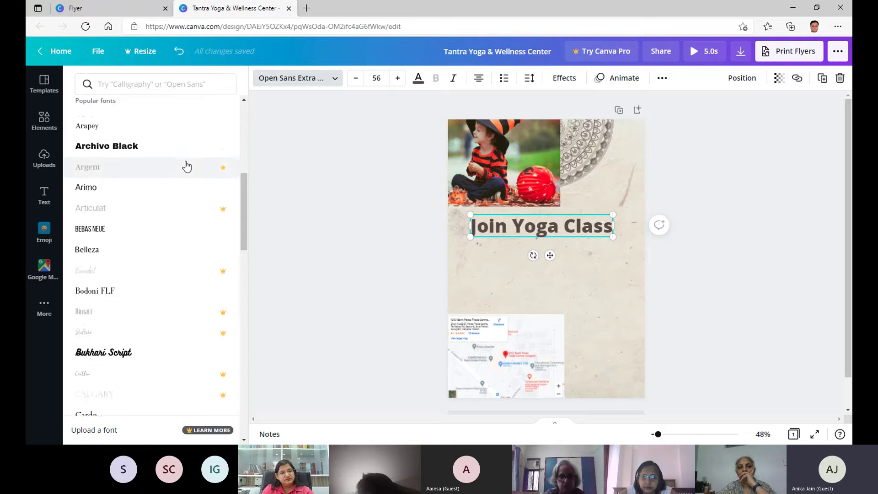
{"action": "scroll", "coordinate": [187, 166], "scroll_direction": "down", "scroll_amount": 10}
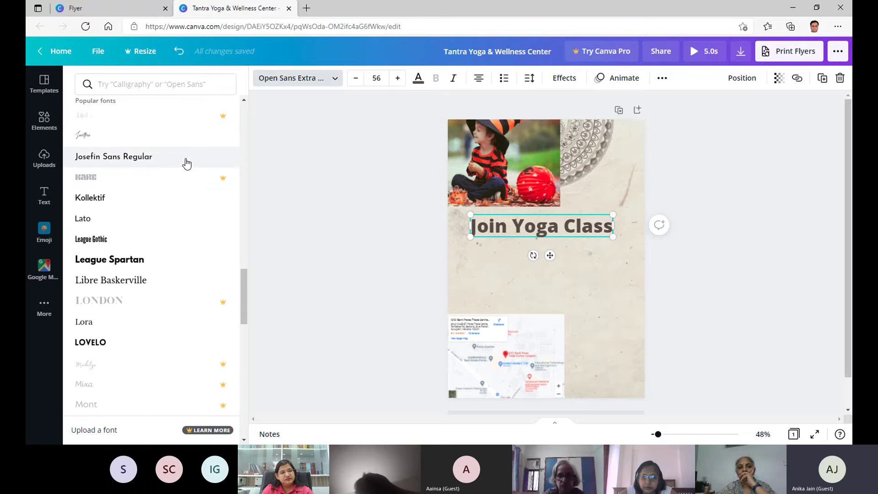
{"action": "scroll", "coordinate": [187, 163], "scroll_direction": "down", "scroll_amount": 12}
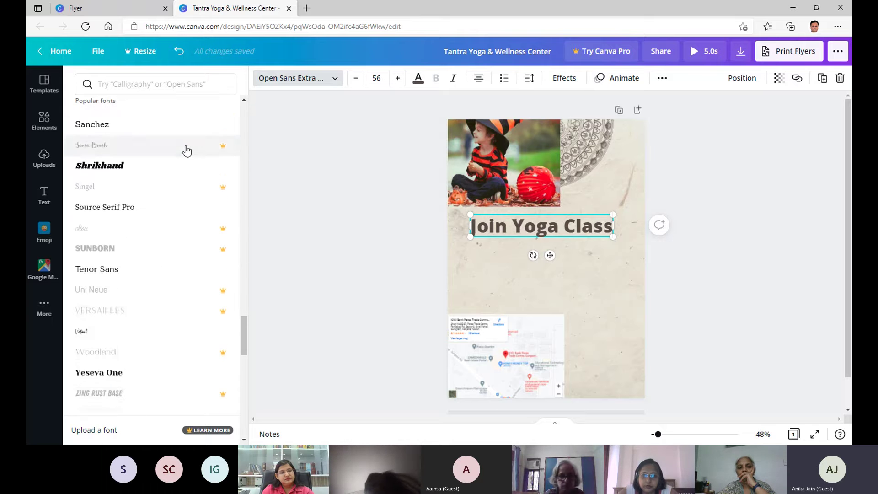
{"action": "scroll", "coordinate": [187, 151], "scroll_direction": "down", "scroll_amount": 8}
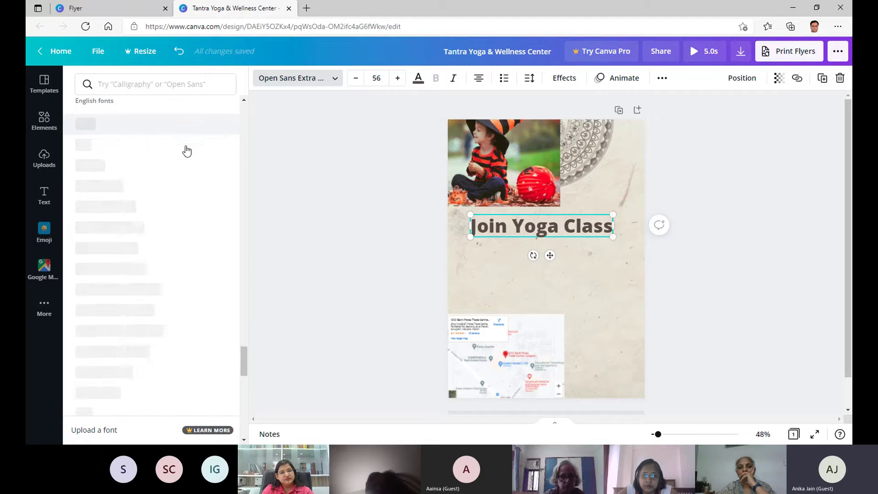
{"action": "scroll", "coordinate": [187, 151], "scroll_direction": "down", "scroll_amount": 6}
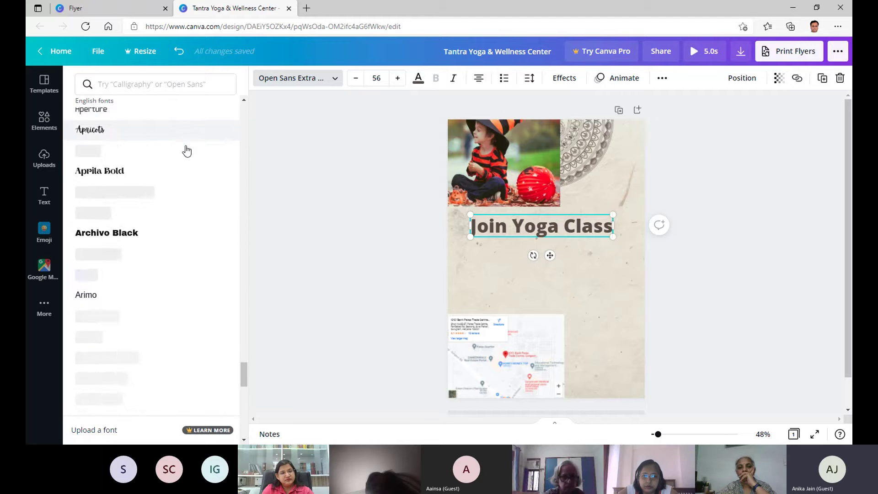
{"action": "scroll", "coordinate": [186, 151], "scroll_direction": "down", "scroll_amount": 10}
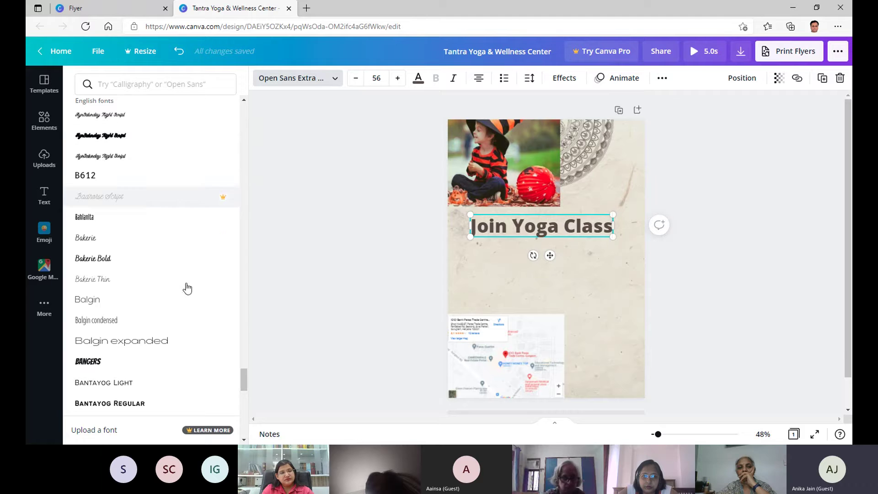
{"action": "scroll", "coordinate": [153, 191], "scroll_direction": "down", "scroll_amount": 8}
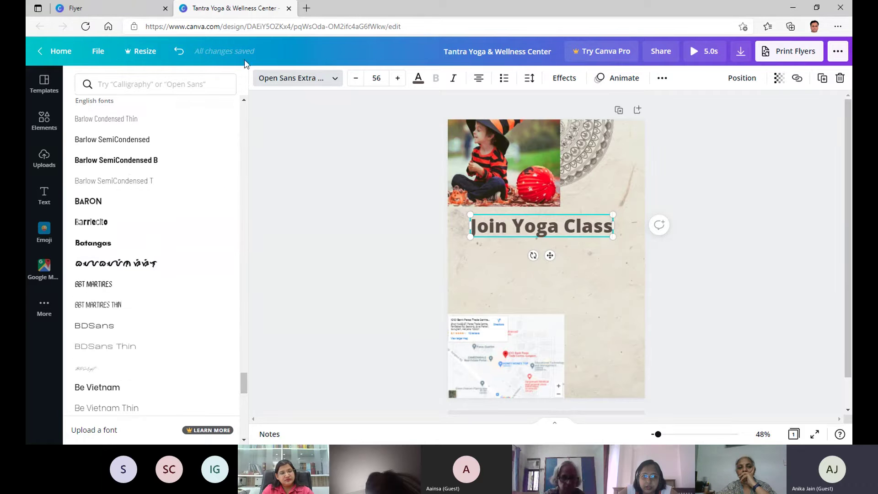
{"action": "scroll", "coordinate": [141, 190], "scroll_direction": "down", "scroll_amount": 10}
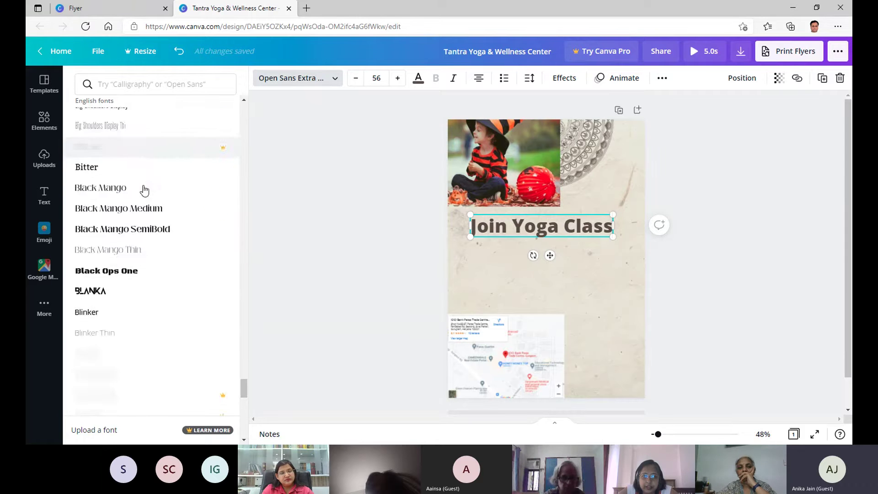
{"action": "left_click", "coordinate": [118, 183]}
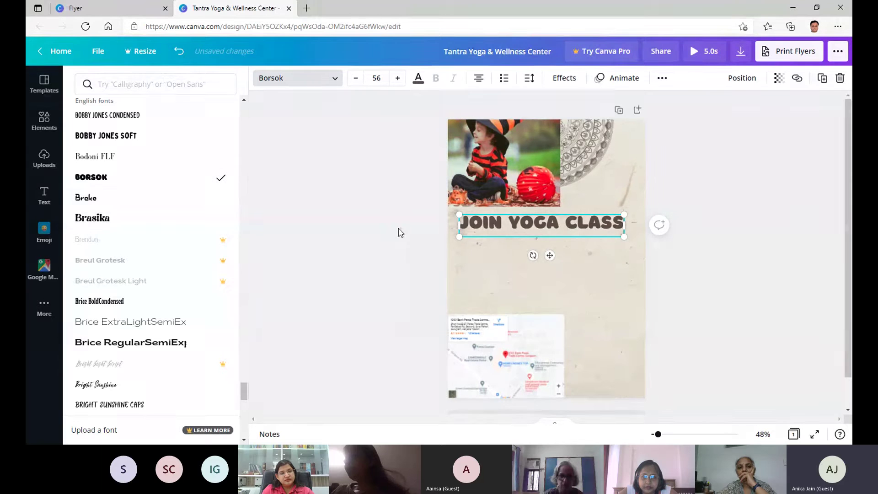
{"action": "left_click", "coordinate": [148, 197]}
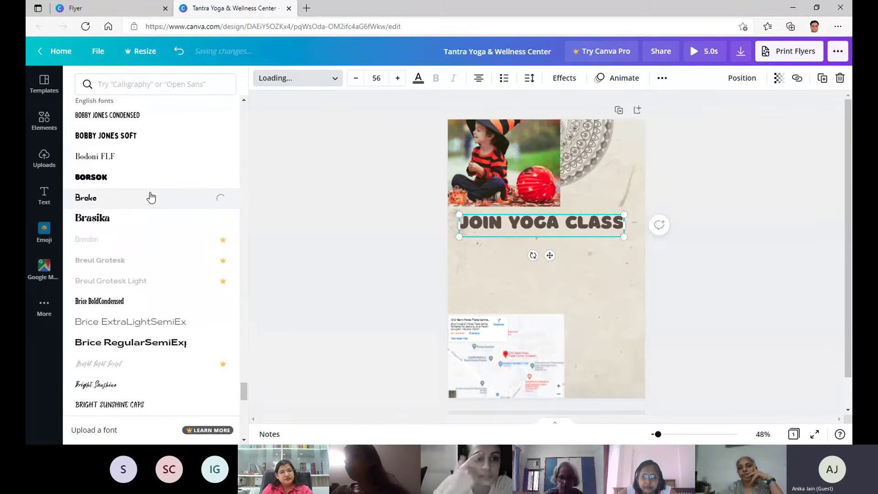
{"action": "scroll", "coordinate": [150, 158], "scroll_direction": "down", "scroll_amount": 2}
{"action": "scroll", "coordinate": [150, 159], "scroll_direction": "down", "scroll_amount": 2}
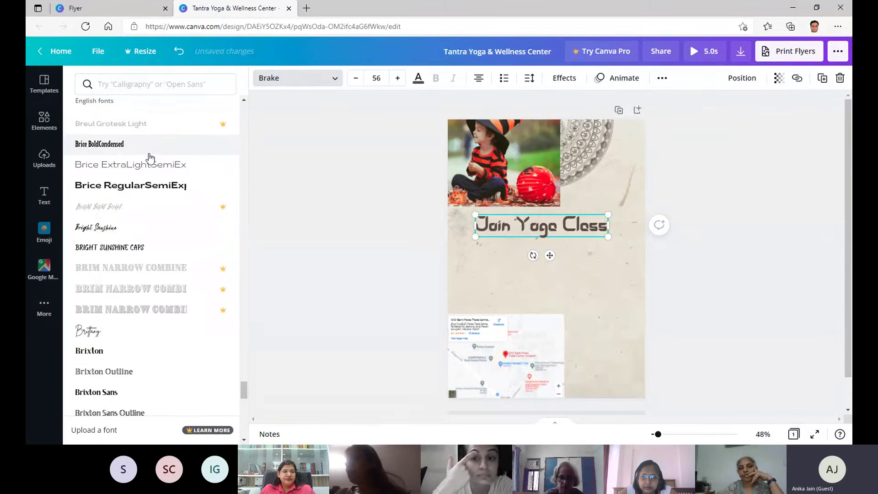
{"action": "left_click", "coordinate": [446, 171]}
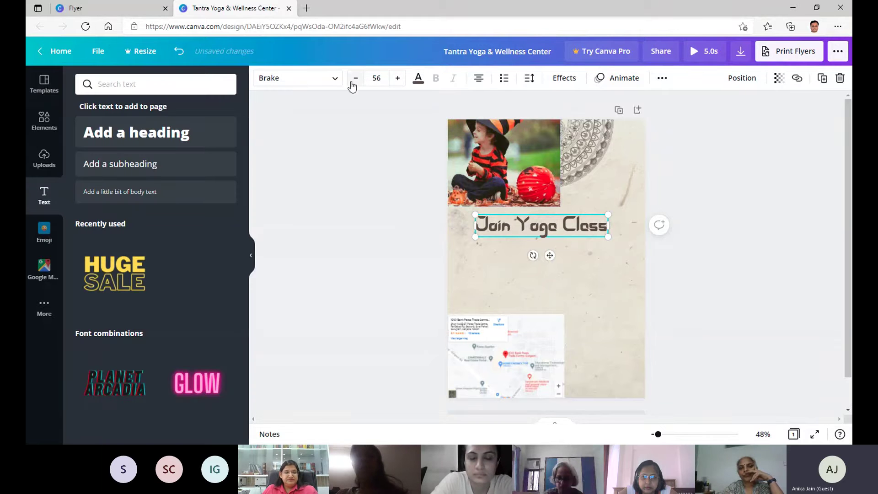
Enlarge the heading's font size step by step, then to 70 and finally 100.
{"action": "left_click", "coordinate": [398, 82]}
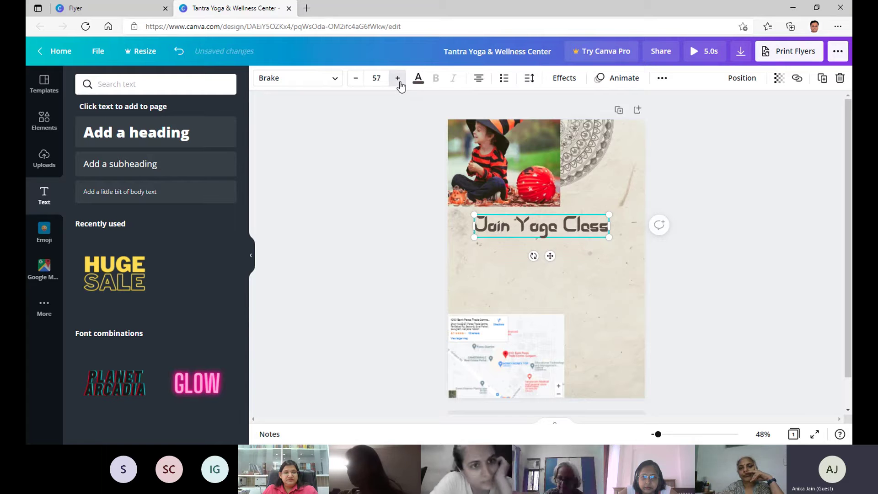
{"action": "left_click", "coordinate": [399, 81]}
{"action": "left_click", "coordinate": [399, 81]}
{"action": "left_click", "coordinate": [399, 81]}
{"action": "left_click", "coordinate": [399, 81]}
{"action": "left_click", "coordinate": [399, 81]}
{"action": "left_click", "coordinate": [399, 82]}
{"action": "left_click", "coordinate": [399, 82]}
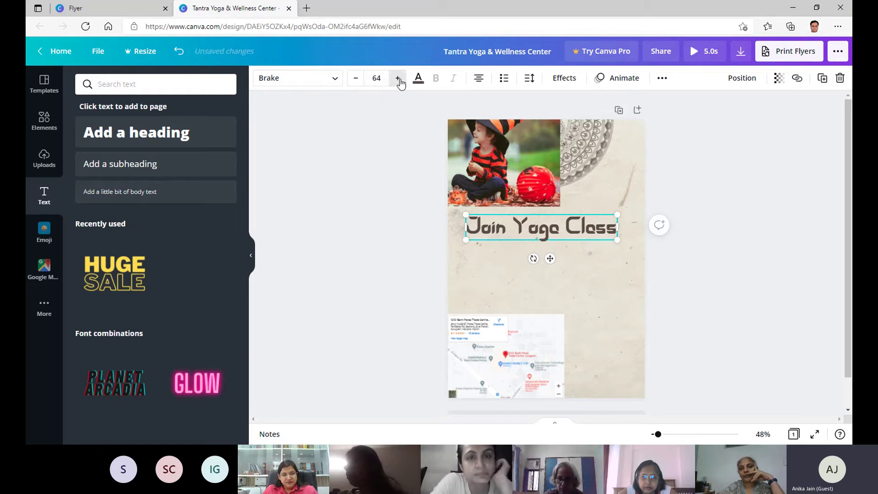
{"action": "left_click", "coordinate": [398, 79]}
{"action": "left_click", "coordinate": [398, 80]}
{"action": "left_click", "coordinate": [383, 79]}
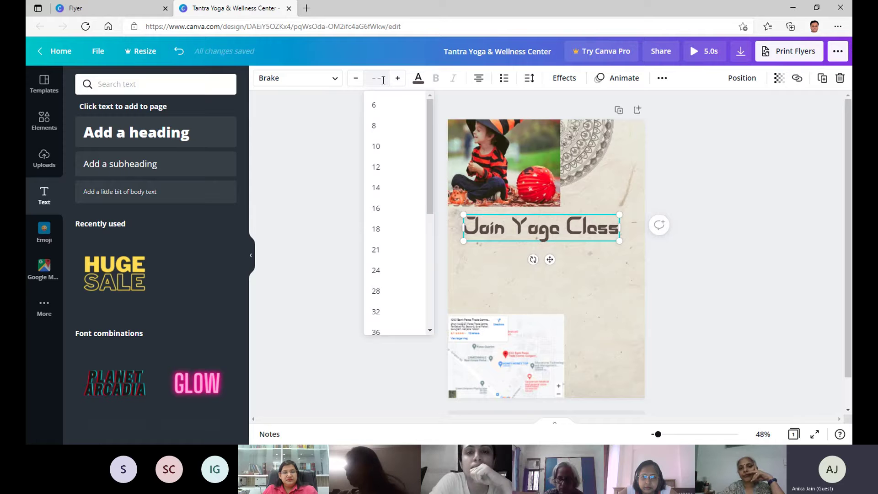
{"action": "key", "text": "Return"}
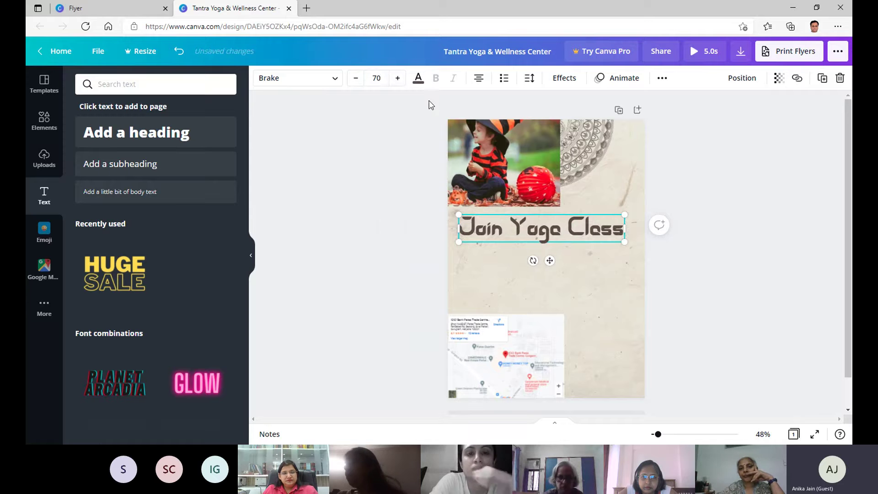
{"action": "left_click", "coordinate": [384, 78]}
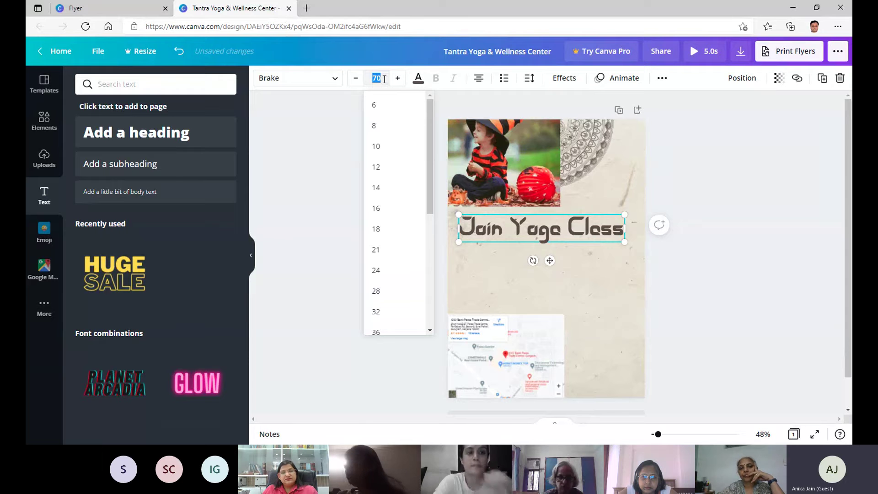
{"action": "key", "text": "Return"}
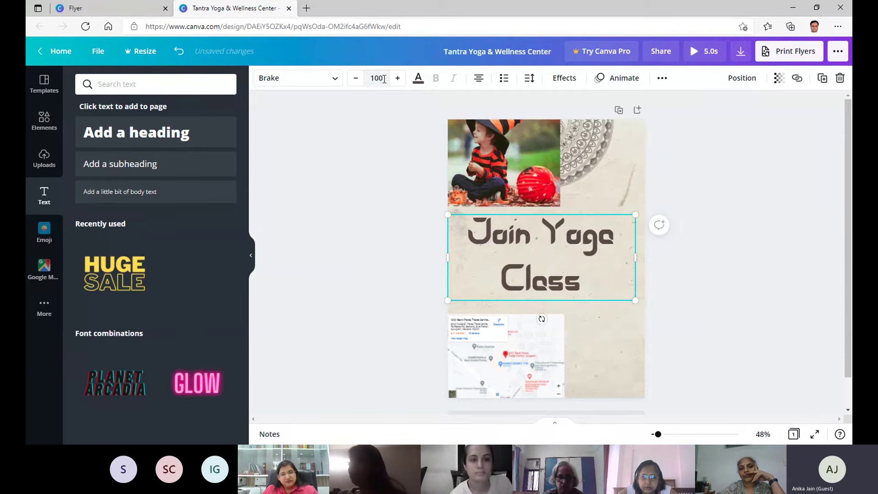
Try blue, grey, white, purple and pink text colour swatches on the heading.
{"action": "left_click", "coordinate": [416, 81]}
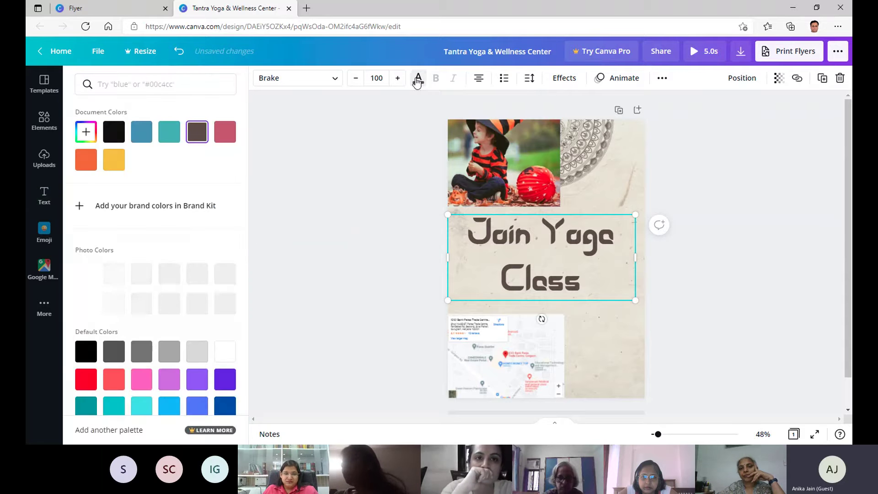
{"action": "left_click", "coordinate": [142, 135]}
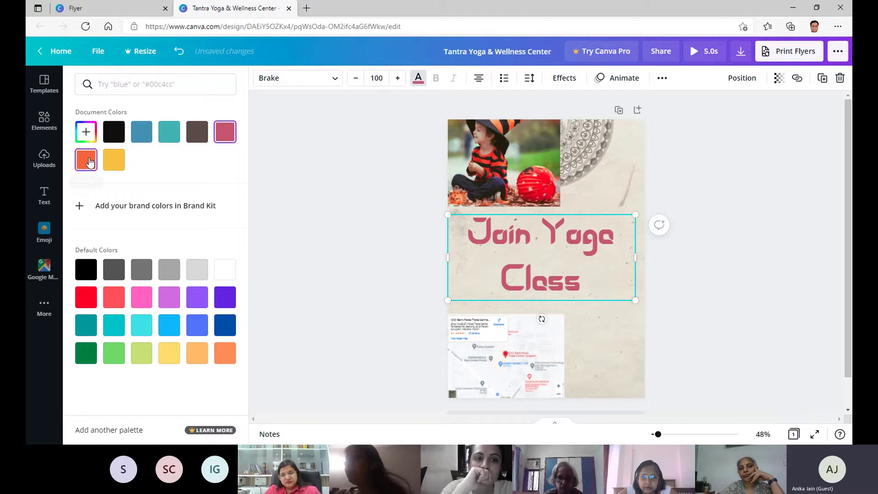
{"action": "left_click", "coordinate": [114, 269]}
{"action": "left_click", "coordinate": [141, 269]}
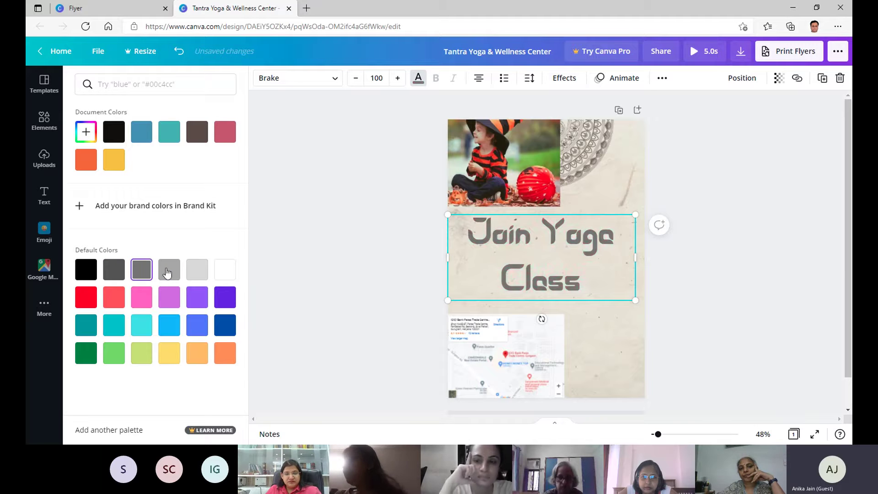
{"action": "left_click", "coordinate": [170, 269]}
{"action": "left_click", "coordinate": [197, 269]}
{"action": "left_click", "coordinate": [223, 275]}
{"action": "left_click", "coordinate": [224, 298]}
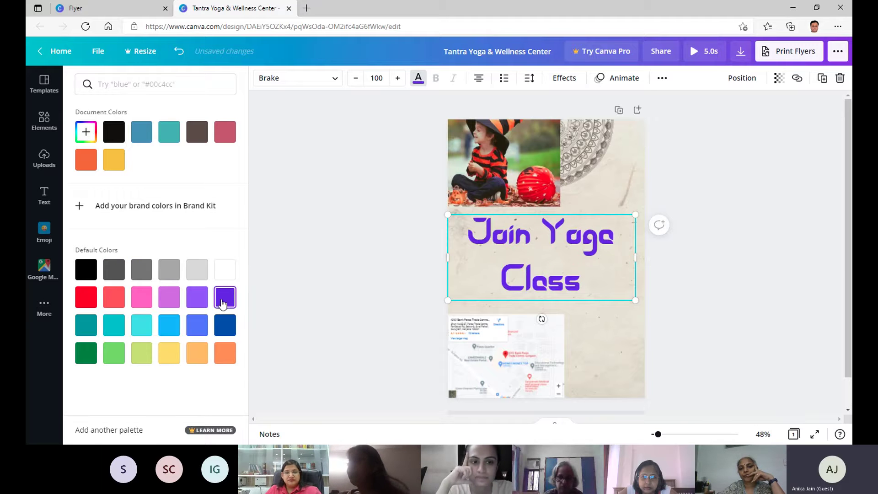
{"action": "left_click", "coordinate": [142, 298]}
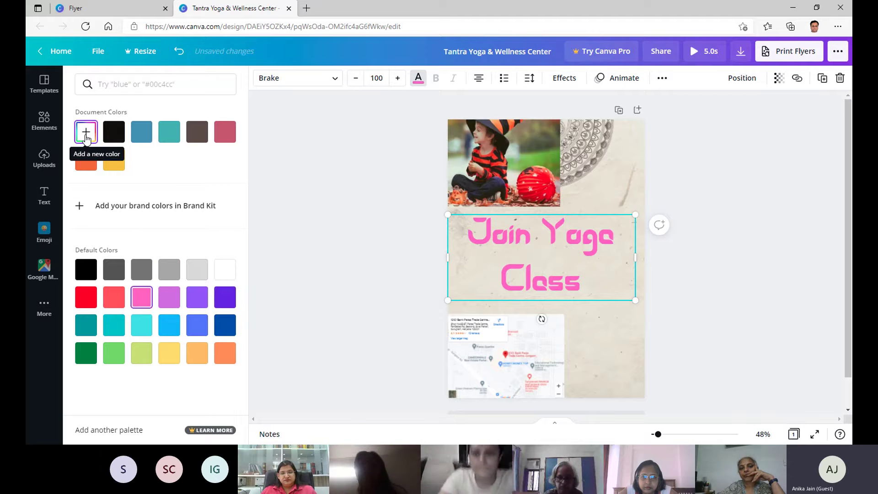
Create a custom deep blue #28349F and apply it to the heading.
{"action": "left_click", "coordinate": [89, 136]}
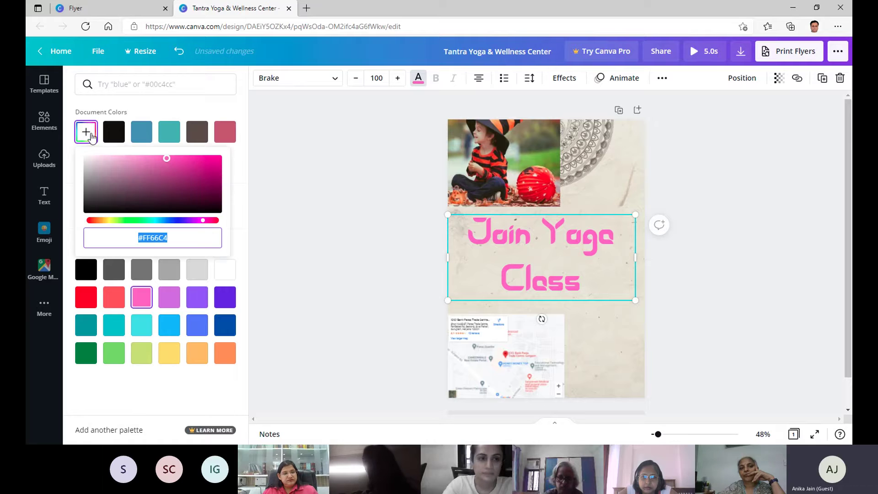
{"action": "left_click_drag", "start_coordinate": [166, 157], "coordinate": [130, 199]}
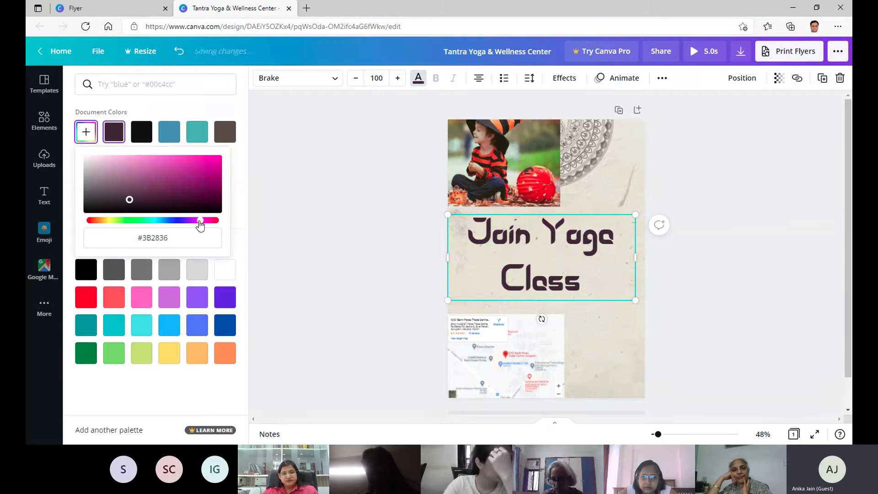
{"action": "left_click_drag", "start_coordinate": [200, 225], "coordinate": [172, 224]}
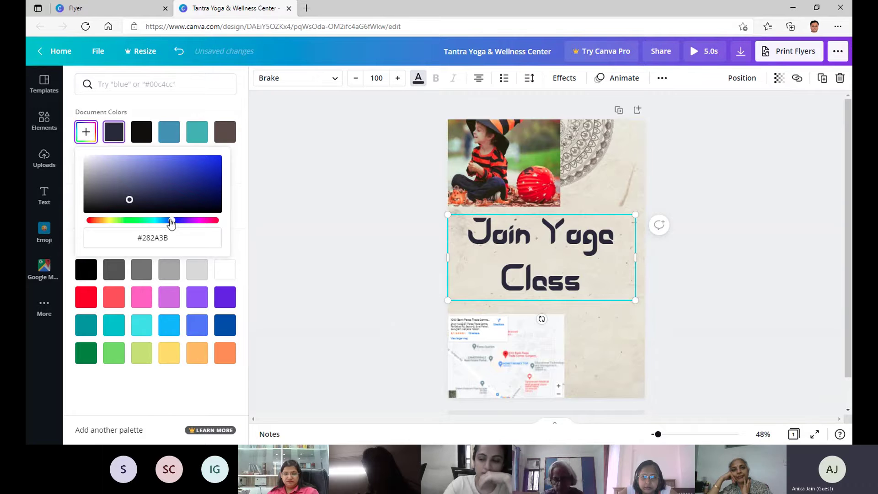
{"action": "left_click_drag", "start_coordinate": [129, 199], "coordinate": [186, 176]}
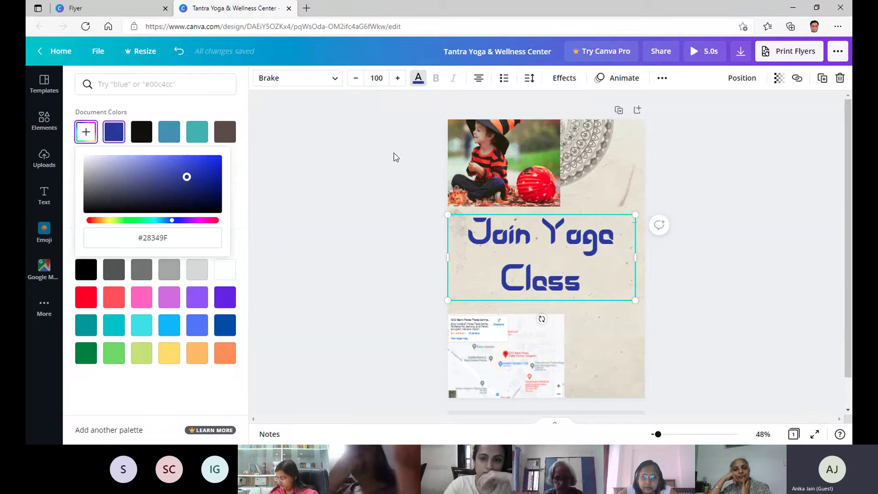
{"action": "left_click", "coordinate": [394, 153]}
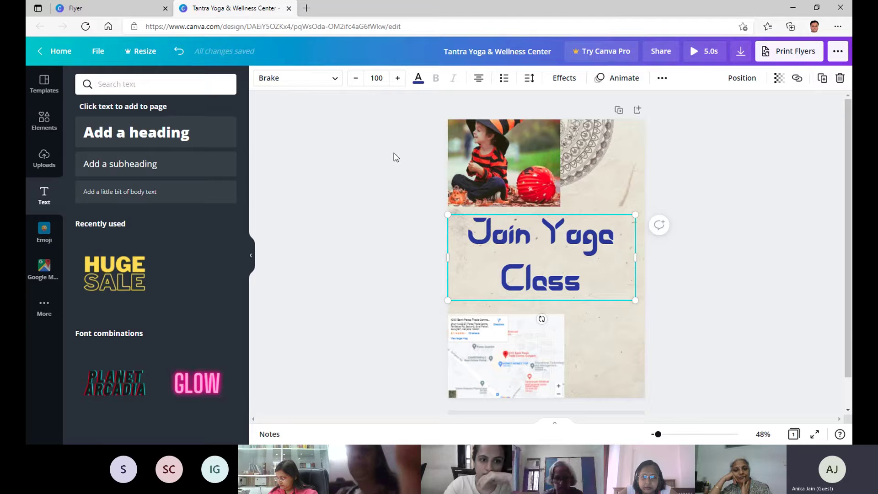
Briefly browse the fonts, then right-align the heading after trying left and justify.
{"action": "left_click", "coordinate": [339, 81]}
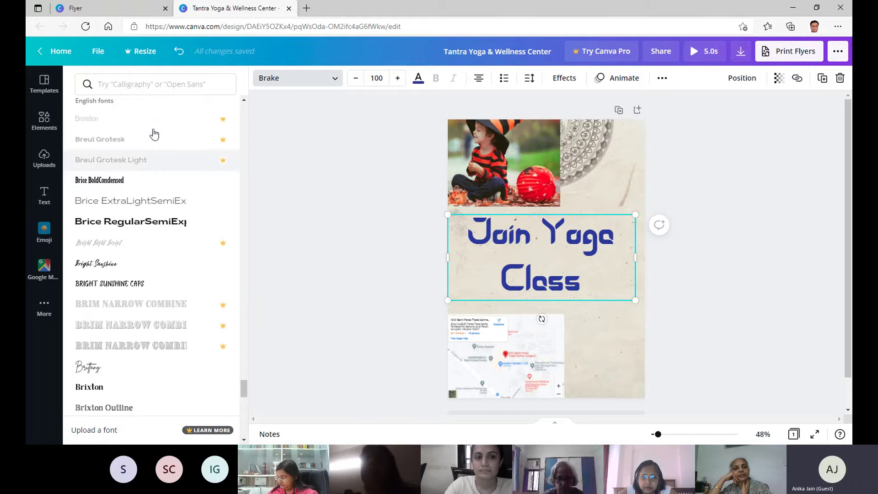
{"action": "scroll", "coordinate": [154, 134], "scroll_direction": "up", "scroll_amount": 1}
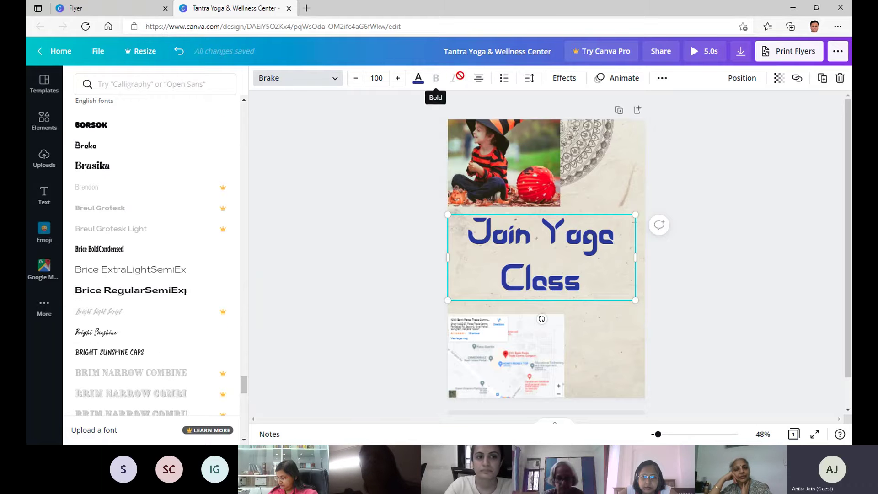
{"action": "scroll", "coordinate": [107, 179], "scroll_direction": "up", "scroll_amount": 3}
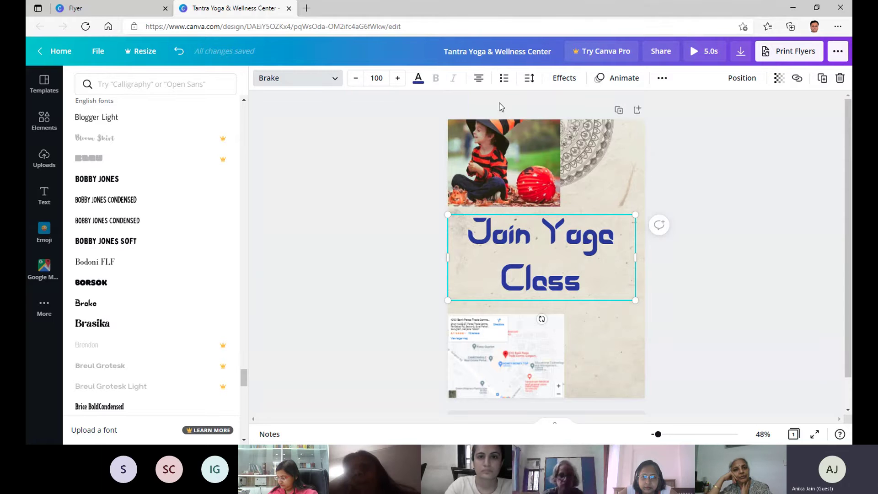
{"action": "left_click", "coordinate": [480, 83]}
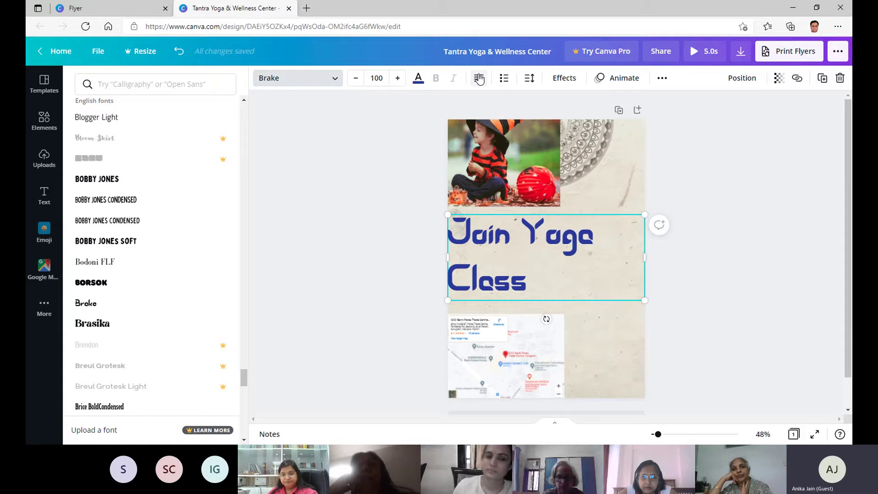
{"action": "left_click", "coordinate": [479, 79]}
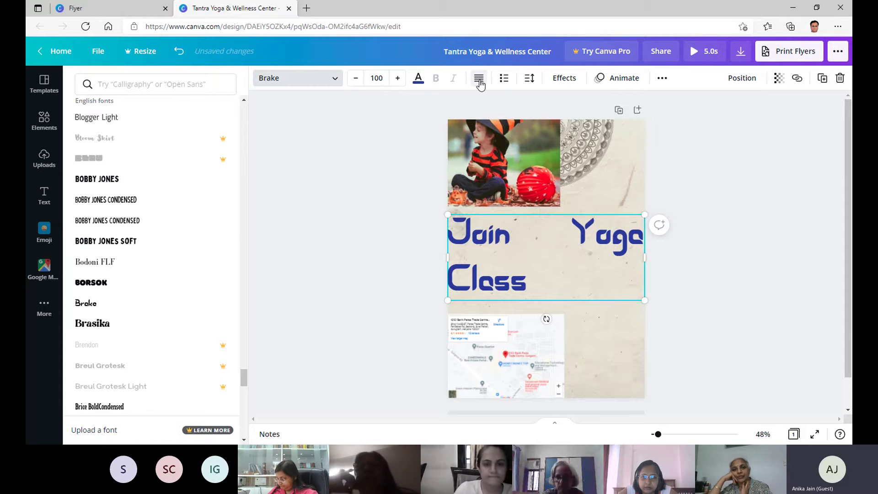
{"action": "left_click", "coordinate": [479, 78]}
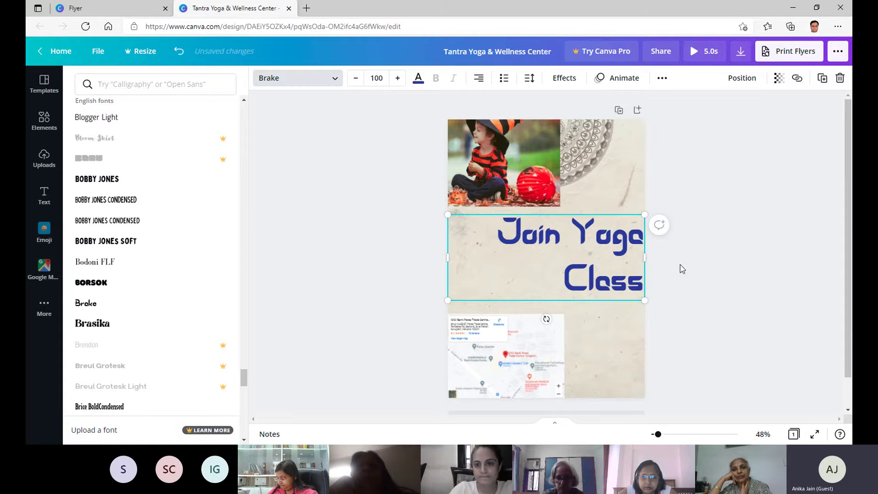
Adjust the heading's letter spacing and tighten its line spacing from 1.4 to 1.02.
{"action": "left_click", "coordinate": [529, 79]}
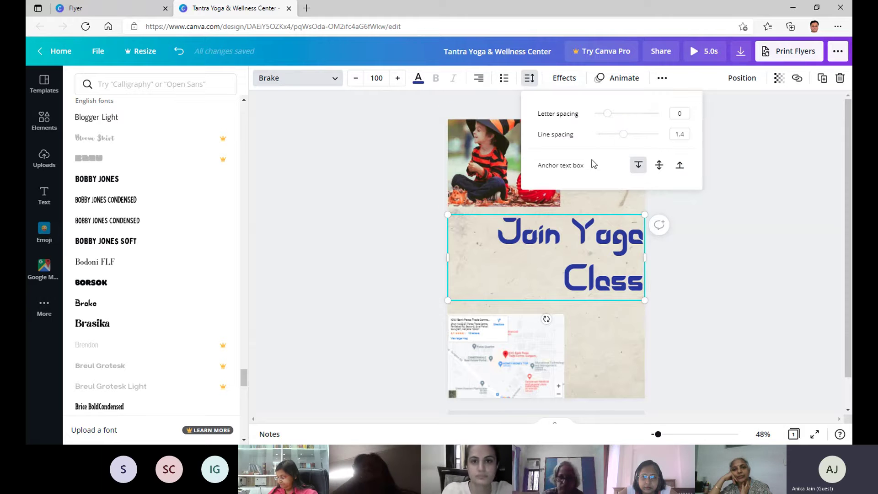
{"action": "left_click_drag", "start_coordinate": [607, 114], "coordinate": [633, 113]}
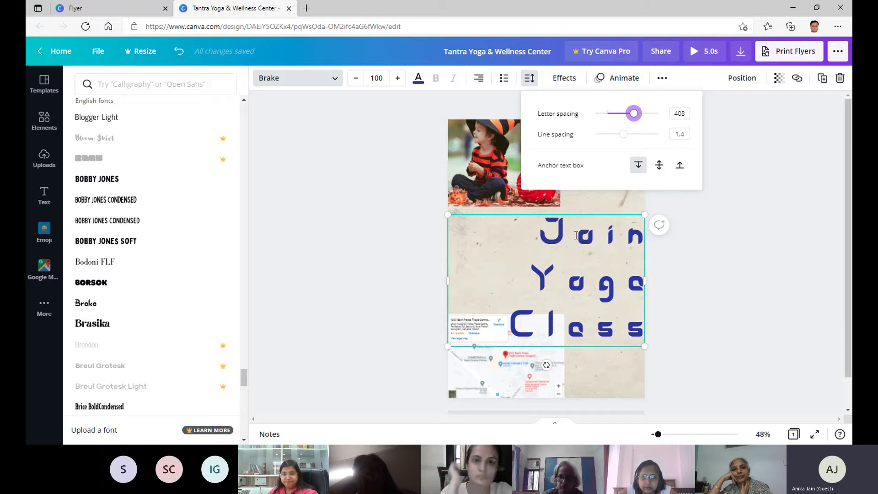
{"action": "left_click_drag", "start_coordinate": [635, 118], "coordinate": [609, 115]}
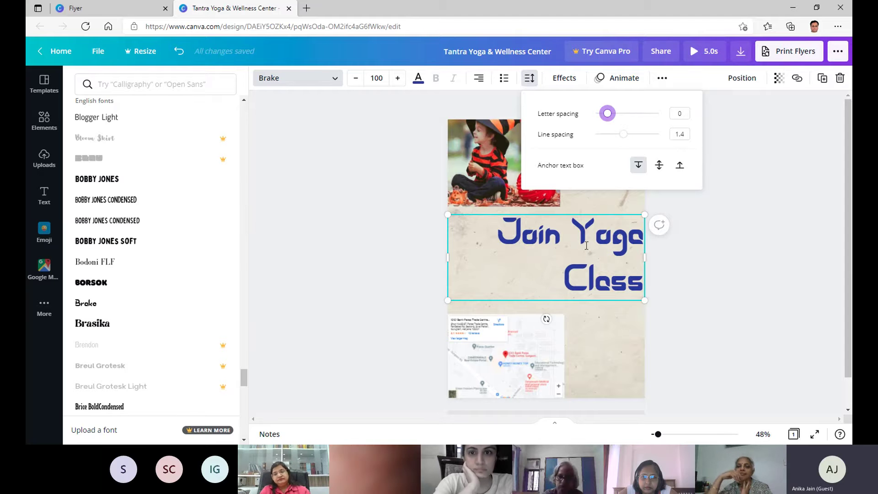
{"action": "mouse_move", "coordinate": [623, 135]}
{"action": "left_mouse_down"}
{"action": "mouse_move", "coordinate": [610, 135]}
{"action": "mouse_move", "coordinate": [655, 135]}
{"action": "mouse_move", "coordinate": [612, 139]}
{"action": "left_mouse_up"}
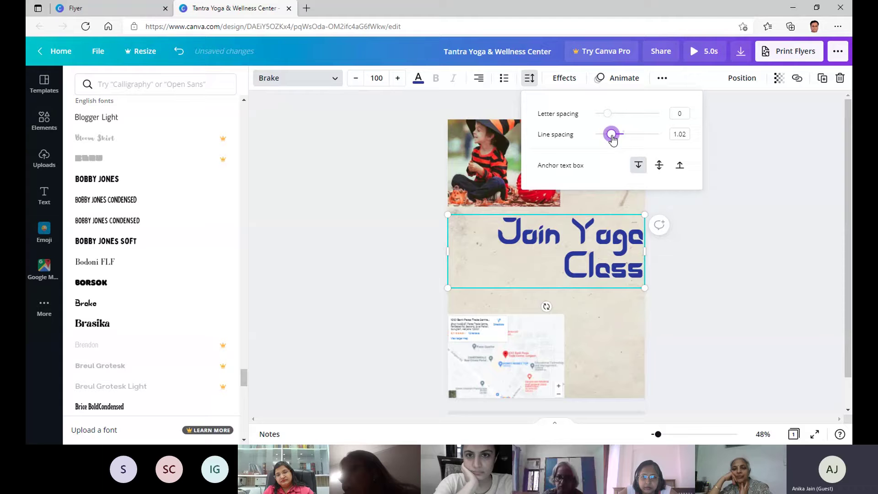
{"action": "left_click", "coordinate": [704, 128]}
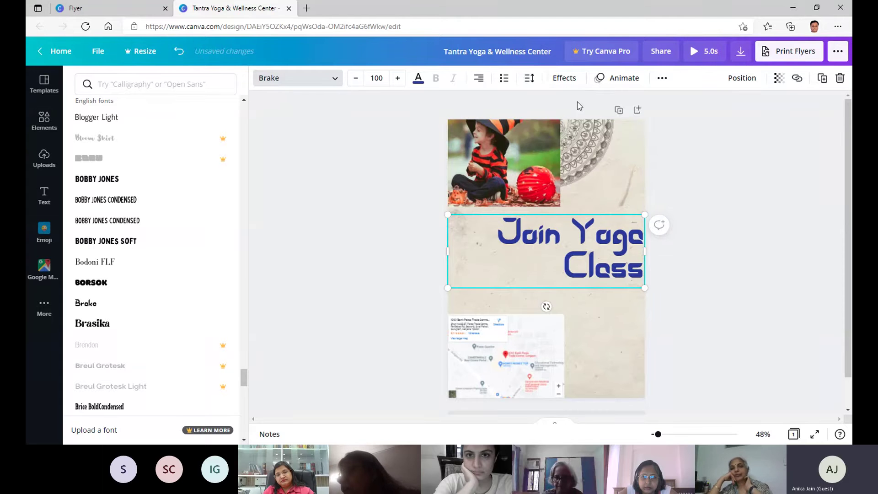
Raise the heading's font size to 106.
{"action": "left_click", "coordinate": [565, 81]}
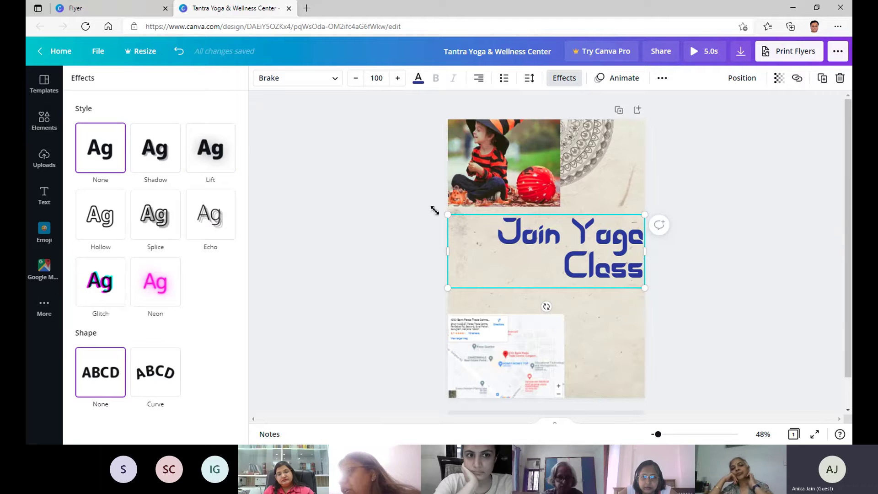
{"action": "left_click", "coordinate": [396, 79]}
{"action": "left_click", "coordinate": [397, 79]}
{"action": "left_click", "coordinate": [397, 79]}
{"action": "left_click", "coordinate": [396, 79]}
{"action": "left_click", "coordinate": [397, 79]}
{"action": "left_click", "coordinate": [397, 79]}
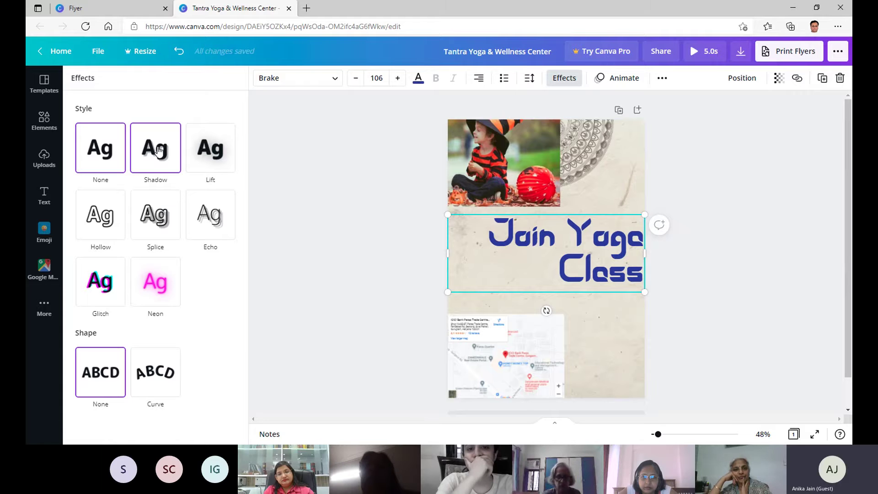
Try Shadow, Lift, Neon, Glitch, Echo and Splice effects, then make the heading Hollow.
{"action": "left_click", "coordinate": [159, 152]}
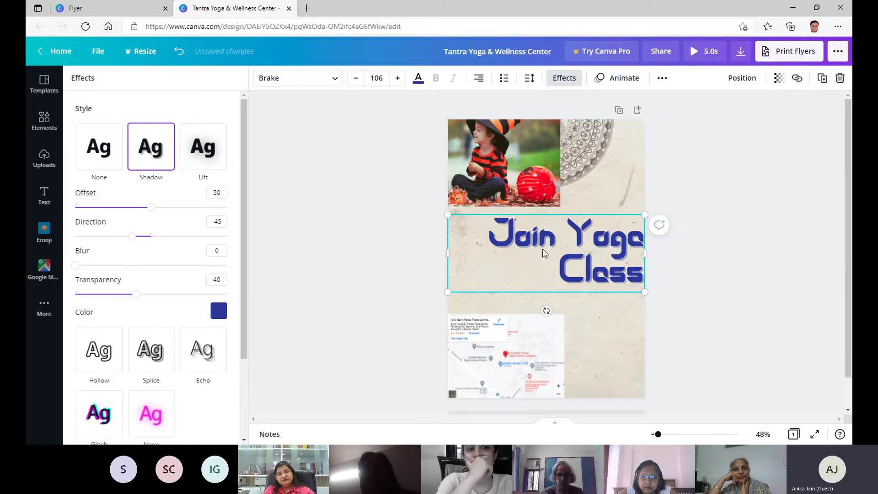
{"action": "left_click", "coordinate": [194, 157]}
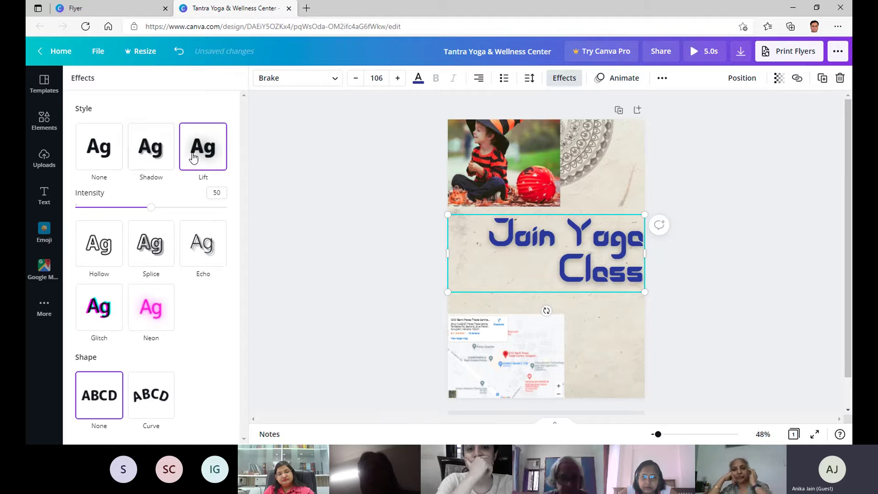
{"action": "left_click", "coordinate": [151, 318]}
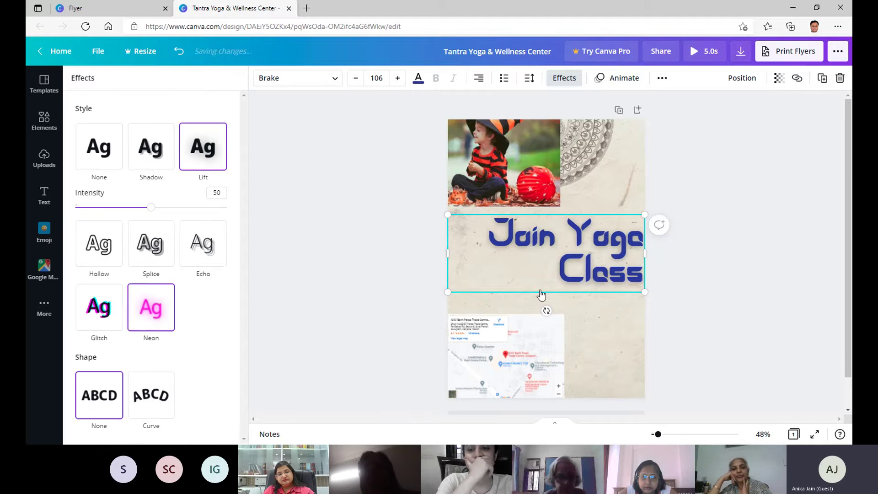
{"action": "left_click", "coordinate": [92, 286]}
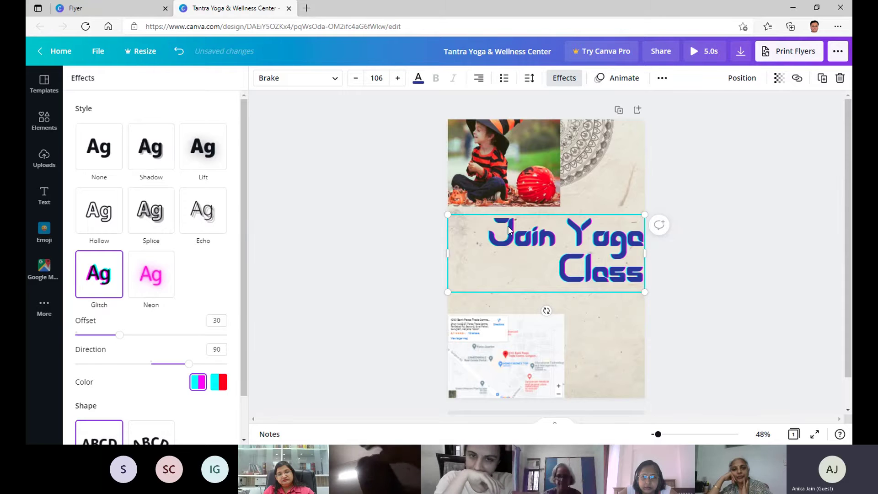
{"action": "left_click", "coordinate": [207, 207]}
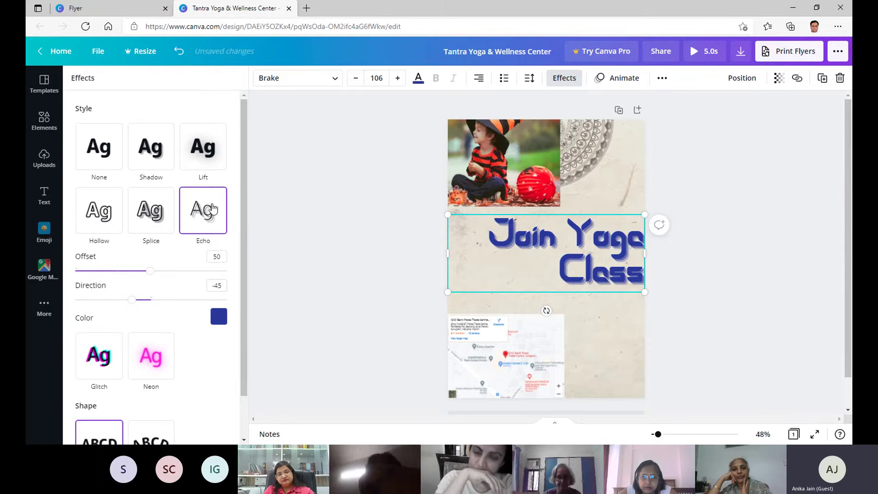
{"action": "left_click", "coordinate": [159, 209]}
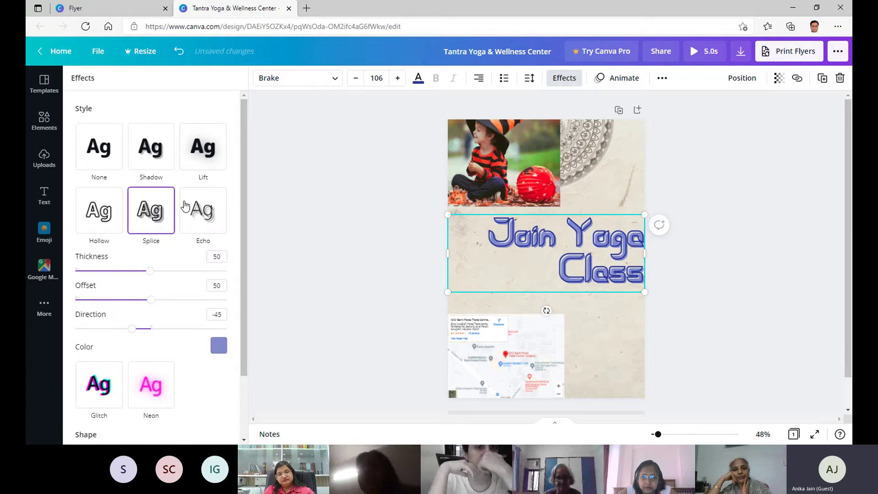
{"action": "left_click", "coordinate": [95, 215]}
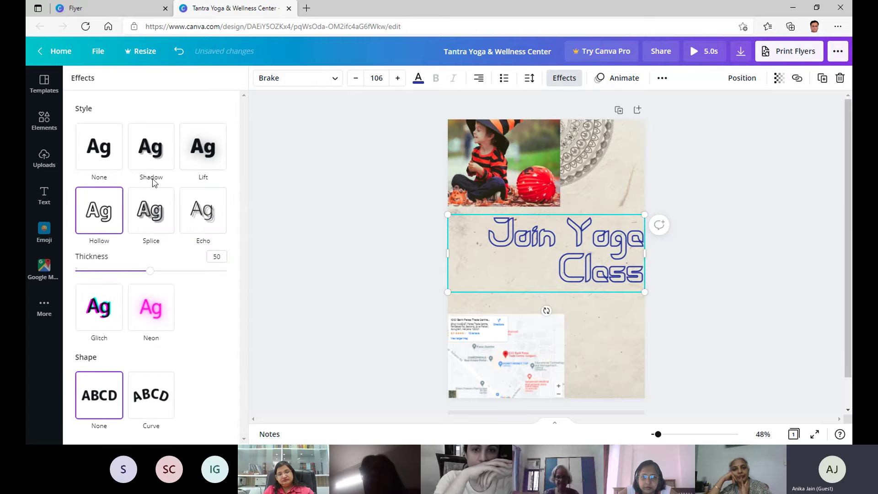
{"action": "left_click", "coordinate": [615, 82]}
Try Block, Typewriter and Burst animations, then give the heading the Skate animation.
{"action": "left_click", "coordinate": [151, 127]}
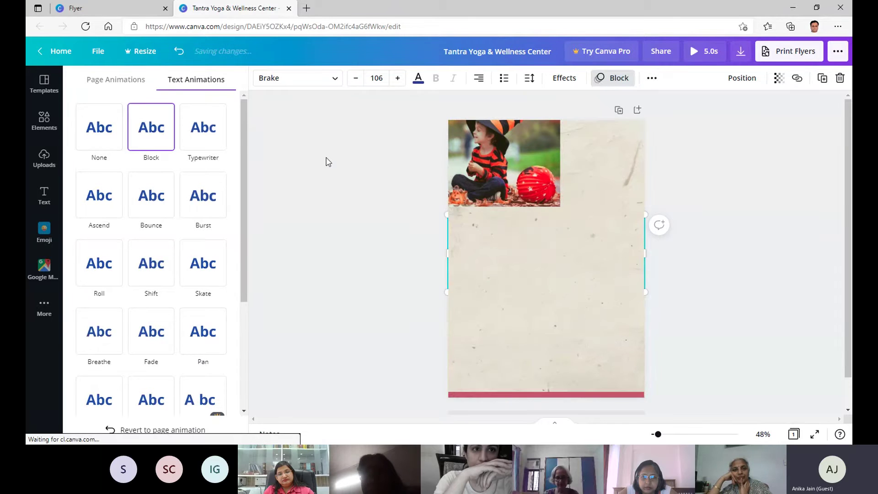
{"action": "left_click", "coordinate": [202, 134]}
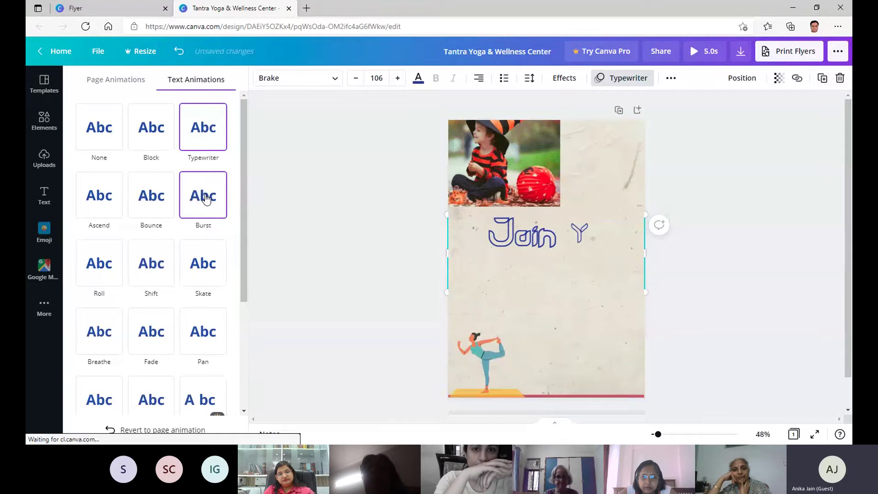
{"action": "left_click", "coordinate": [204, 197]}
{"action": "left_click", "coordinate": [201, 261]}
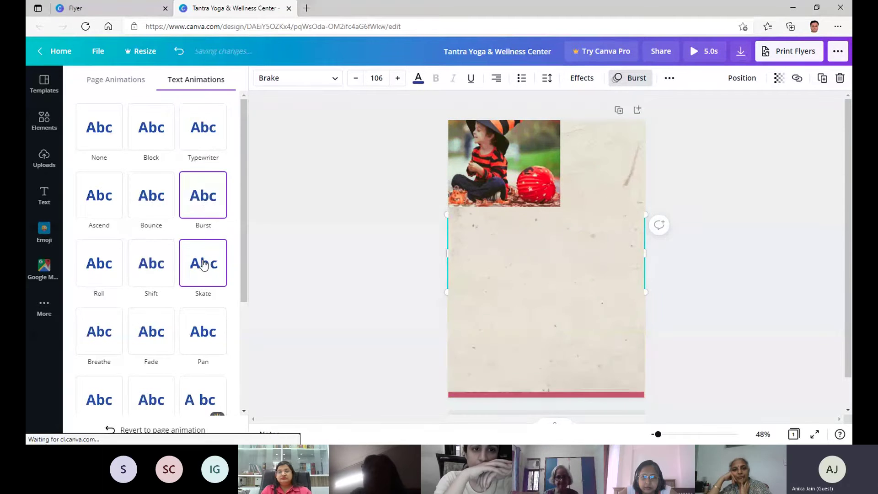
{"action": "scroll", "coordinate": [155, 197], "scroll_direction": "down", "scroll_amount": 2}
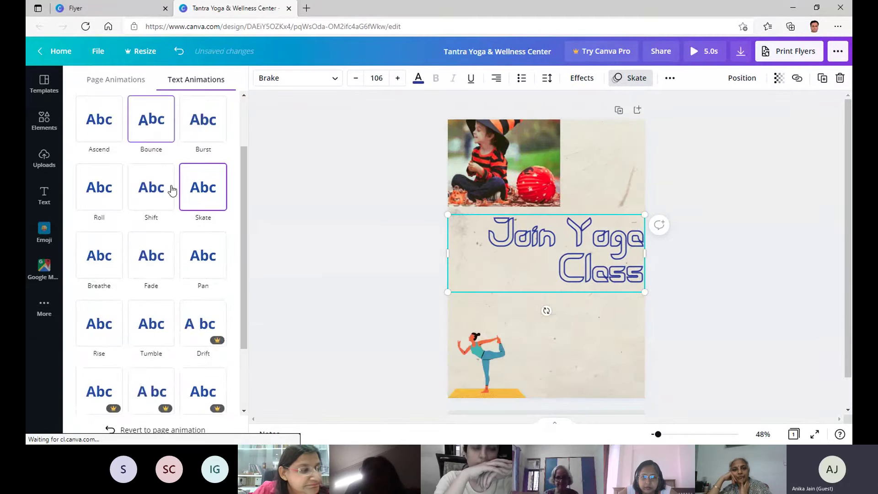
{"action": "scroll", "coordinate": [172, 190], "scroll_direction": "up", "scroll_amount": 2}
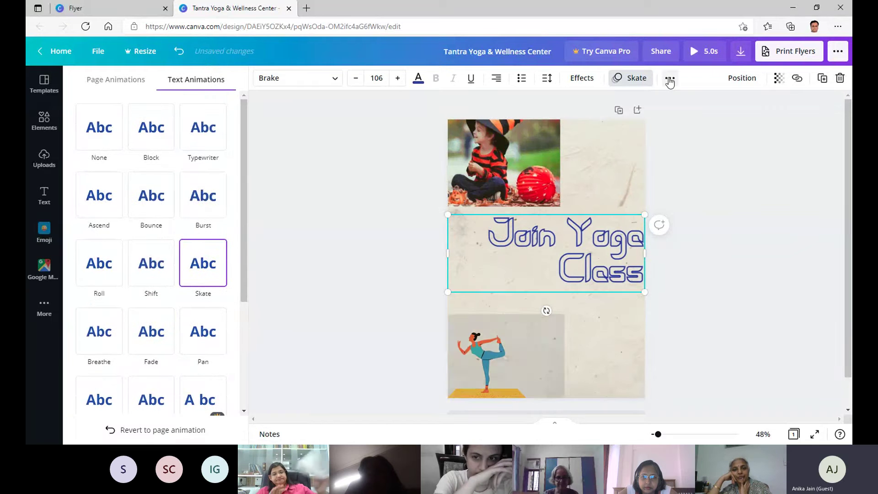
Toggle the heading to uppercase and back to mixed case, then copy its style.
{"action": "left_click", "coordinate": [670, 78]}
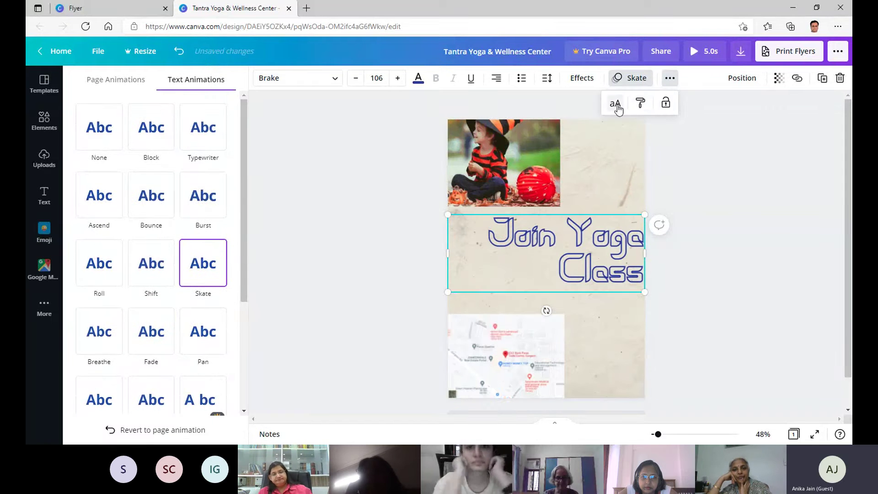
{"action": "left_click", "coordinate": [615, 104]}
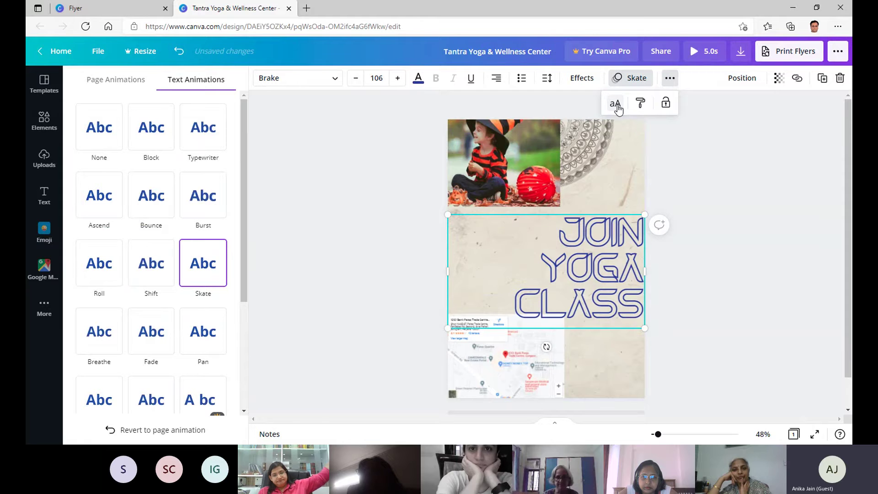
{"action": "left_click", "coordinate": [615, 104]}
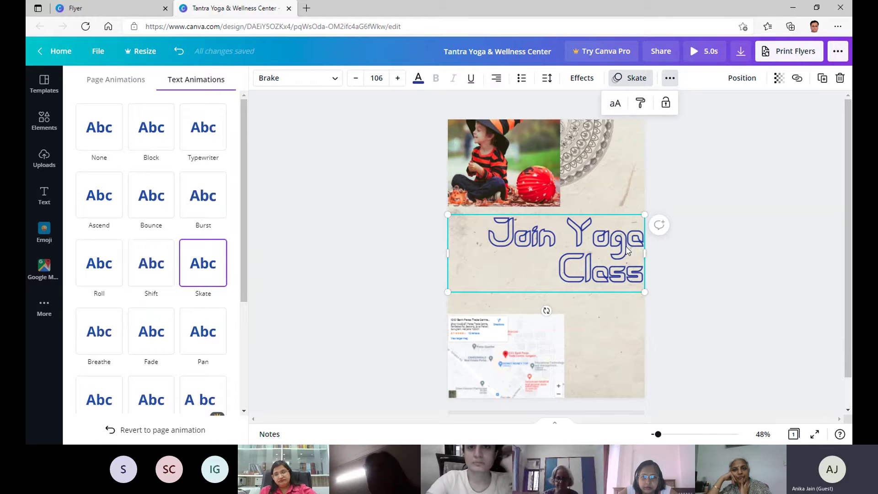
{"action": "left_click", "coordinate": [640, 106]}
{"action": "scroll", "coordinate": [709, 165], "scroll_direction": "down", "scroll_amount": 2}
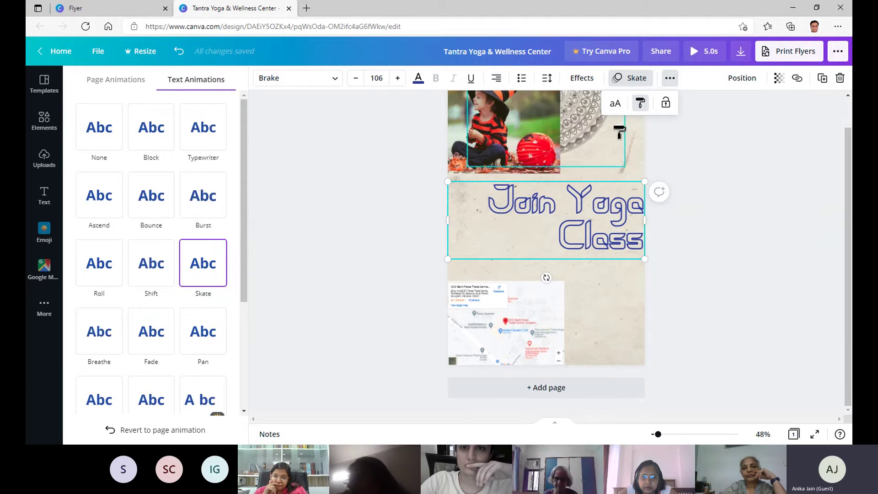
Add a body text box below the heading and clear its placeholder text.
{"action": "left_click", "coordinate": [44, 197]}
{"action": "left_click", "coordinate": [164, 191]}
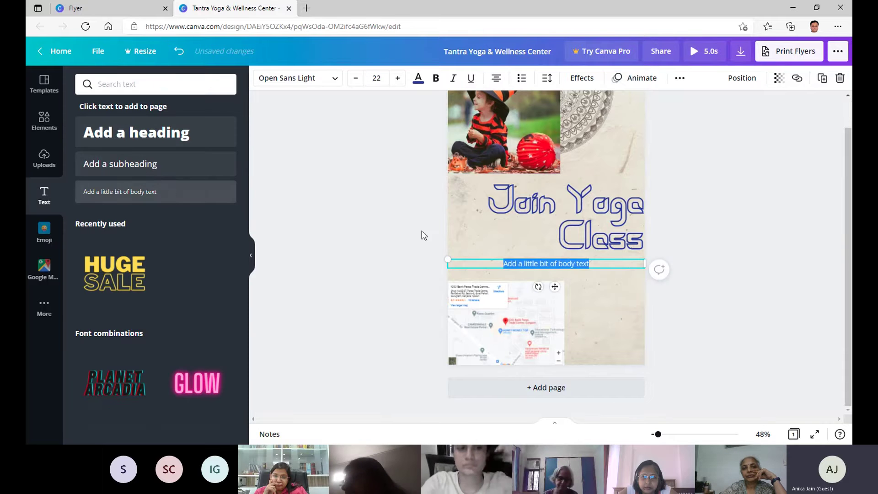
{"action": "key", "text": "BackSpace"}
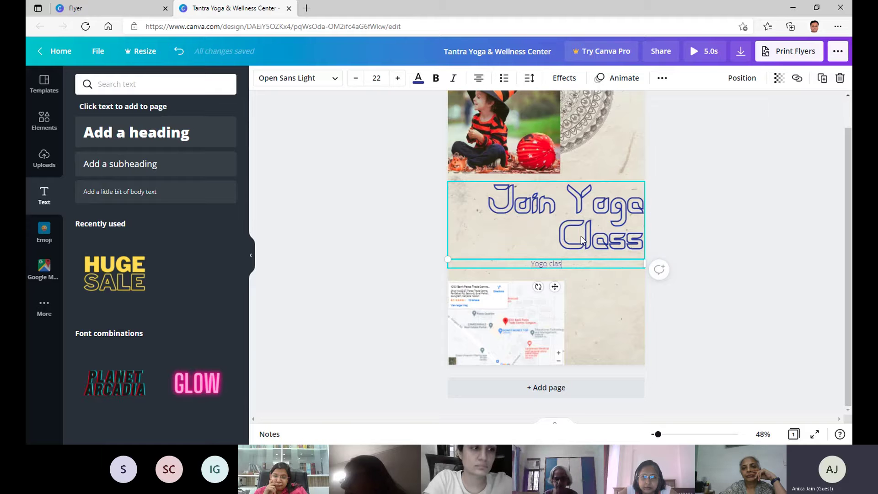
Copy the heading's style and paste it onto the new 'Yoga class' line.
{"action": "left_click", "coordinate": [607, 213]}
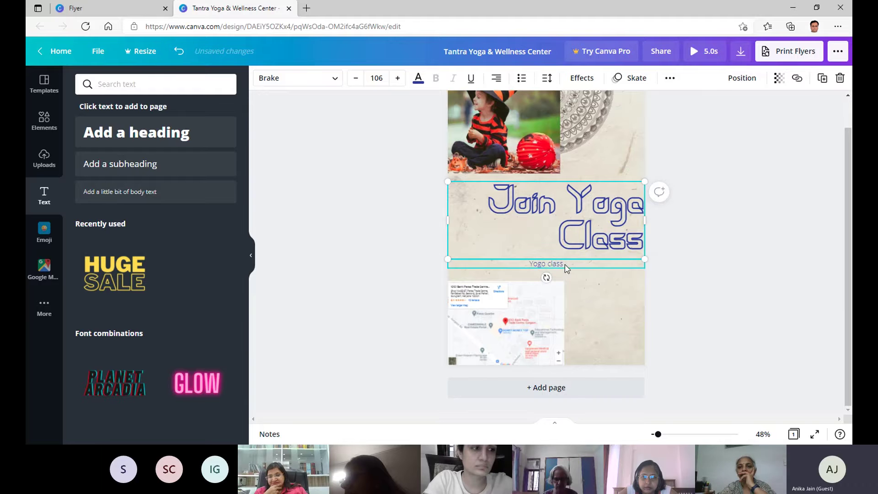
{"action": "left_click", "coordinate": [670, 78]}
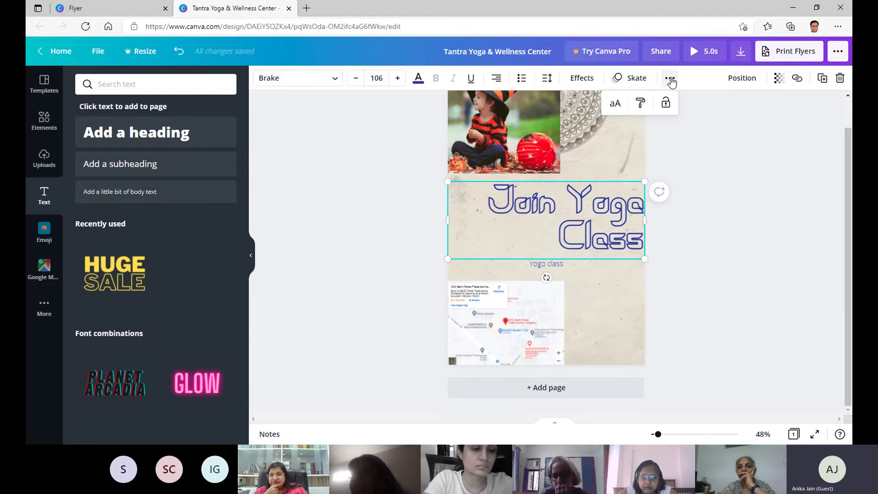
{"action": "left_click", "coordinate": [641, 105]}
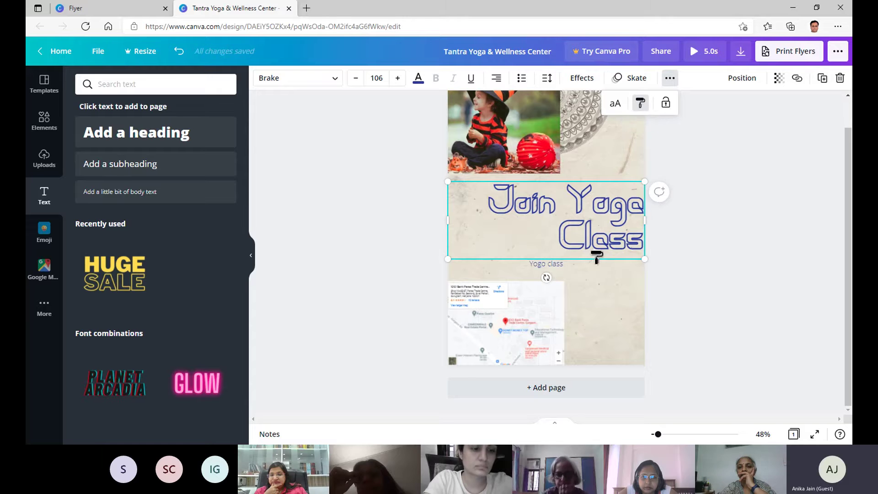
{"action": "left_click", "coordinate": [555, 265]}
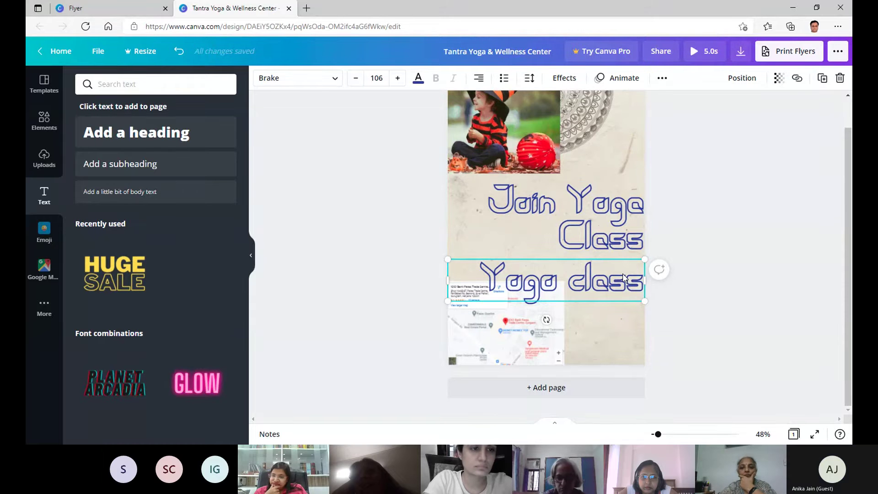
{"action": "left_click", "coordinate": [663, 79]}
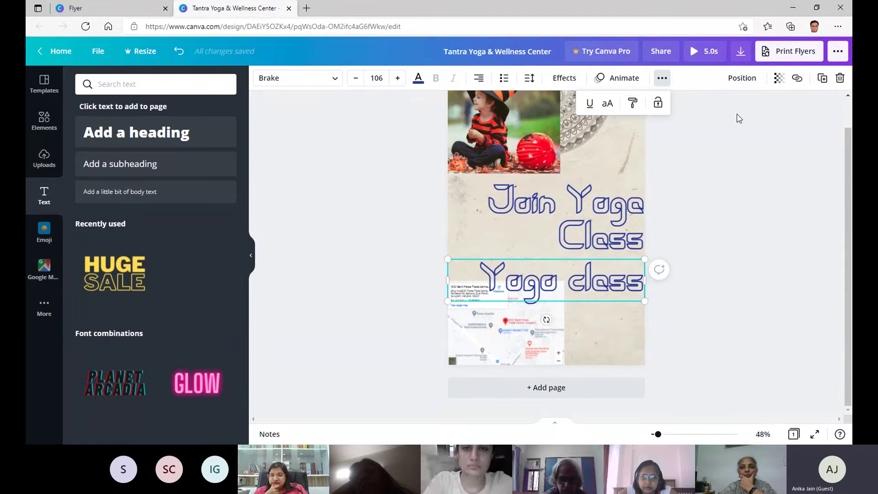
Try top, middle and bottom page alignment for the 'Yoga class' text.
{"action": "left_click", "coordinate": [742, 79]}
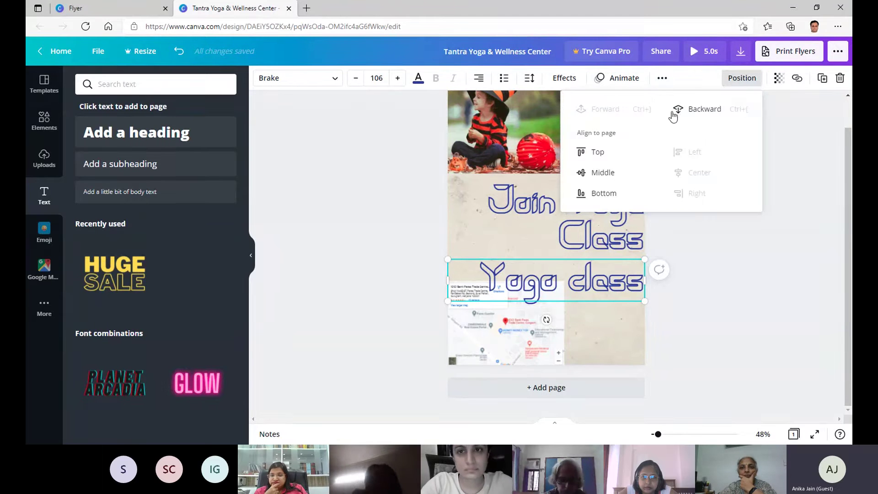
{"action": "left_click", "coordinate": [598, 153]}
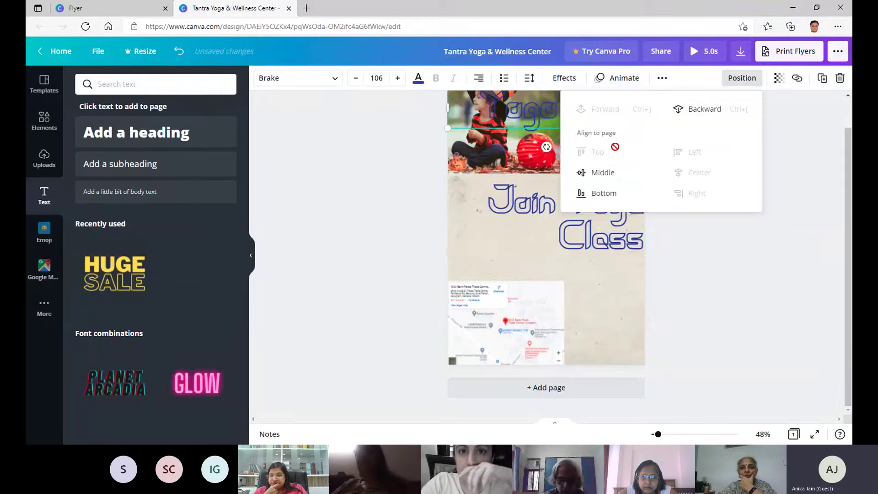
{"action": "left_click", "coordinate": [608, 173]}
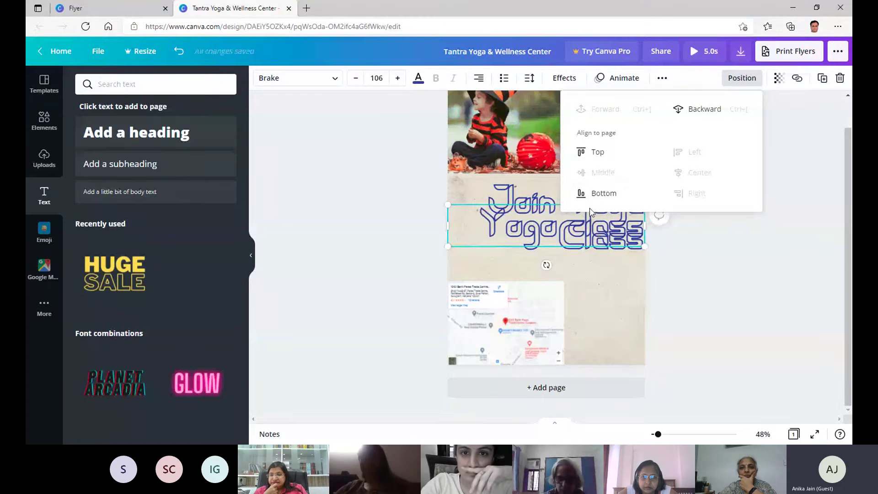
{"action": "left_click", "coordinate": [597, 193]}
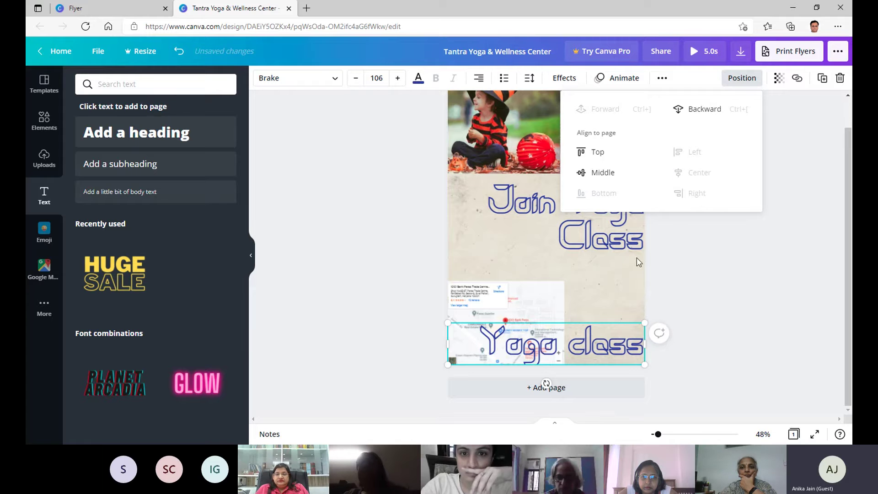
Keep the 'Yoga class' text in front of the map and move it just below the heading.
{"action": "left_click", "coordinate": [695, 112]}
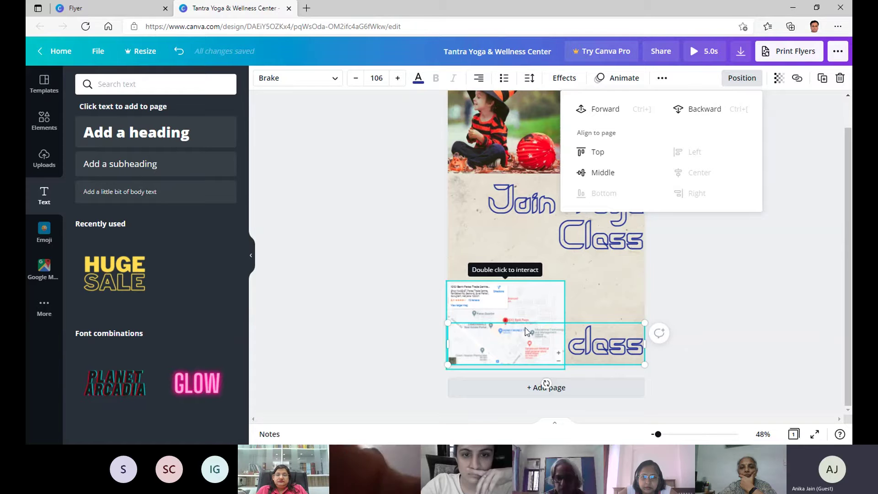
{"action": "left_click", "coordinate": [603, 111]}
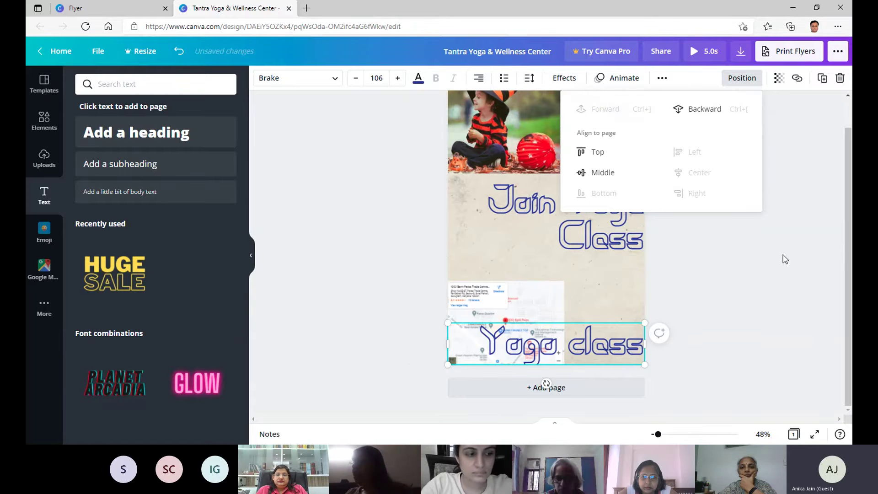
{"action": "left_click", "coordinate": [735, 269]}
{"action": "left_click_drag", "start_coordinate": [556, 280], "coordinate": [555, 279]}
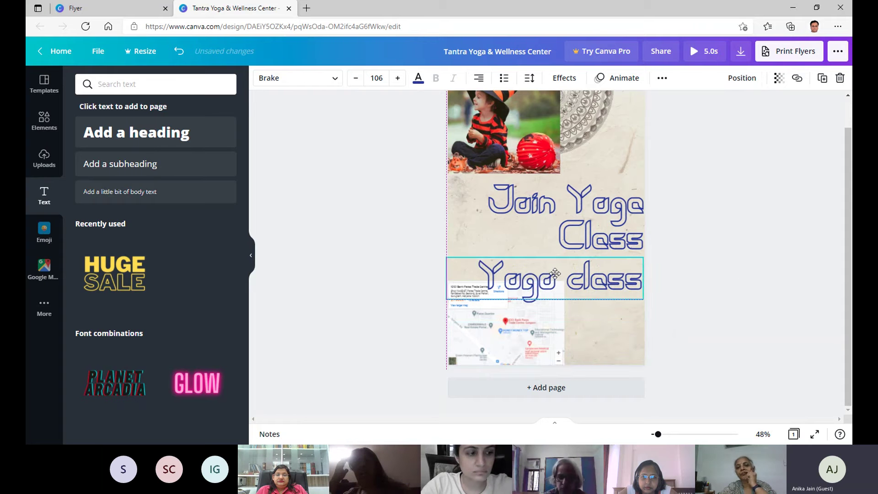
Set the 'Yoga class' text transparency to 90, adjust the child photo's transparency, and show emojis.
{"action": "left_click", "coordinate": [779, 81]}
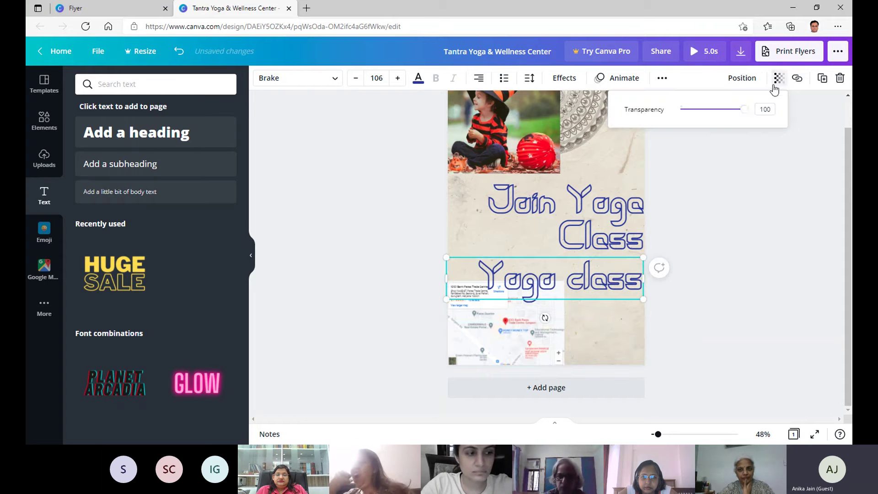
{"action": "mouse_move", "coordinate": [738, 114]}
{"action": "left_mouse_down"}
{"action": "mouse_move", "coordinate": [680, 116]}
{"action": "mouse_move", "coordinate": [739, 114]}
{"action": "left_mouse_up"}
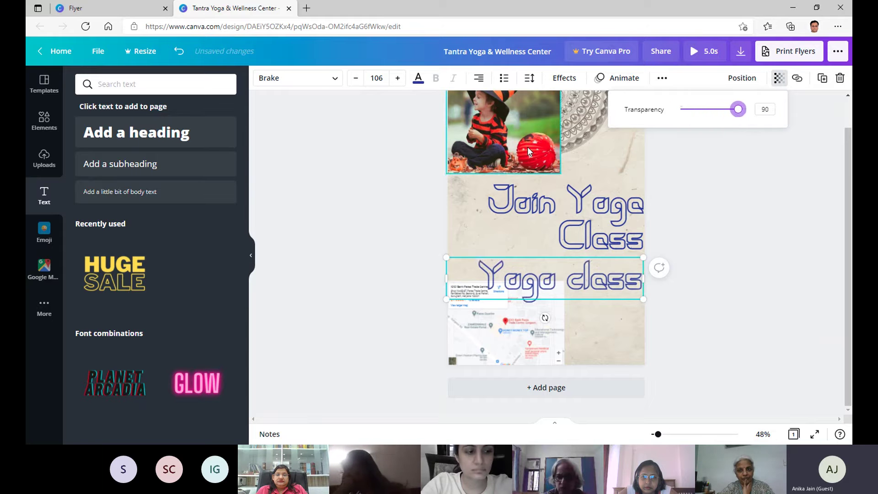
{"action": "left_click", "coordinate": [549, 146]}
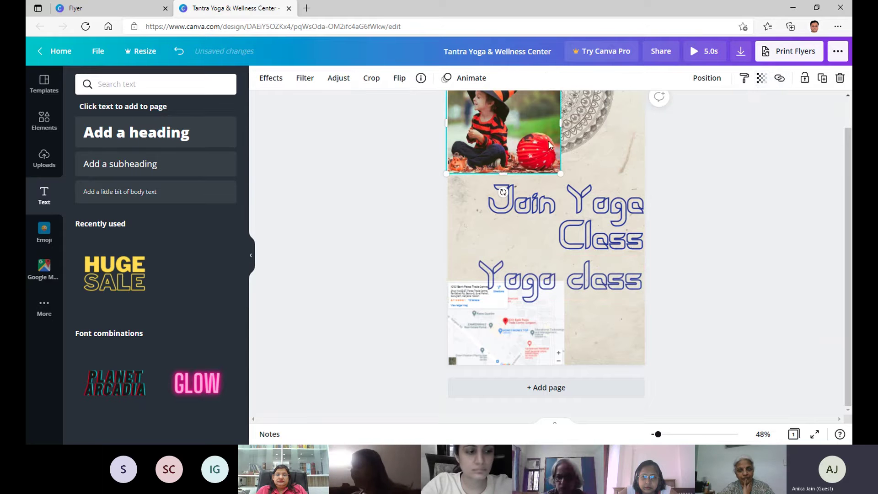
{"action": "left_click", "coordinate": [761, 80]}
{"action": "left_click_drag", "start_coordinate": [730, 113], "coordinate": [749, 112]}
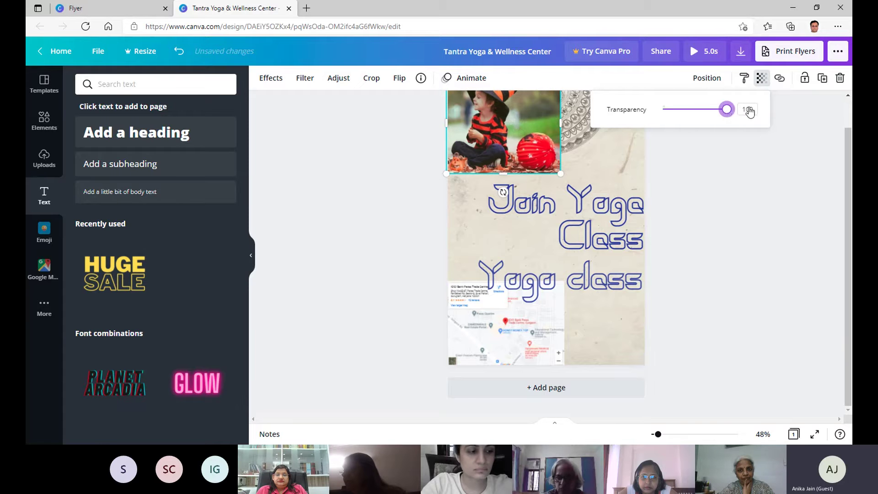
{"action": "left_click", "coordinate": [743, 218]}
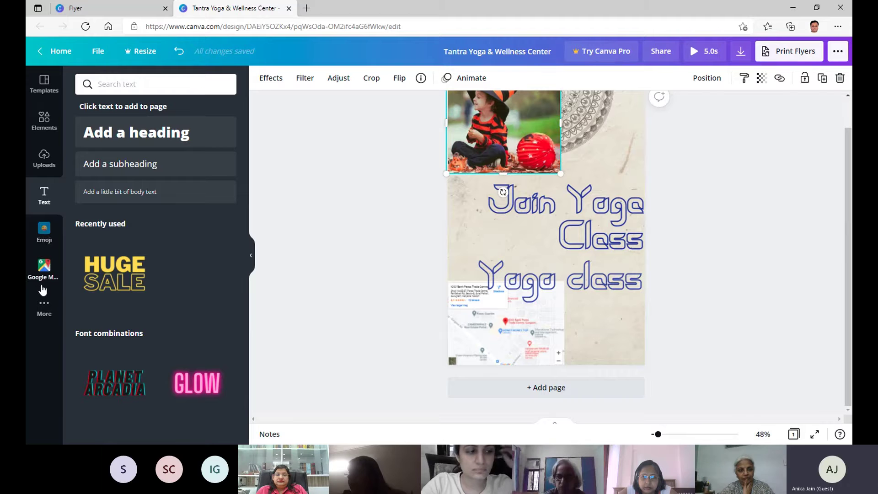
{"action": "left_click", "coordinate": [43, 232]}
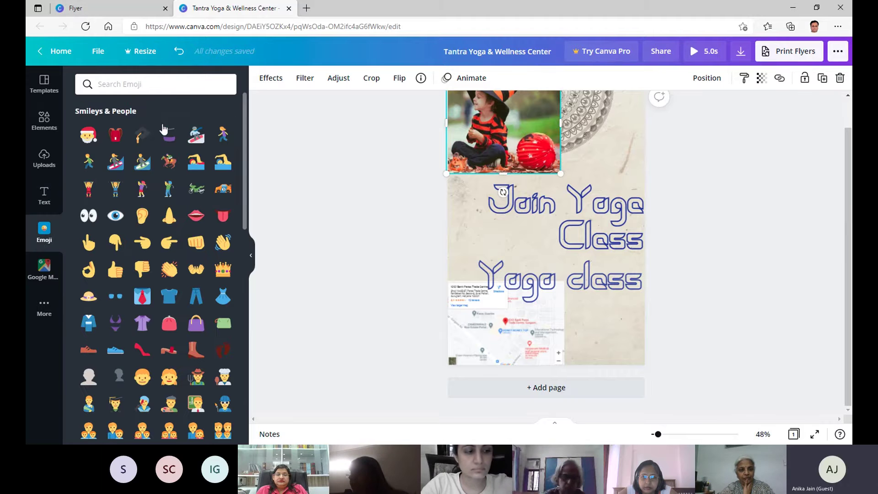
Add a pointing-down hand emoji, move it left of 'Class' and shrink it.
{"action": "scroll", "coordinate": [193, 233], "scroll_direction": "down", "scroll_amount": 3}
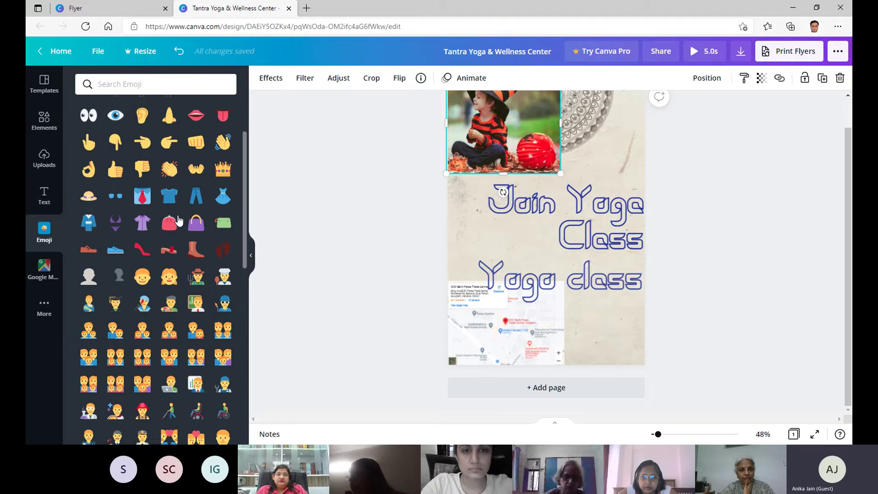
{"action": "left_click", "coordinate": [119, 139]}
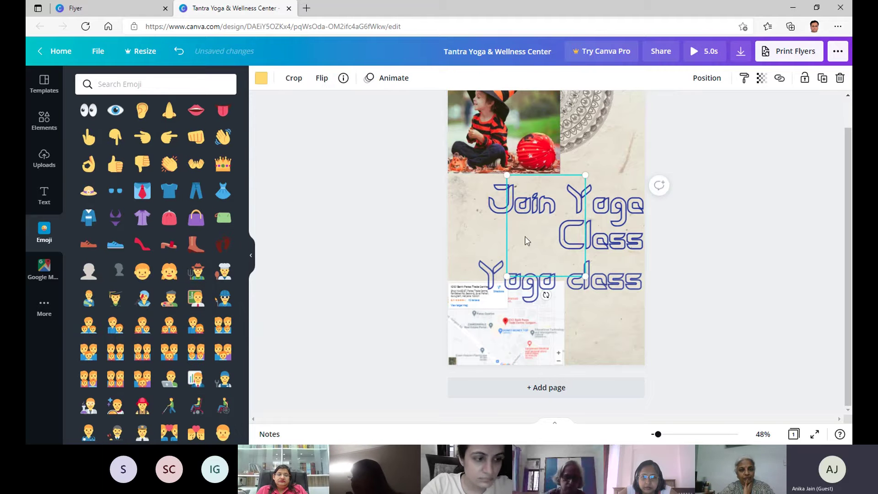
{"action": "left_click_drag", "start_coordinate": [554, 230], "coordinate": [494, 213]}
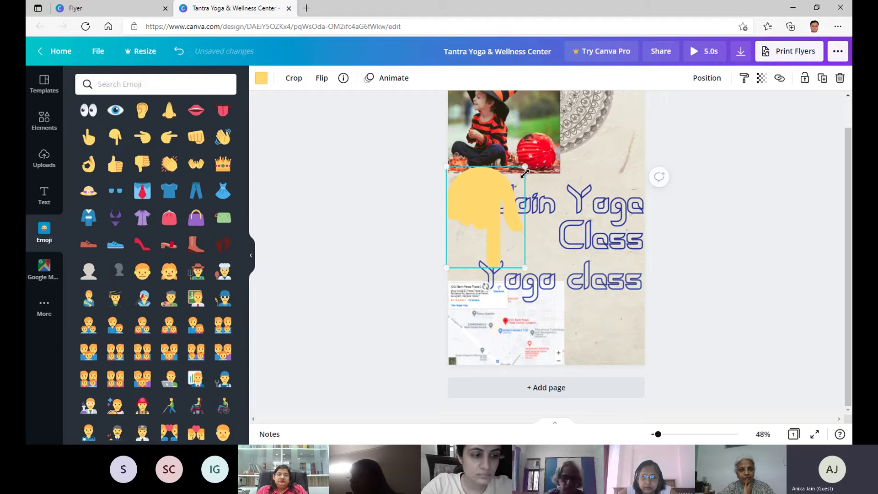
{"action": "left_click_drag", "start_coordinate": [523, 168], "coordinate": [524, 250]}
Move the 'Yoga class' text up onto the top child photo.
{"action": "left_click_drag", "start_coordinate": [567, 282], "coordinate": [565, 146]}
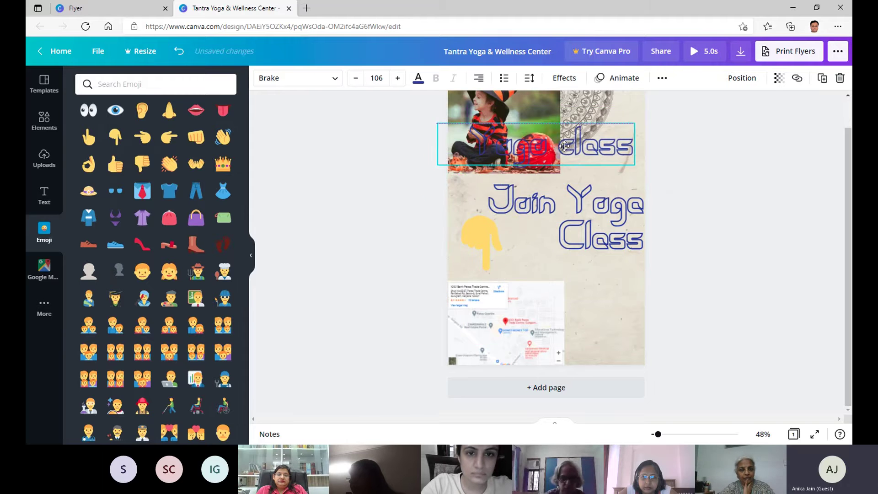
{"action": "left_click", "coordinate": [476, 256]}
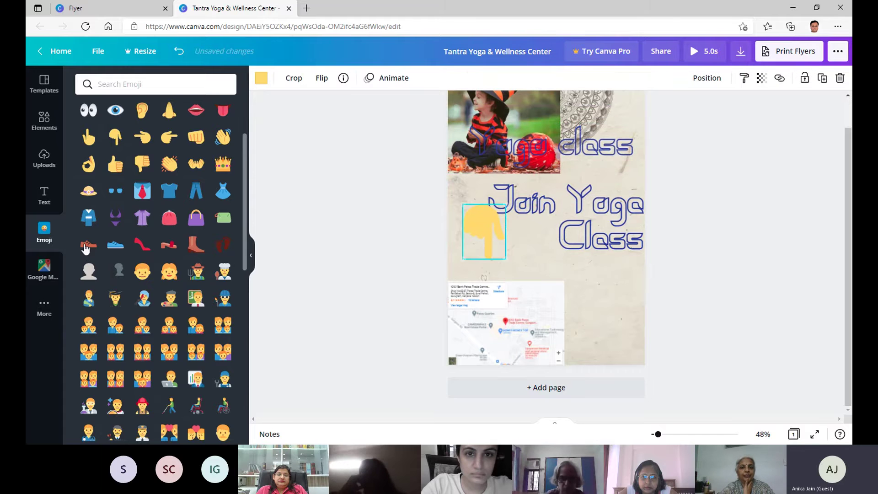
{"action": "scroll", "coordinate": [89, 256], "scroll_direction": "down", "scroll_amount": 5}
Open the Background options from the extra apps and select the page background.
{"action": "left_click", "coordinate": [49, 273]}
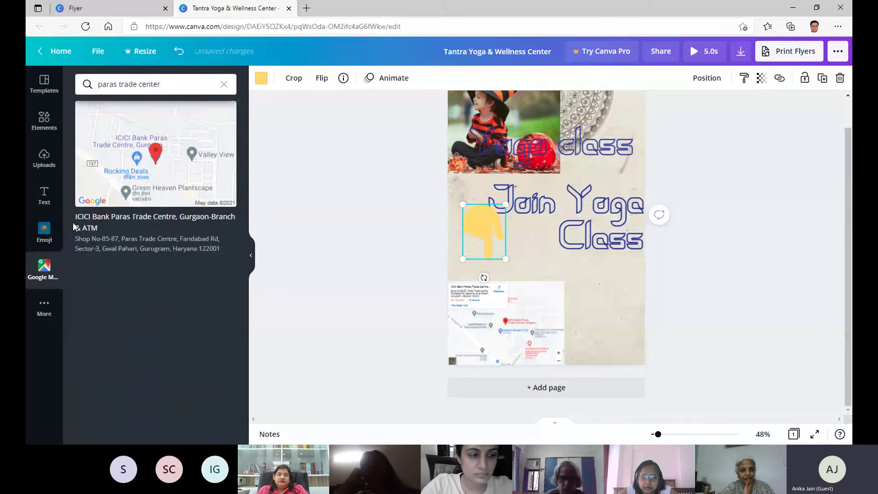
{"action": "left_click", "coordinate": [50, 310]}
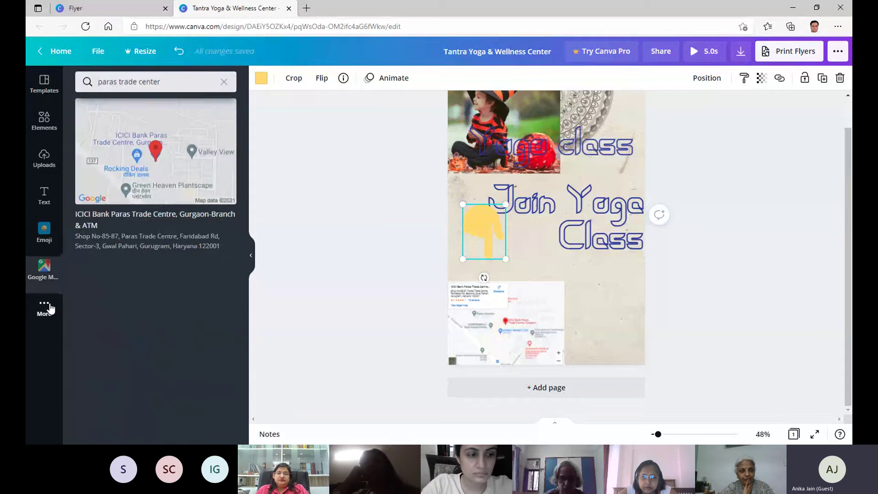
{"action": "scroll", "coordinate": [166, 183], "scroll_direction": "down", "scroll_amount": 3}
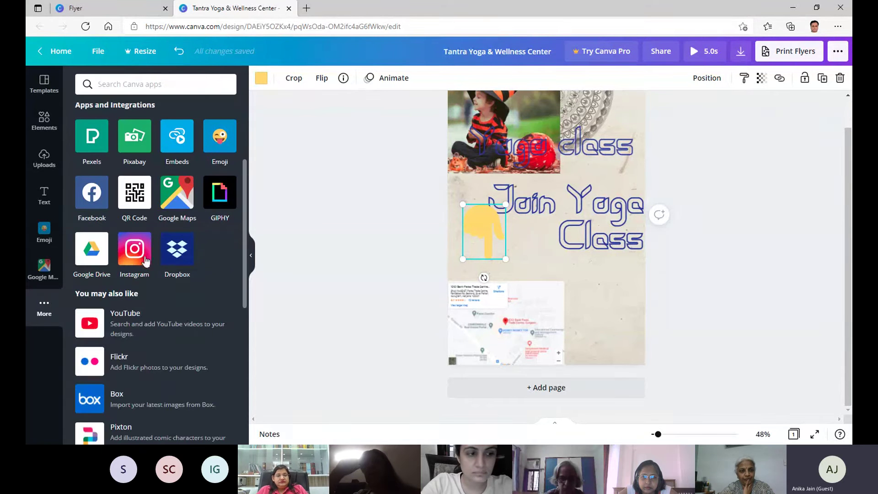
{"action": "scroll", "coordinate": [138, 229], "scroll_direction": "up", "scroll_amount": 3}
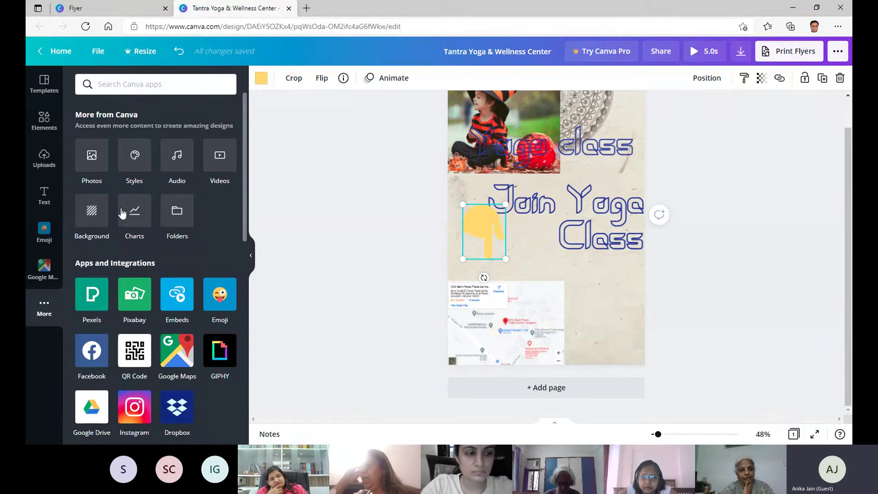
{"action": "left_click", "coordinate": [90, 211]}
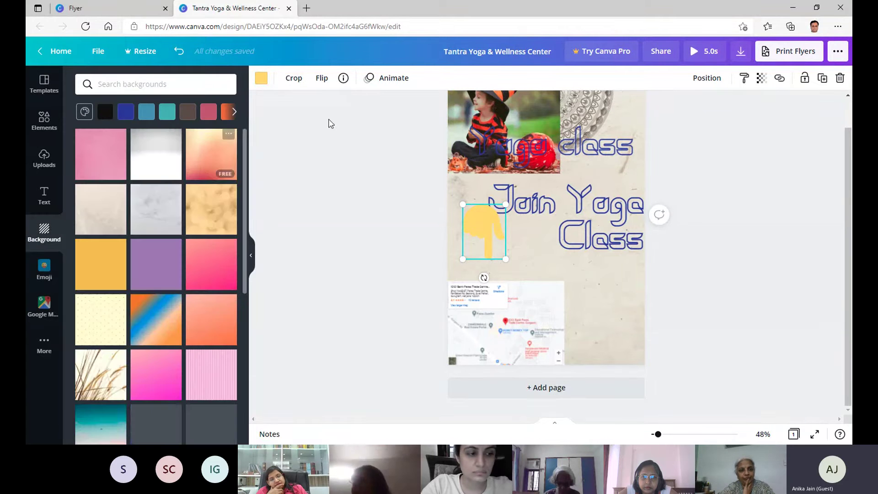
{"action": "left_click", "coordinate": [608, 294]}
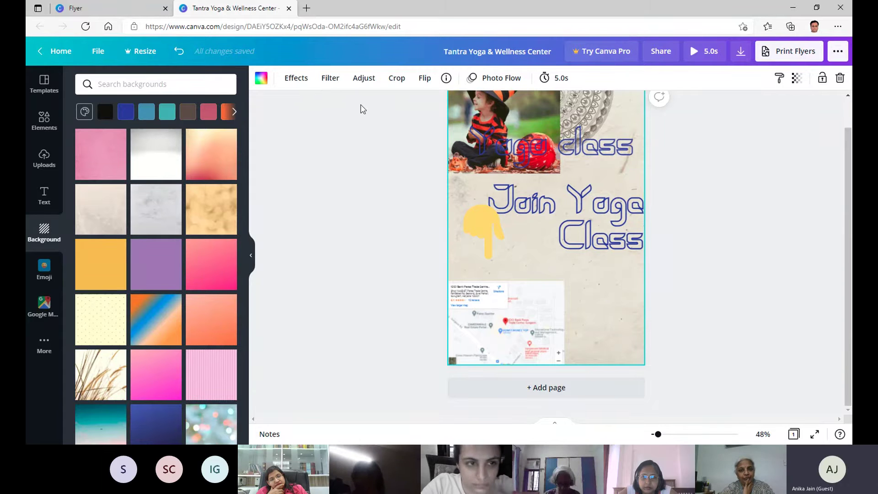
After trying orange and yellow presets, set a custom dark slate background, #5C7682.
{"action": "left_click", "coordinate": [261, 79]}
{"action": "left_click", "coordinate": [113, 160]}
{"action": "left_click", "coordinate": [141, 160]}
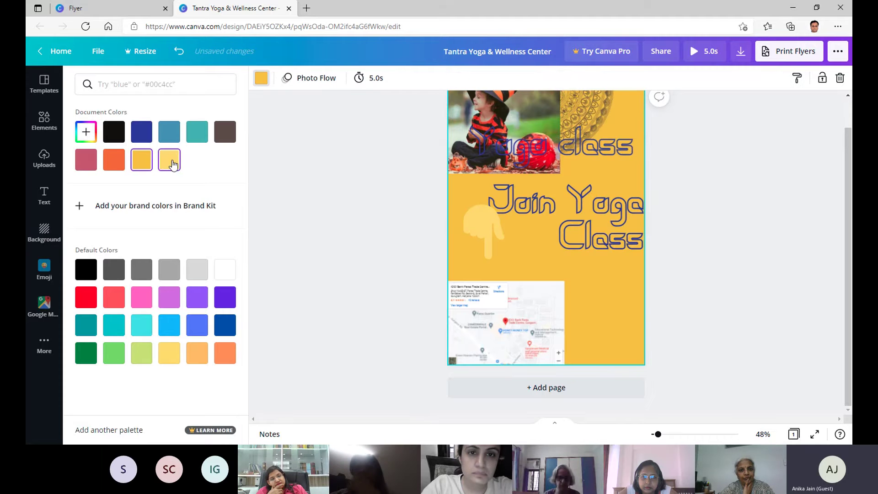
{"action": "left_click", "coordinate": [169, 159]}
{"action": "left_click", "coordinate": [91, 137]}
{"action": "mouse_move", "coordinate": [171, 159]}
{"action": "left_mouse_down"}
{"action": "mouse_move", "coordinate": [129, 192]}
{"action": "mouse_move", "coordinate": [116, 177]}
{"action": "mouse_move", "coordinate": [204, 173]}
{"action": "mouse_move", "coordinate": [207, 156]}
{"action": "mouse_move", "coordinate": [163, 162]}
{"action": "mouse_move", "coordinate": [133, 178]}
{"action": "mouse_move", "coordinate": [147, 203]}
{"action": "left_mouse_up"}
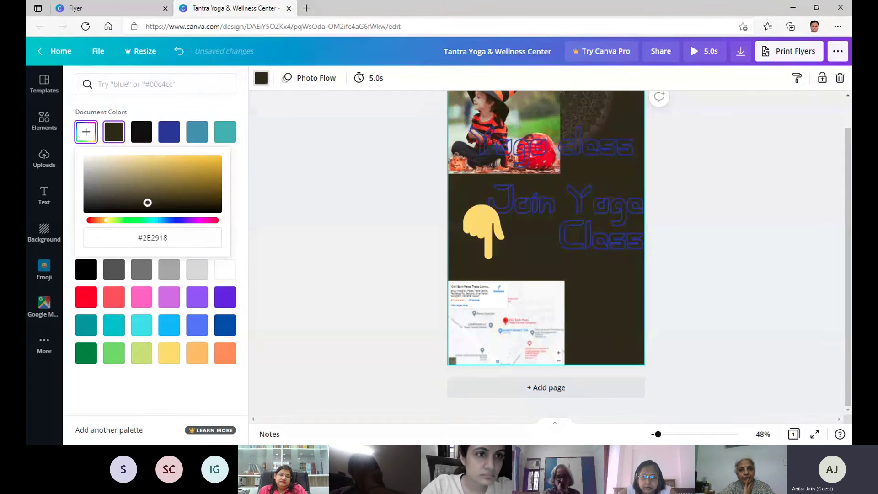
{"action": "mouse_move", "coordinate": [104, 225]}
{"action": "left_mouse_down"}
{"action": "mouse_move", "coordinate": [171, 221]}
{"action": "mouse_move", "coordinate": [159, 223]}
{"action": "left_mouse_up"}
{"action": "mouse_move", "coordinate": [157, 197]}
{"action": "left_mouse_down"}
{"action": "mouse_move", "coordinate": [166, 198]}
{"action": "mouse_move", "coordinate": [145, 186]}
{"action": "mouse_move", "coordinate": [117, 202]}
{"action": "mouse_move", "coordinate": [123, 183]}
{"action": "left_mouse_up"}
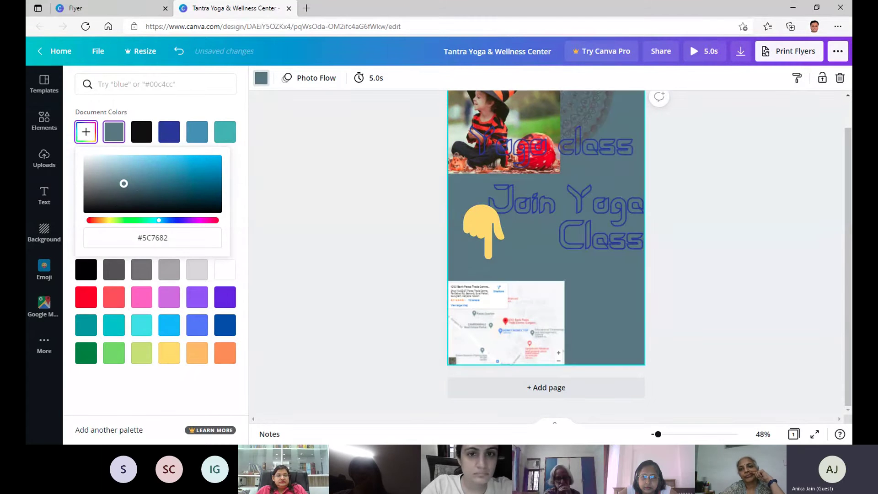
{"action": "left_click", "coordinate": [194, 177]}
{"action": "left_click", "coordinate": [311, 135]}
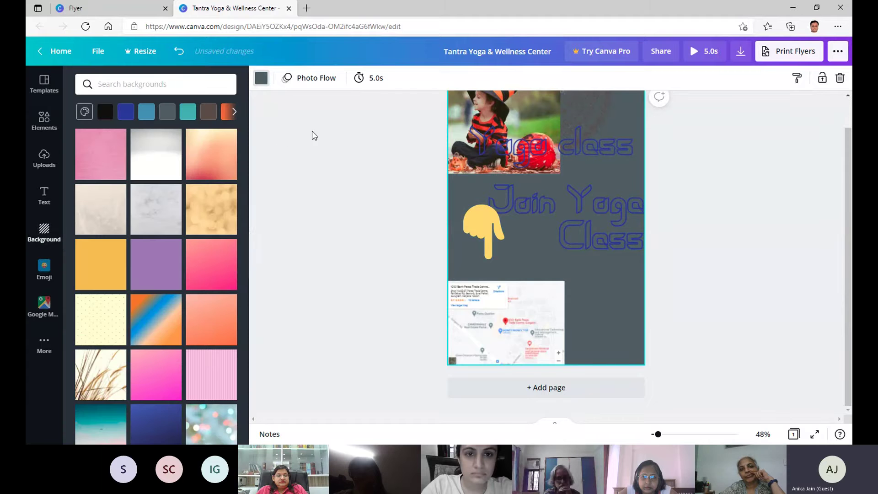
{"action": "left_click", "coordinate": [340, 211]}
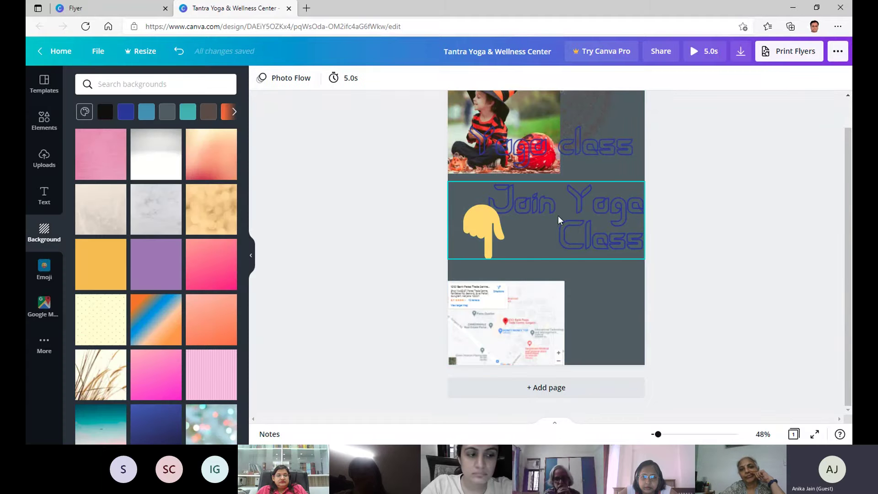
Make both the 'Join Yoga Class' and 'Yoga class' headings white.
{"action": "left_click_drag", "start_coordinate": [558, 220], "coordinate": [538, 224]}
{"action": "left_click", "coordinate": [417, 79]}
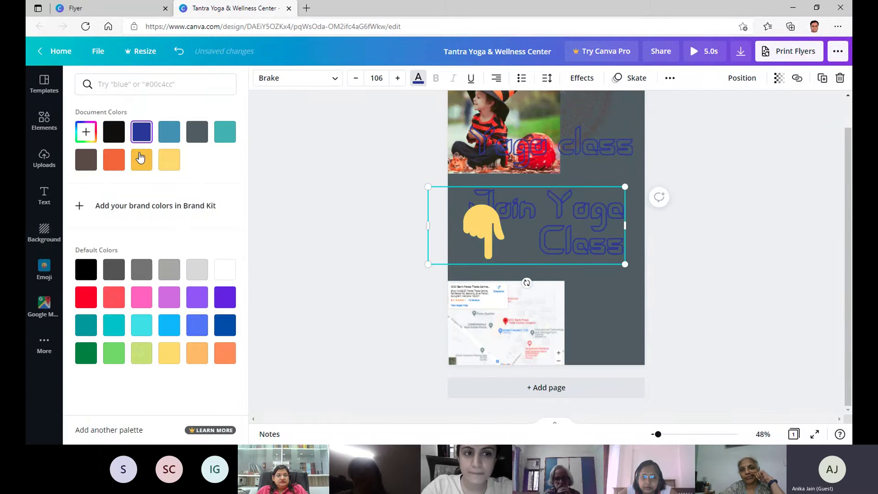
{"action": "left_click", "coordinate": [225, 270]}
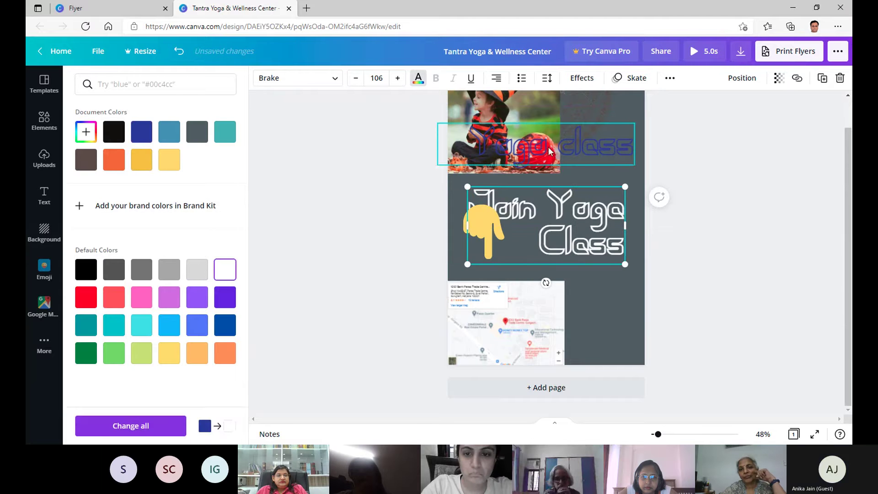
{"action": "left_click", "coordinate": [526, 146]}
{"action": "left_click", "coordinate": [234, 271]}
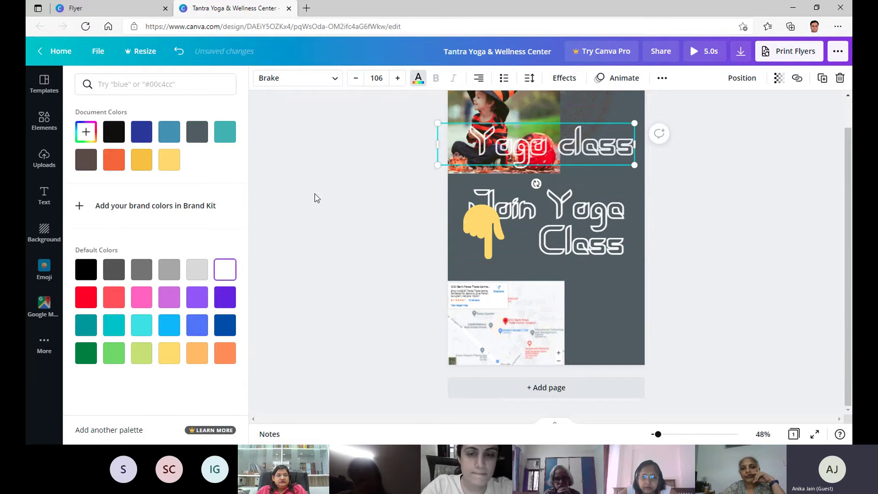
{"action": "left_click", "coordinate": [317, 193]}
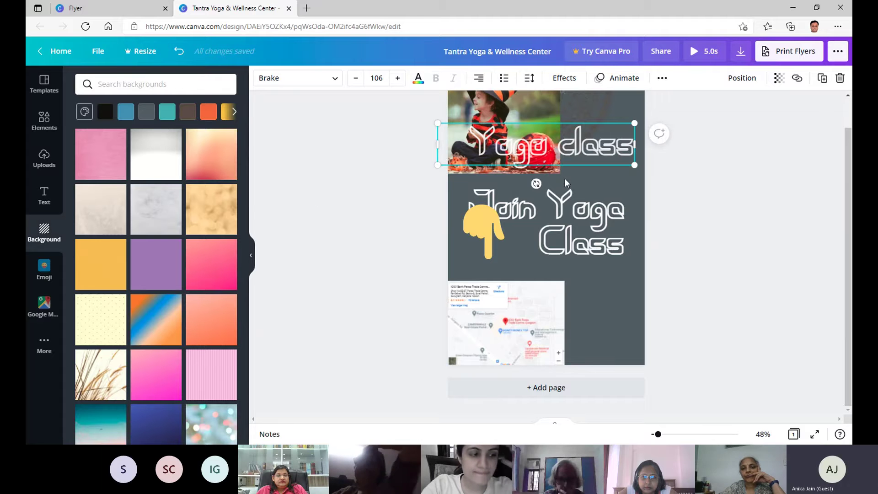
Move 'Yoga class' down beside the map and left-align 'Join Yoga Class'.
{"action": "left_click_drag", "start_coordinate": [563, 146], "coordinate": [566, 181]}
{"action": "left_click", "coordinate": [582, 224]}
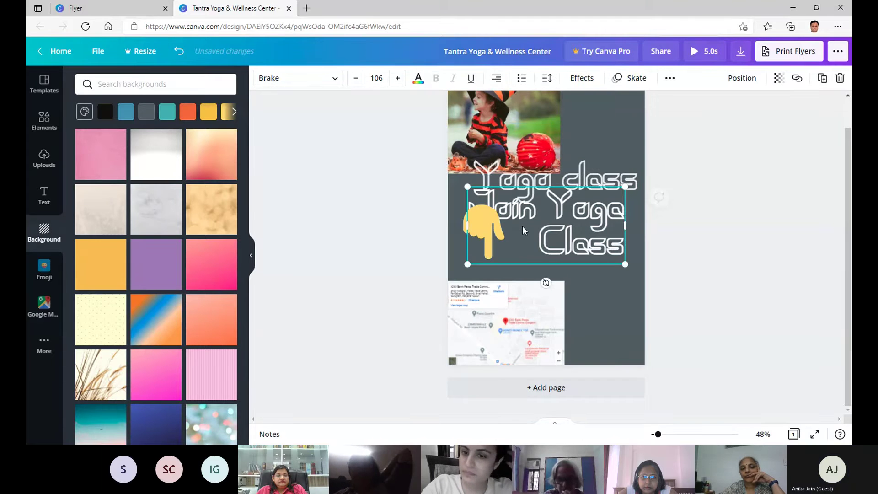
{"action": "left_click", "coordinate": [498, 80]}
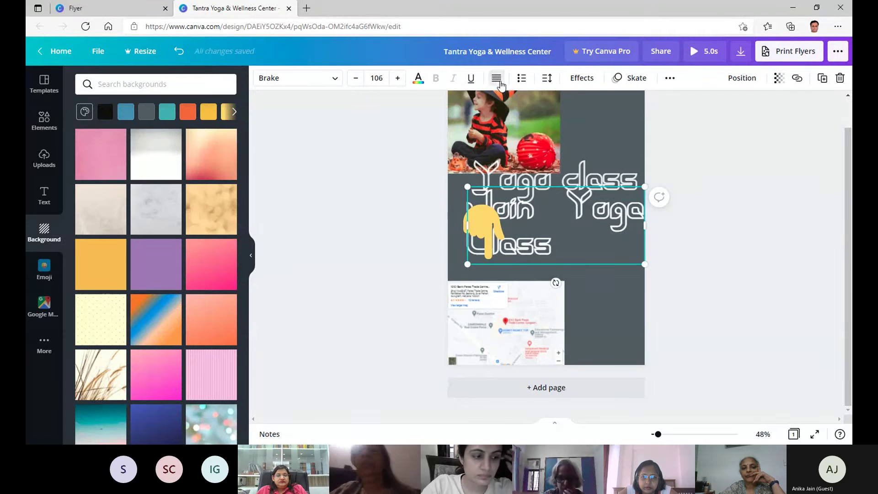
{"action": "left_click", "coordinate": [498, 80]}
{"action": "left_click", "coordinate": [696, 181]}
Center-align 'Join Yoga Class' and shrink it to size 82.9.
{"action": "left_click_drag", "start_coordinate": [596, 184], "coordinate": [602, 310]}
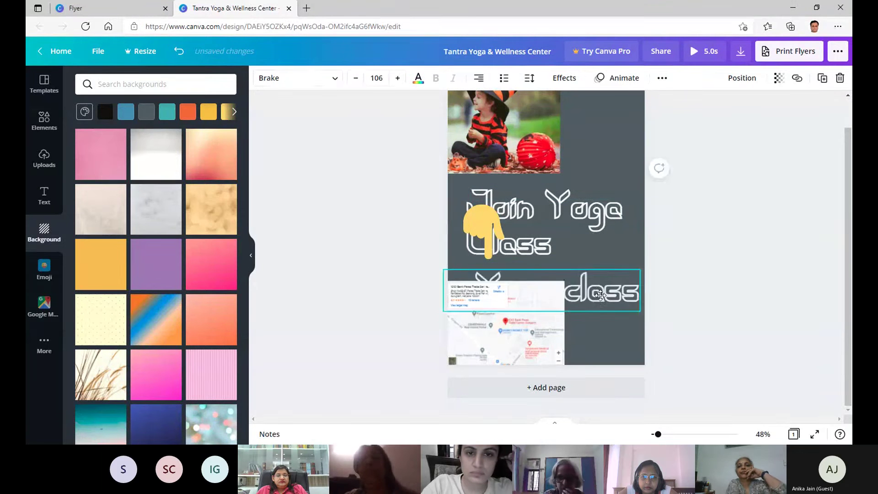
{"action": "left_click", "coordinate": [561, 200]}
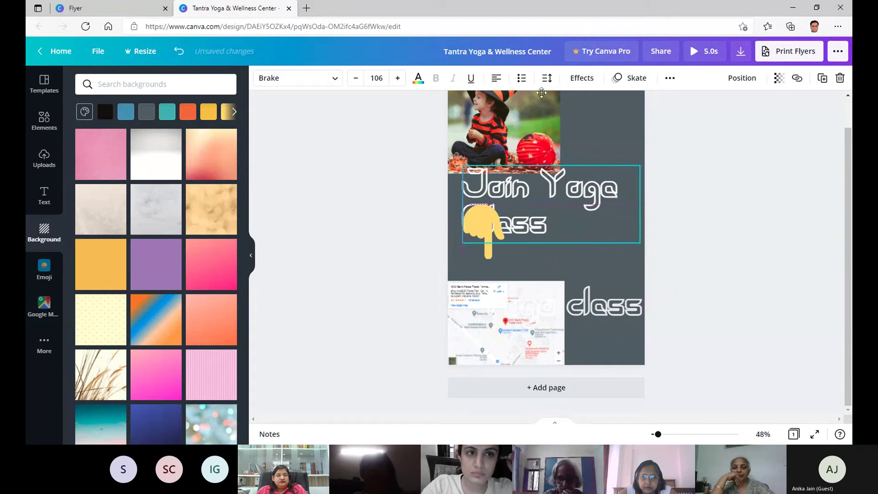
{"action": "left_click", "coordinate": [496, 78]}
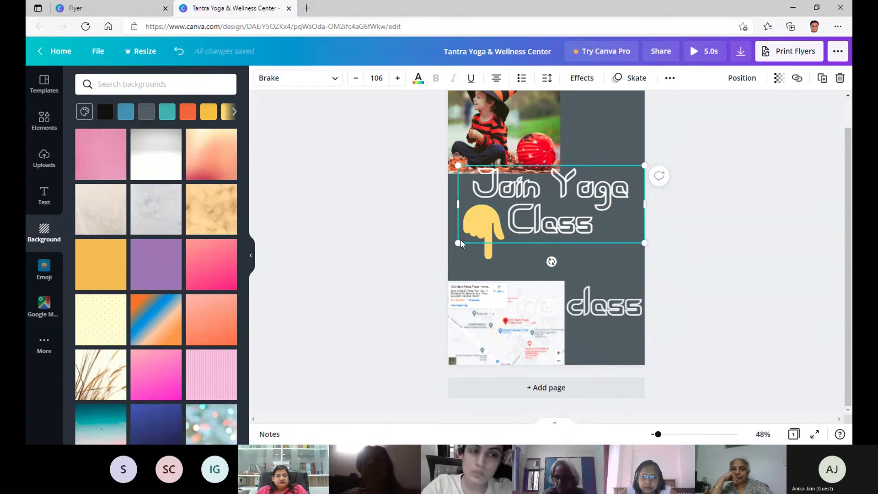
{"action": "left_click_drag", "start_coordinate": [461, 243], "coordinate": [539, 228]}
{"action": "left_click_drag", "start_coordinate": [576, 183], "coordinate": [543, 192]}
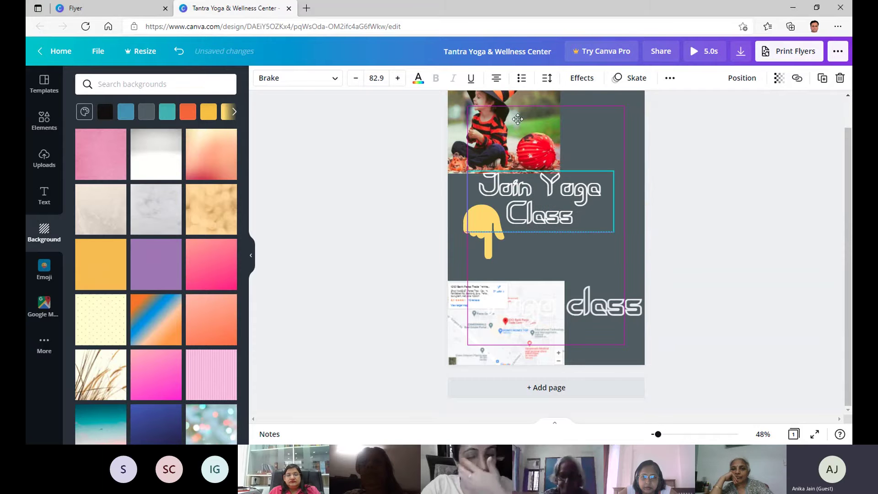
Place the photo mid-right, 'Join Yoga Class' at top, and 'Yoga class' at 68.3 over the photo.
{"action": "left_click", "coordinate": [479, 120]}
{"action": "left_click_drag", "start_coordinate": [479, 120], "coordinate": [533, 287]}
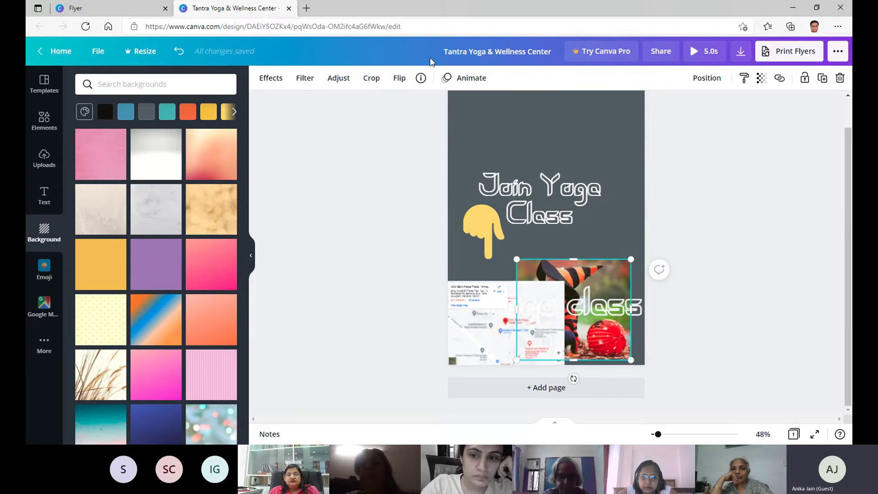
{"action": "left_click_drag", "start_coordinate": [572, 205], "coordinate": [577, 140]}
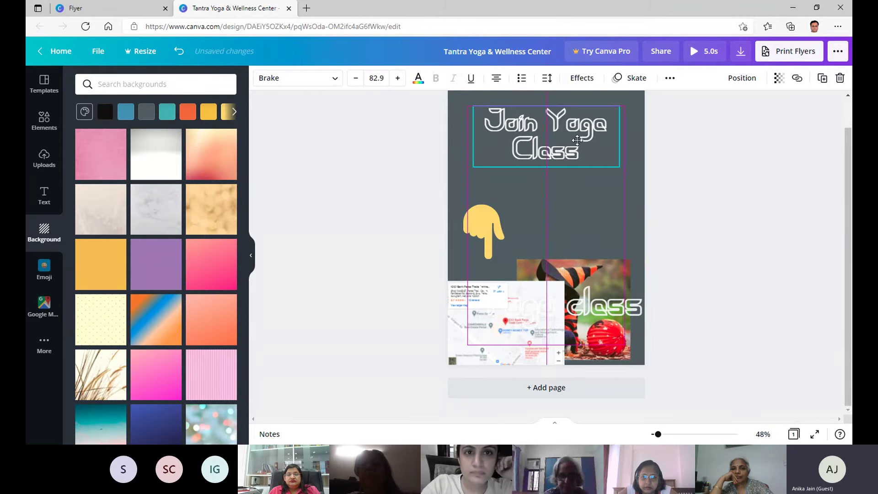
{"action": "left_click_drag", "start_coordinate": [582, 274], "coordinate": [585, 182]}
{"action": "left_click_drag", "start_coordinate": [509, 321], "coordinate": [503, 266]}
{"action": "left_click_drag", "start_coordinate": [441, 268], "coordinate": [551, 242]}
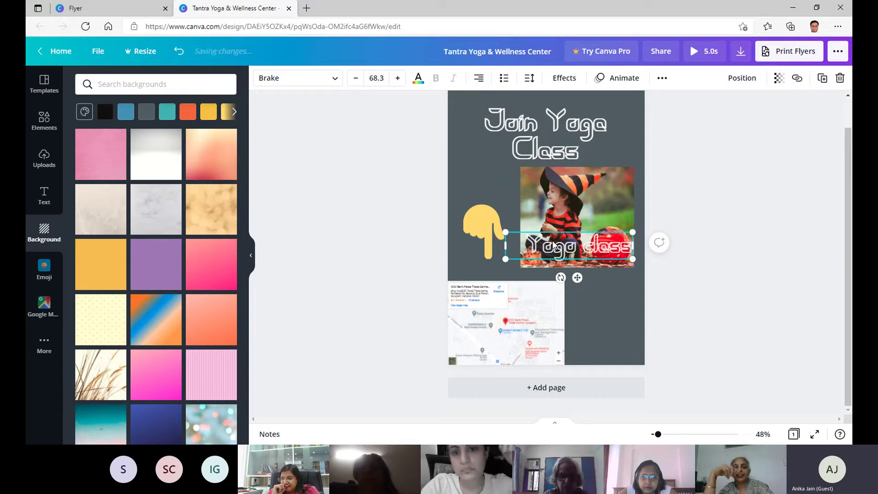
Delete the 'Yoga class' heading, then undo back to the earlier layout with the photo top left.
{"action": "right_click", "coordinate": [553, 244]}
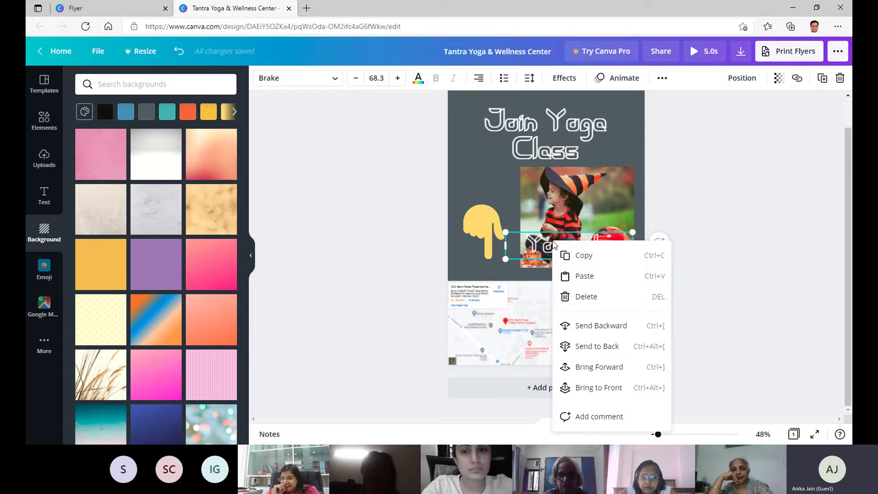
{"action": "left_click", "coordinate": [586, 296]}
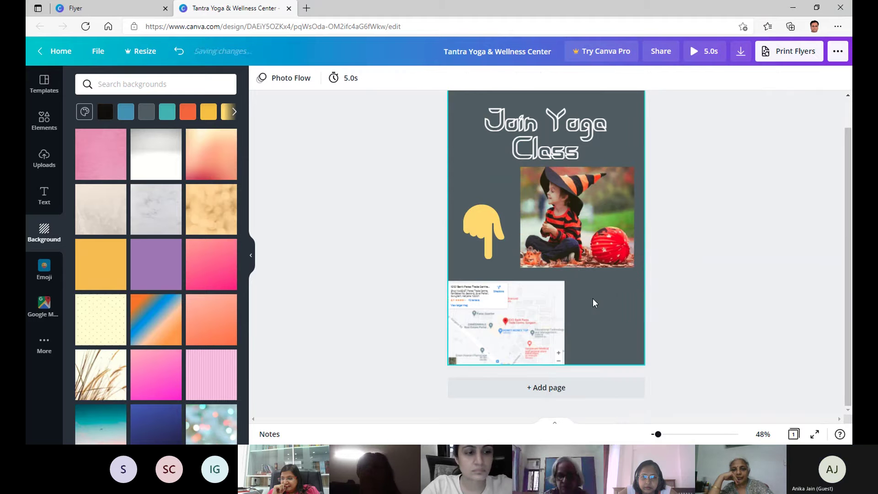
{"action": "left_click", "coordinate": [180, 53]}
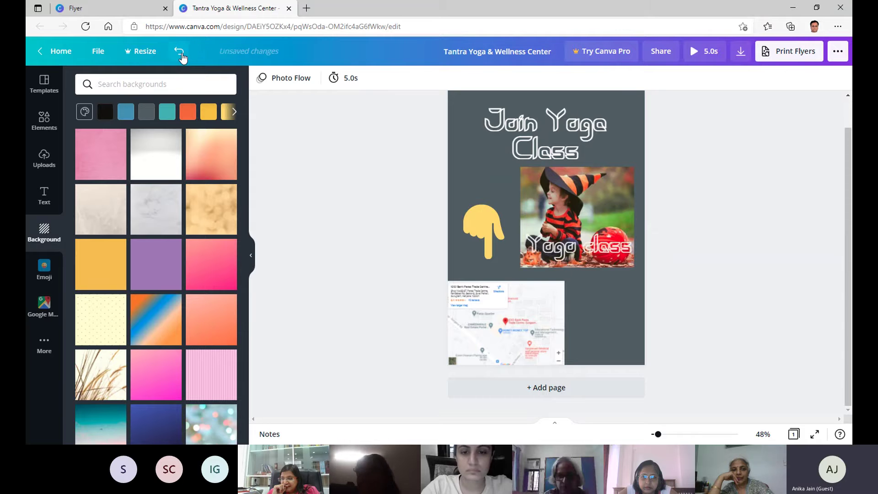
{"action": "left_click", "coordinate": [180, 52]}
{"action": "left_click", "coordinate": [180, 53]}
{"action": "left_click", "coordinate": [179, 52]}
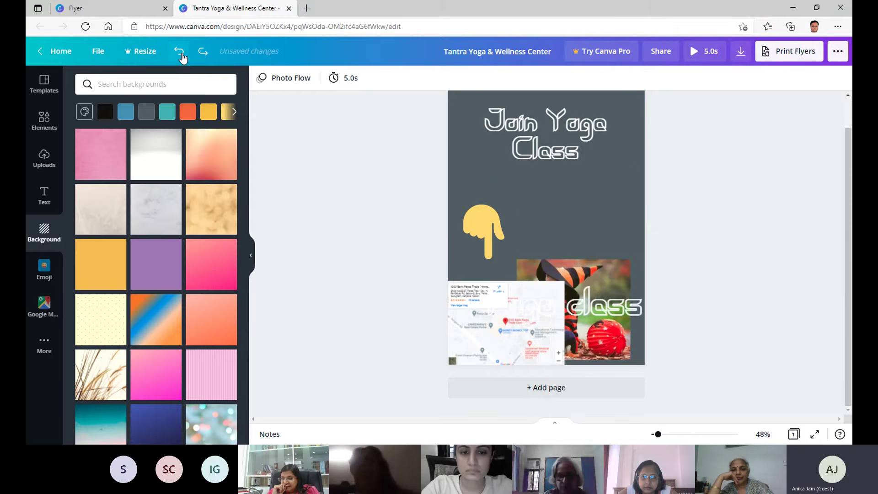
{"action": "left_click", "coordinate": [181, 54]}
{"action": "left_click", "coordinate": [181, 54]}
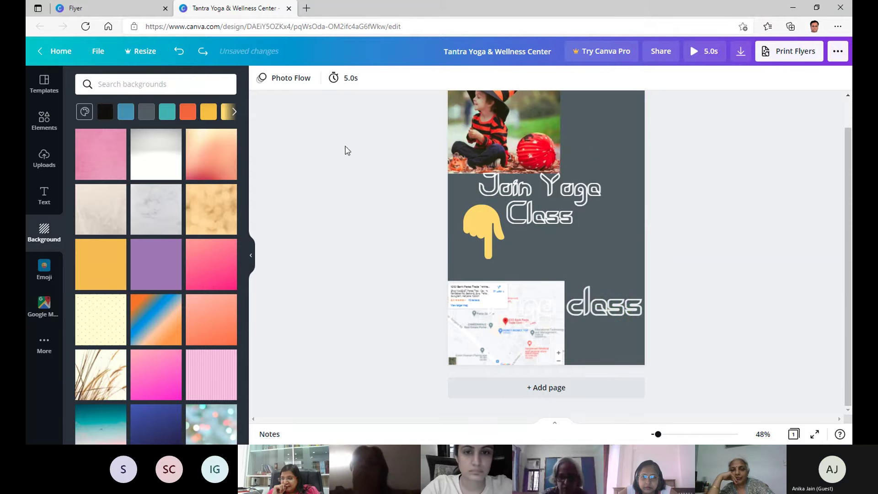
Delete the 'Join Yoga Class' text and the child photo.
{"action": "right_click", "coordinate": [528, 191]}
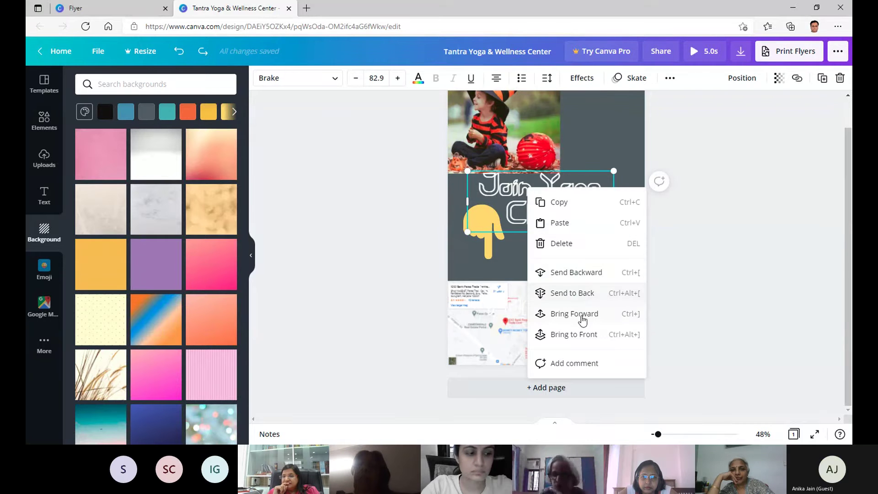
{"action": "left_click", "coordinate": [581, 246]}
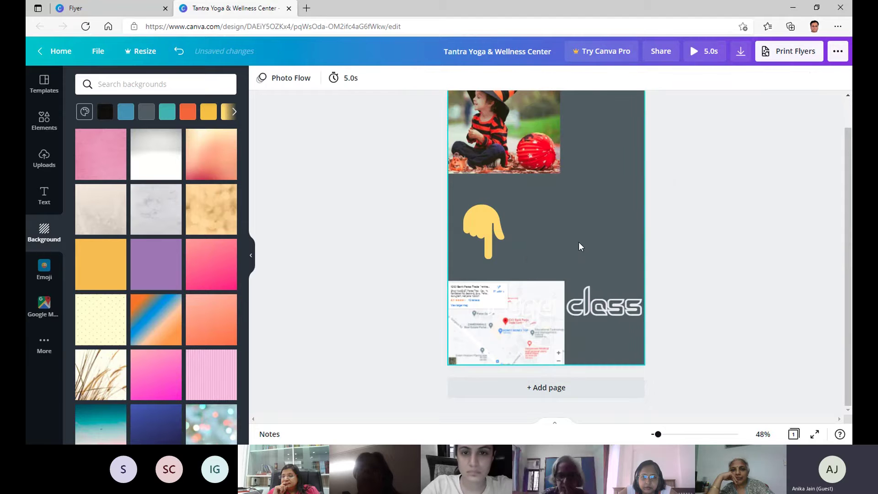
{"action": "right_click", "coordinate": [542, 198]}
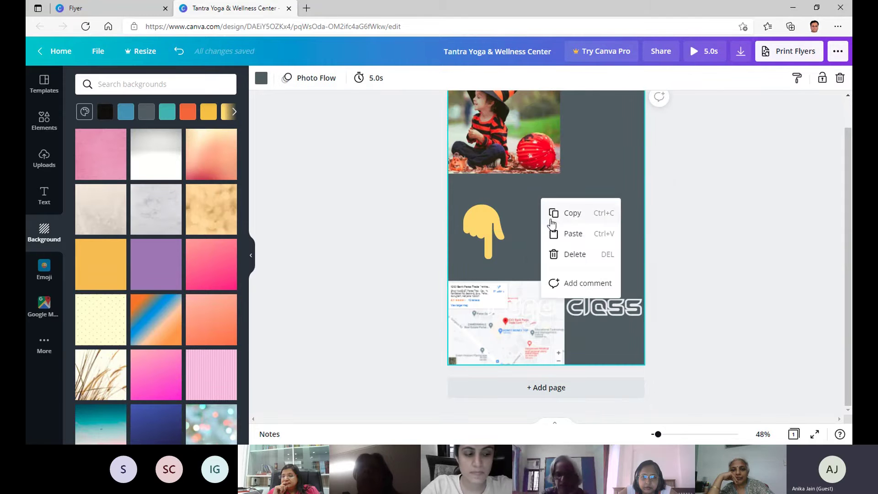
{"action": "left_click", "coordinate": [605, 166]}
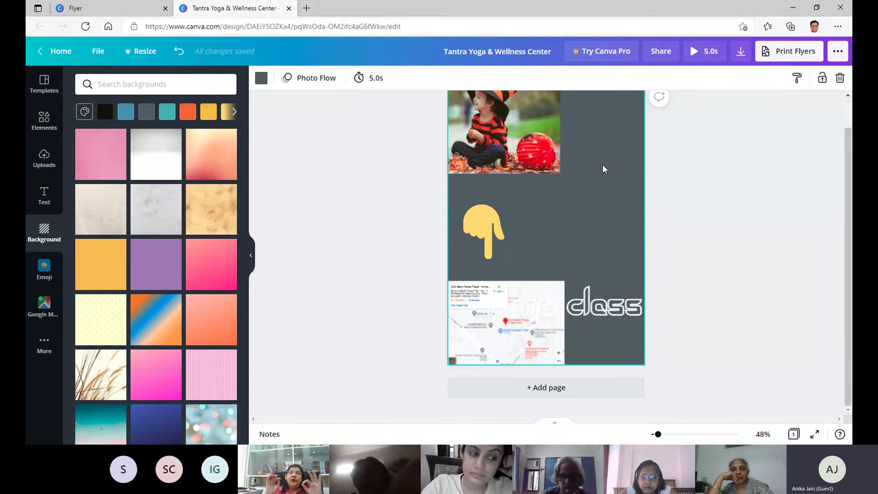
{"action": "left_click", "coordinate": [507, 133]}
{"action": "right_click", "coordinate": [500, 128]}
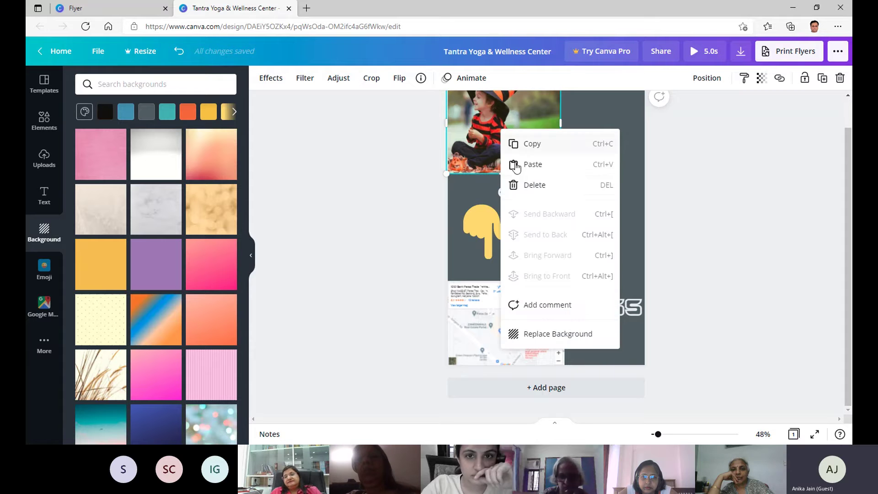
{"action": "left_click", "coordinate": [538, 186]}
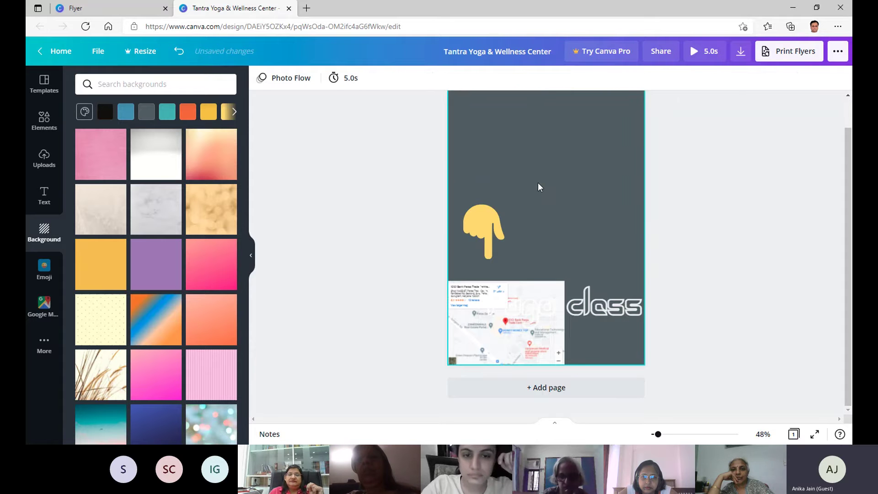
Move the 'Yoga class' heading up above the pointing-hand emoji.
{"action": "left_click", "coordinate": [594, 287]}
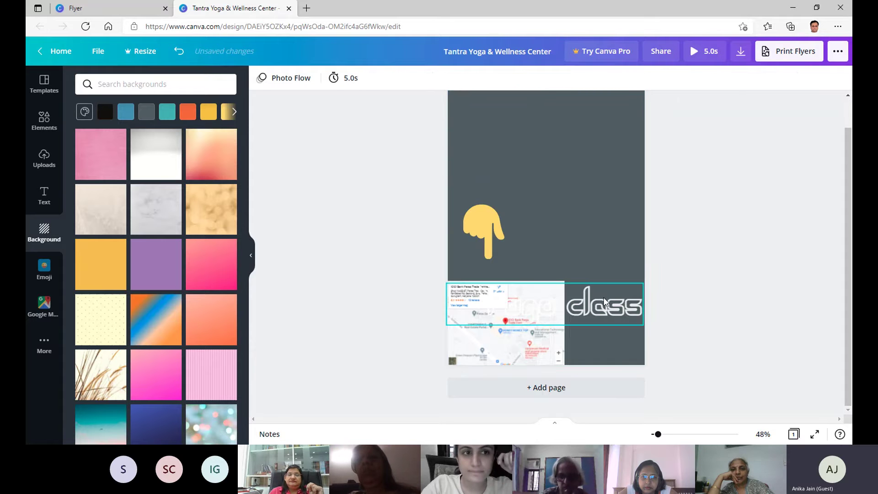
{"action": "left_click_drag", "start_coordinate": [594, 287], "coordinate": [624, 174]}
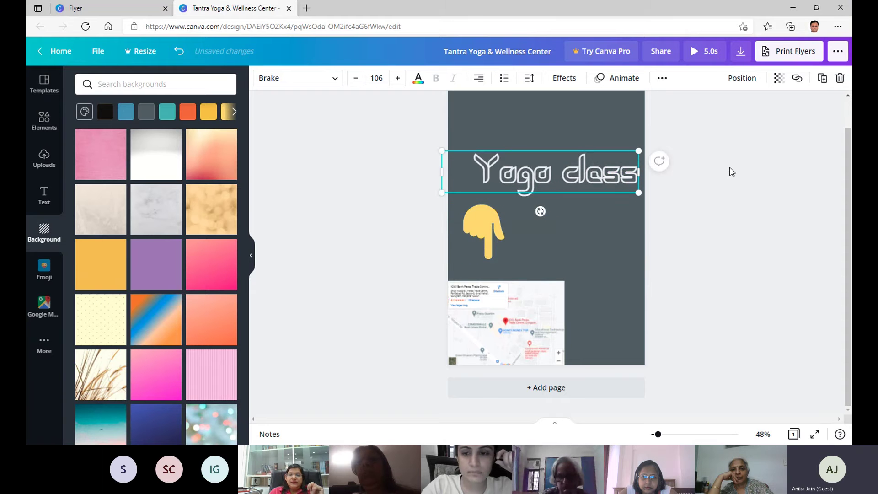
{"action": "right_click", "coordinate": [557, 160]}
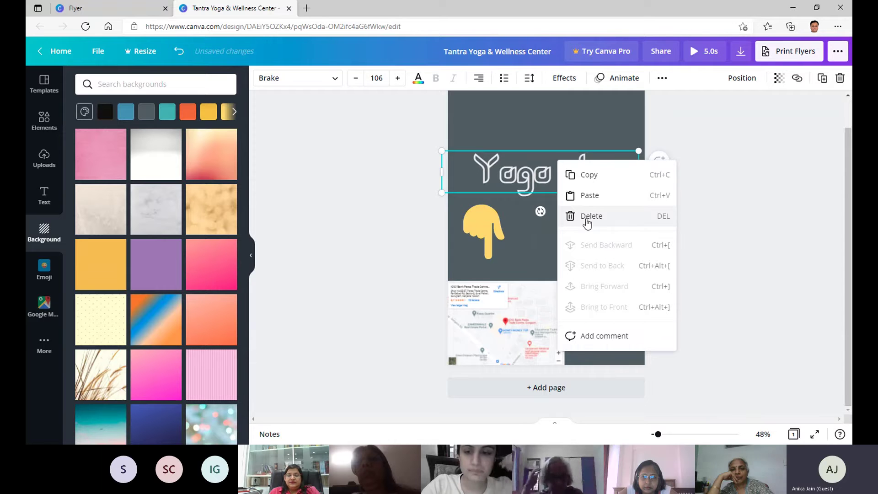
{"action": "left_click", "coordinate": [717, 215]}
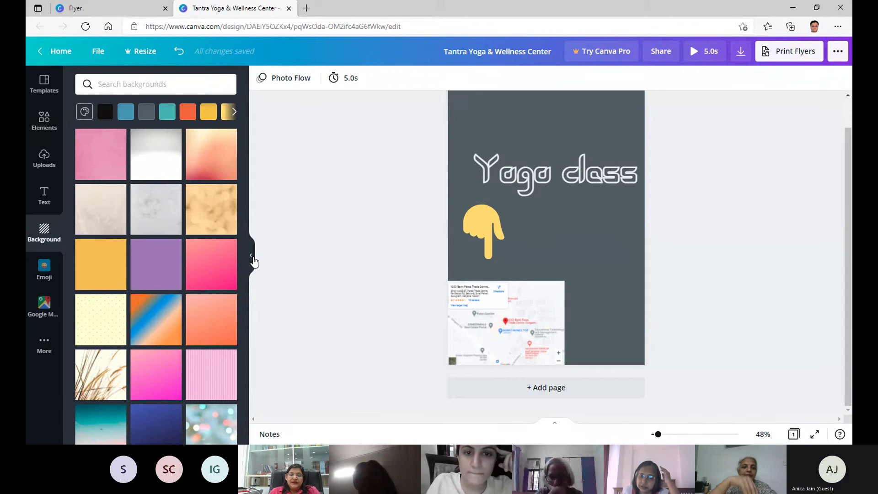
{"action": "left_click", "coordinate": [252, 258]}
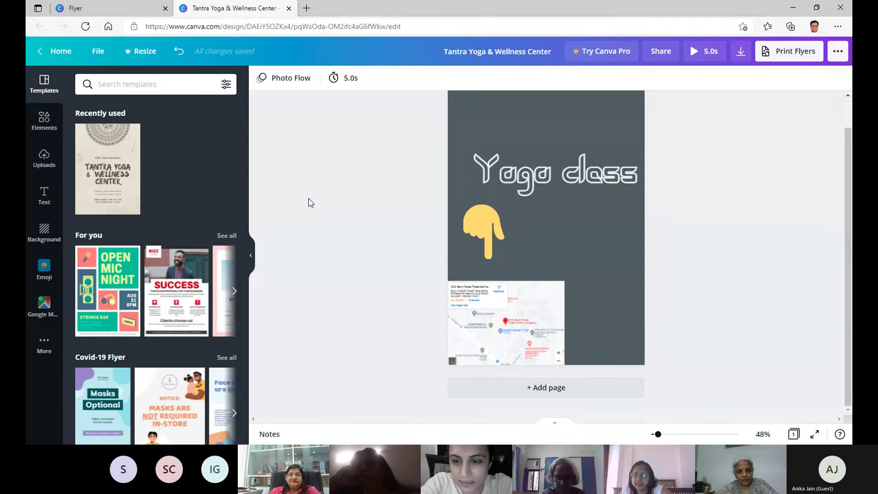
{"action": "left_click", "coordinate": [99, 8]}
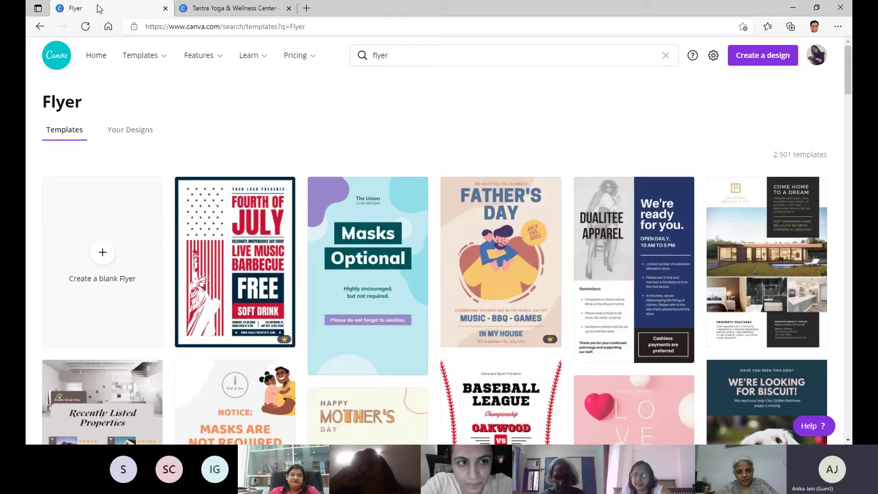
{"action": "left_click", "coordinate": [445, 55]}
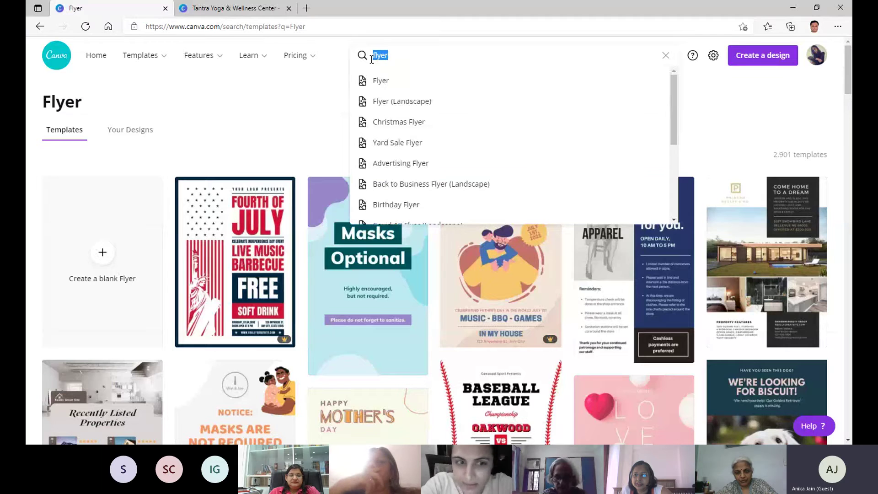
{"action": "left_click", "coordinate": [234, 8]}
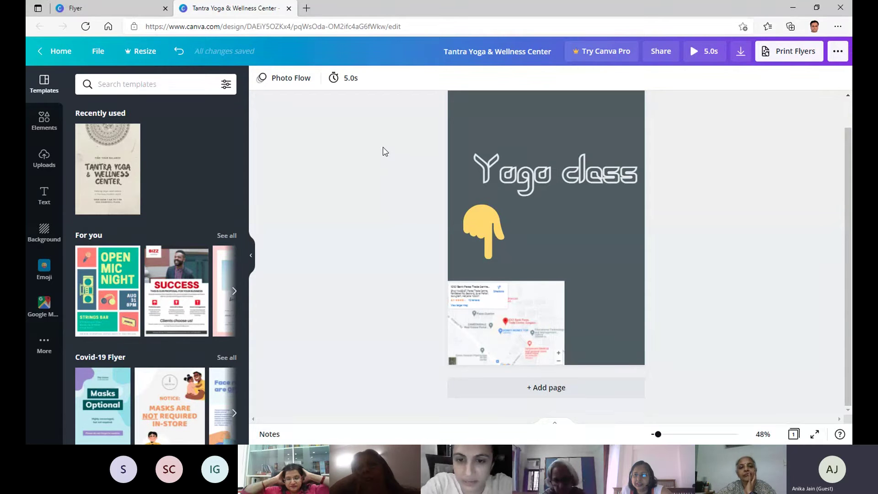
{"action": "left_click", "coordinate": [132, 12]}
{"action": "key", "text": "BackSpace"}
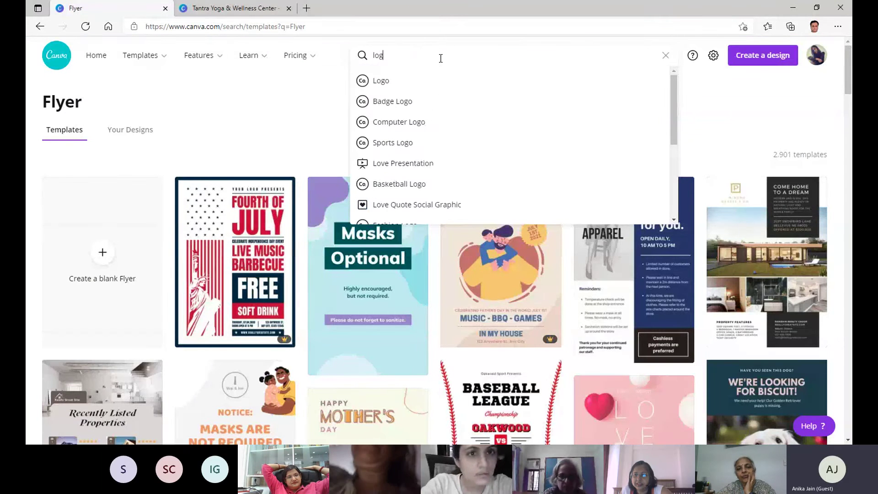
{"action": "key", "text": "Return"}
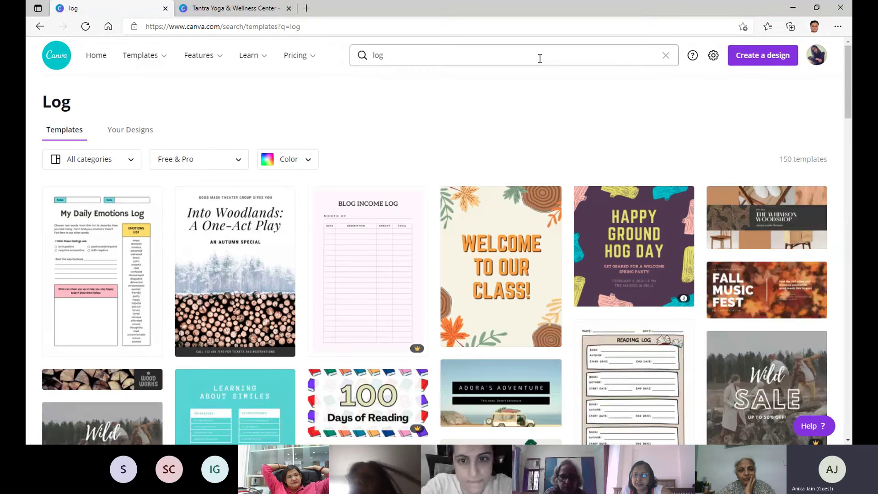
{"action": "left_click", "coordinate": [459, 62]}
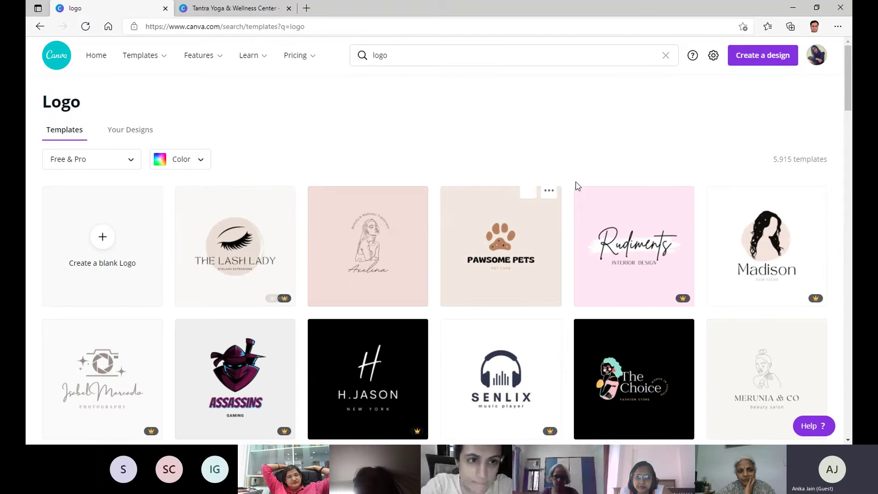
{"action": "scroll", "coordinate": [558, 174], "scroll_direction": "down", "scroll_amount": 1}
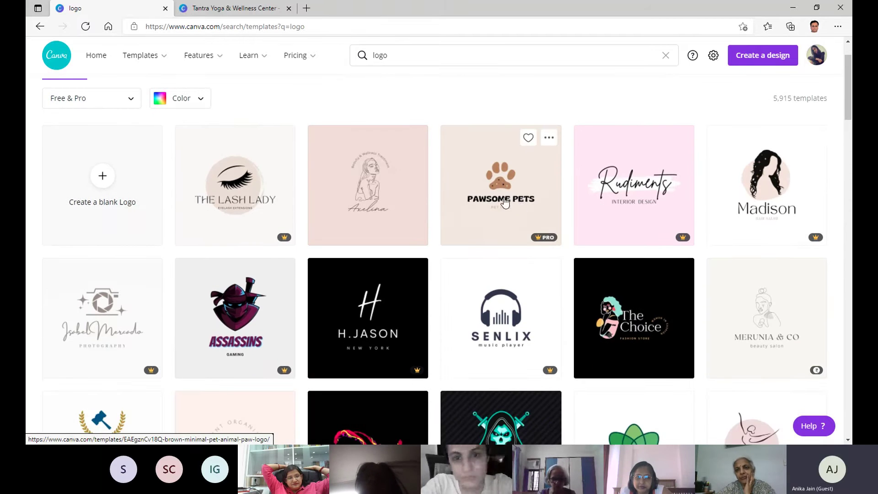
{"action": "scroll", "coordinate": [395, 161], "scroll_direction": "up", "scroll_amount": 1}
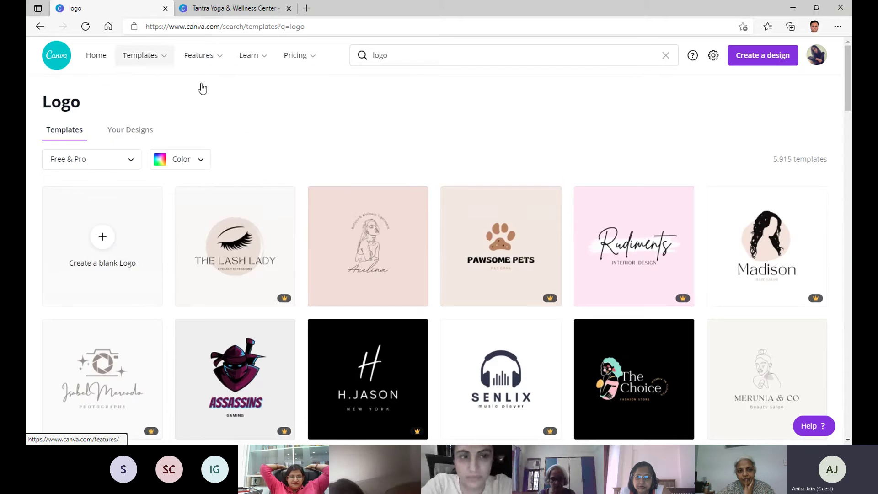
Back on the Tantra Yoga flyer, underline 'Yoga class' and then remove the underline.
{"action": "left_click", "coordinate": [231, 8]}
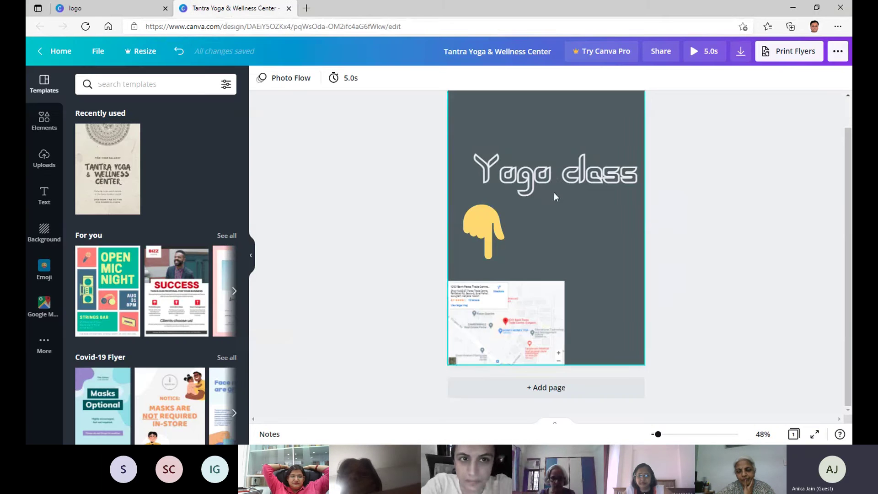
{"action": "left_click", "coordinate": [552, 177]}
{"action": "right_click", "coordinate": [552, 178]}
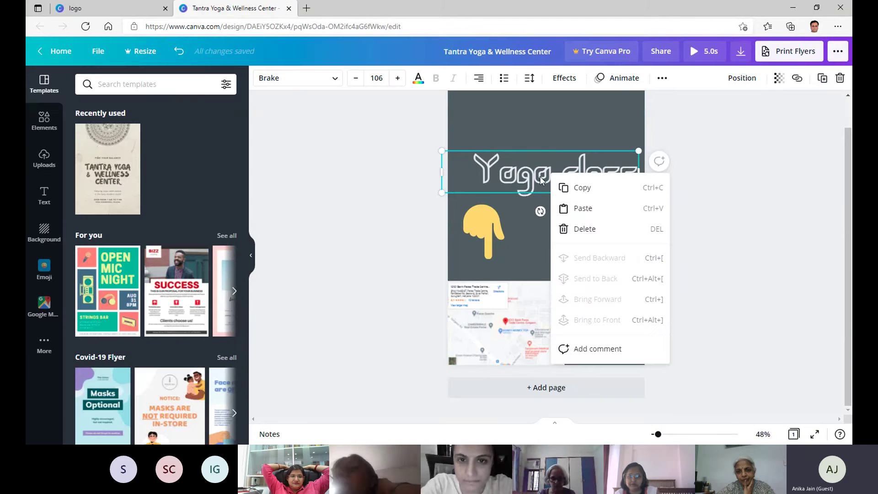
{"action": "left_click", "coordinate": [660, 78]}
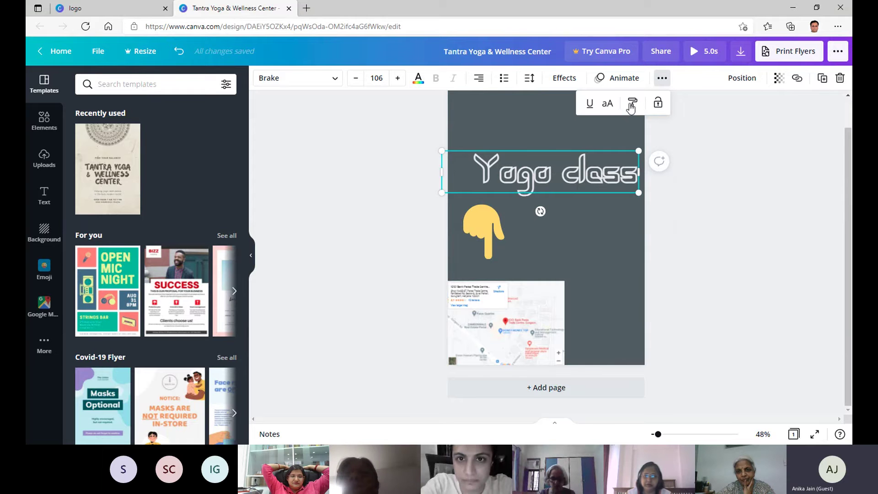
{"action": "left_click", "coordinate": [589, 103]}
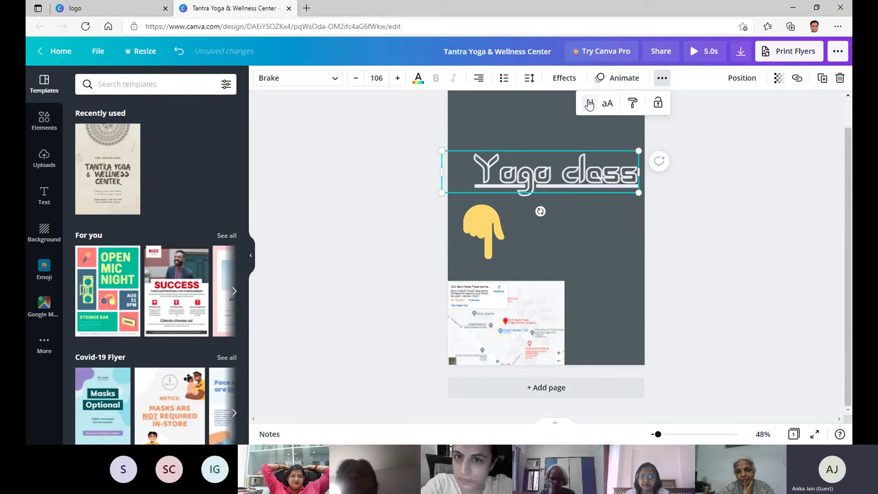
{"action": "left_click", "coordinate": [589, 103]}
{"action": "left_click", "coordinate": [396, 135]}
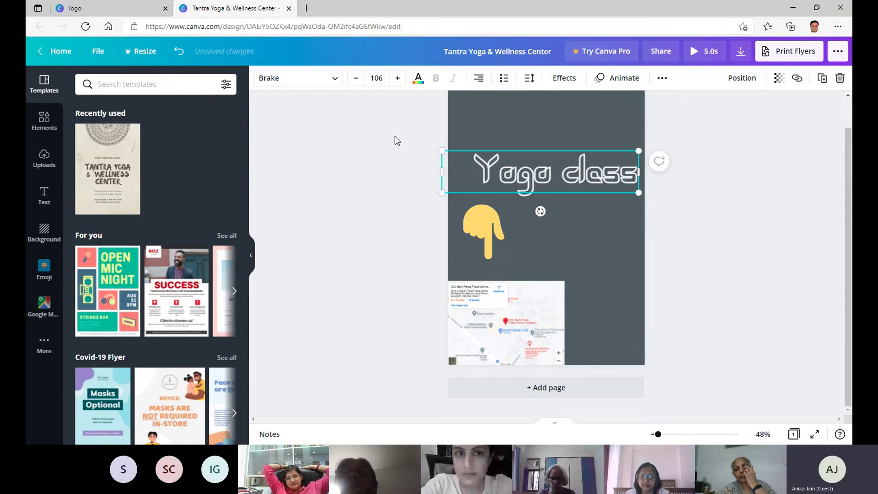
Move the 'Yoga class' heading higher, trying a Curve effect before resetting it to None.
{"action": "left_click", "coordinate": [563, 80]}
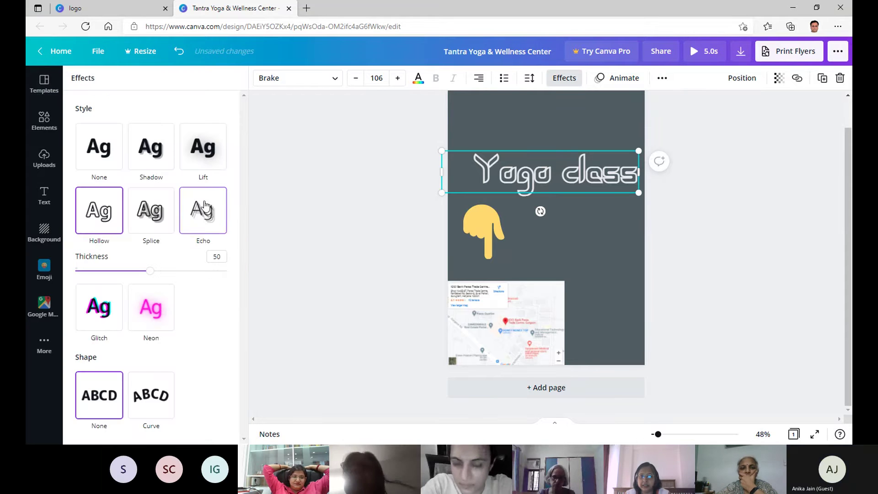
{"action": "left_click", "coordinate": [164, 395]}
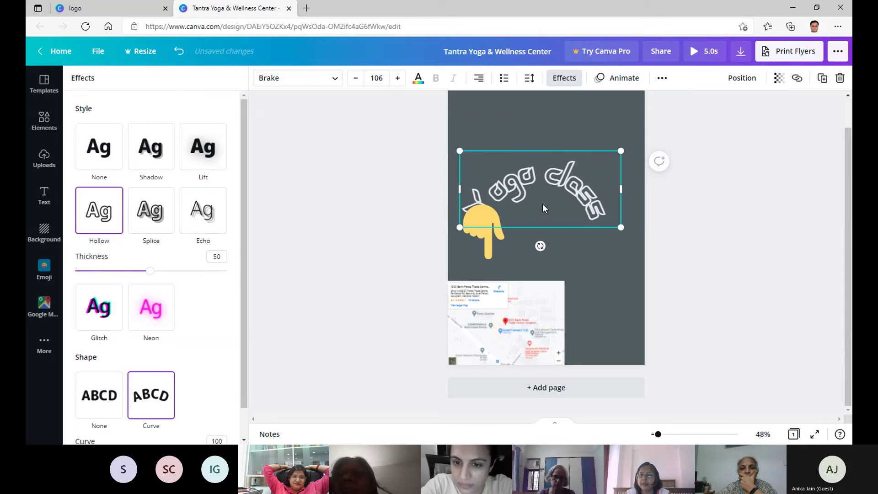
{"action": "left_click_drag", "start_coordinate": [557, 179], "coordinate": [565, 147]}
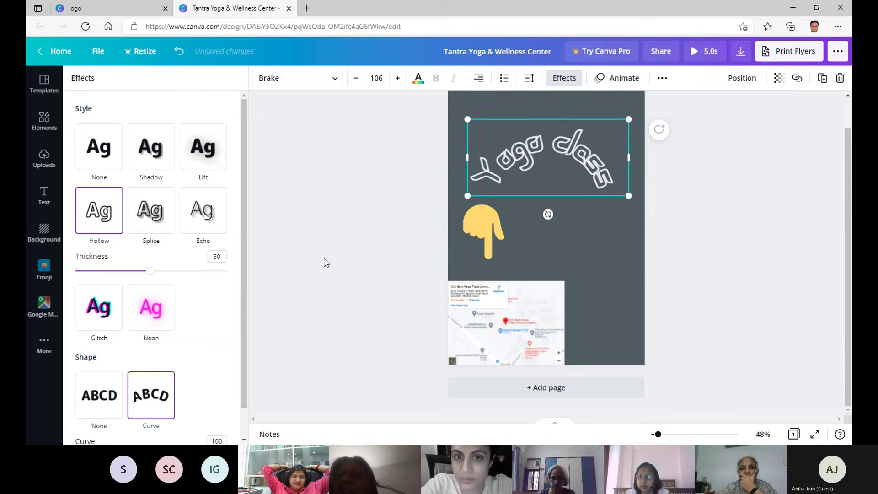
{"action": "left_click", "coordinate": [104, 404]}
{"action": "left_click", "coordinate": [343, 237]}
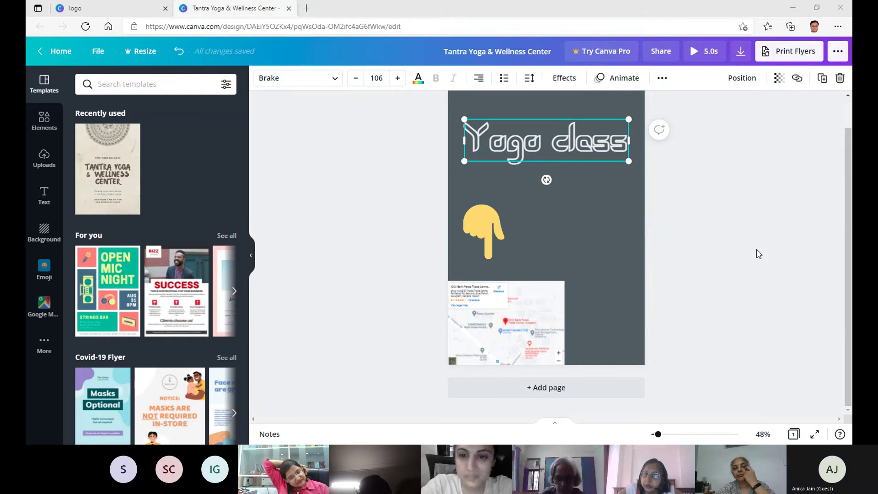
Switch from the Uploads library back to the 'Peaceful' audio tracks like Welcome Scan and Peace.
{"action": "left_click", "coordinate": [39, 167]}
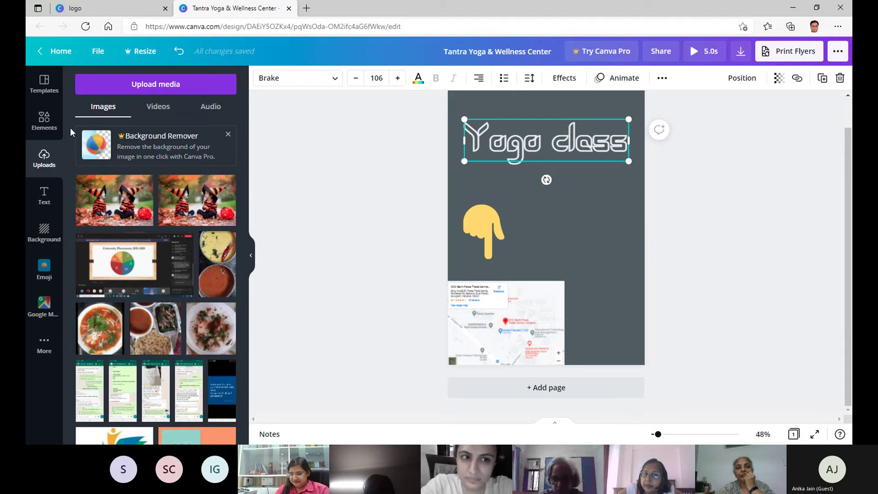
{"action": "left_click", "coordinate": [44, 121]}
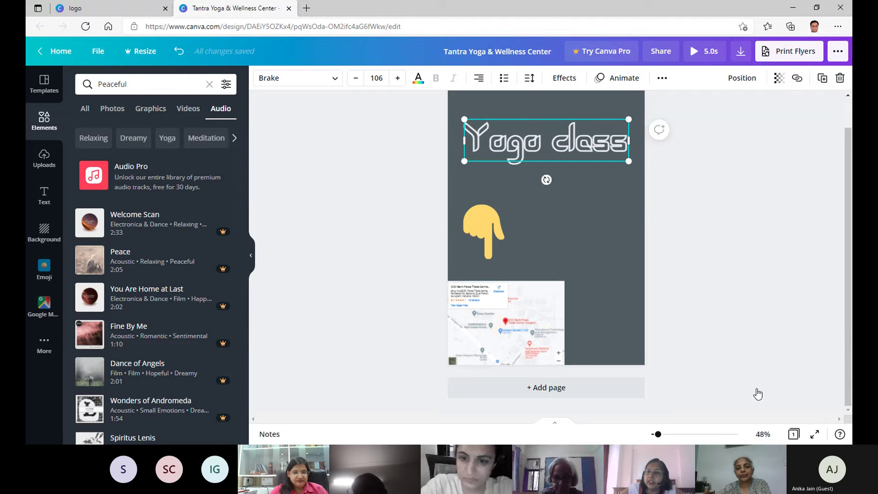
{"action": "left_click", "coordinate": [759, 406]}
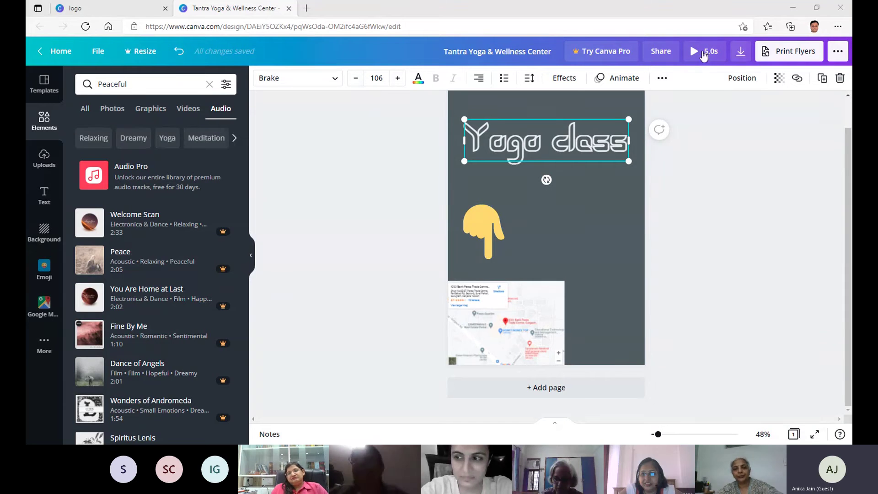
Download the flyer as a 1414 × 2000 px PNG.
{"action": "left_click", "coordinate": [741, 52]}
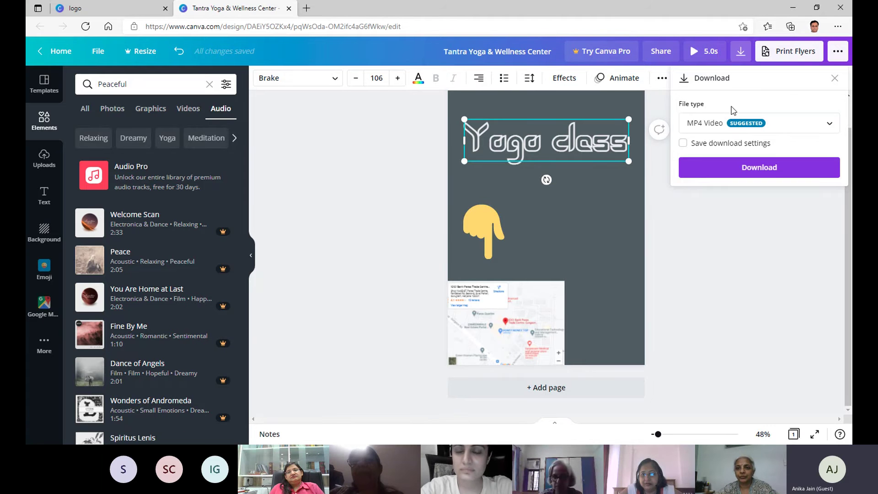
{"action": "left_click", "coordinate": [829, 124]}
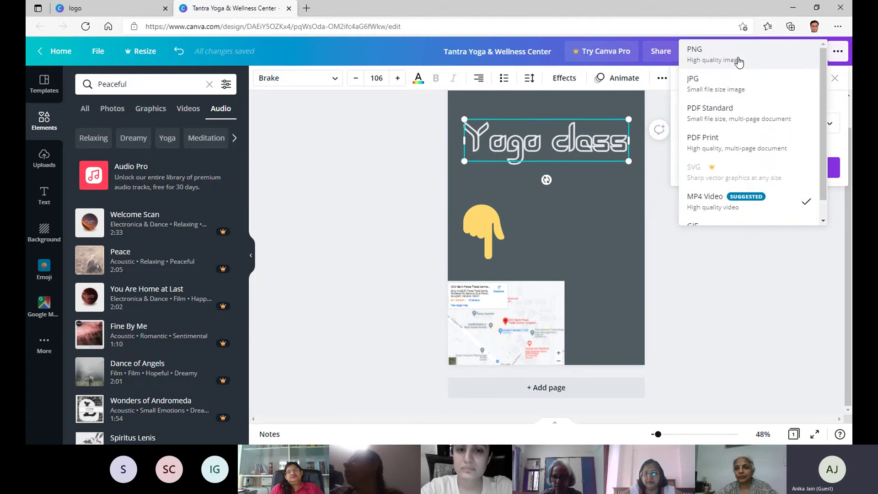
{"action": "scroll", "coordinate": [739, 59], "scroll_direction": "down", "scroll_amount": 1}
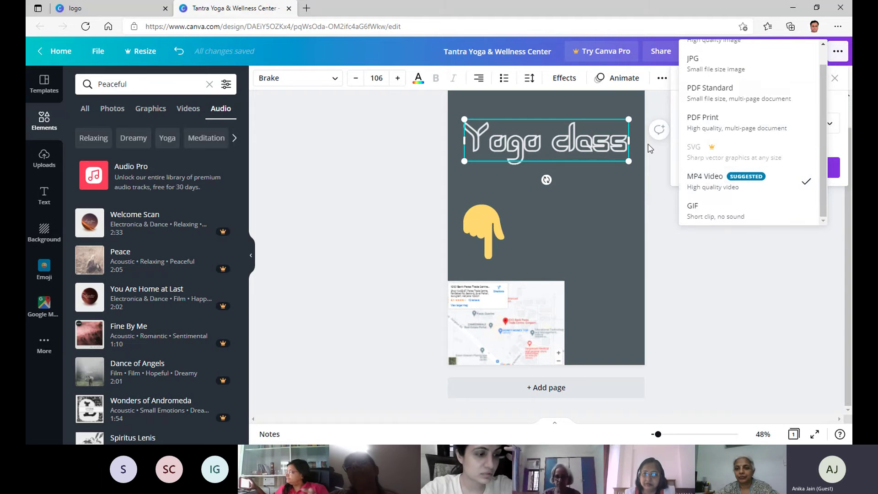
{"action": "left_click", "coordinate": [672, 228]}
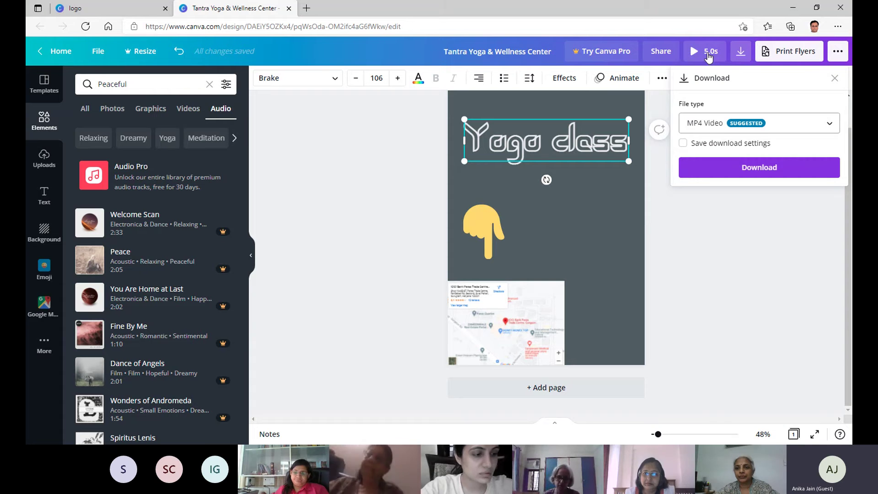
{"action": "left_click", "coordinate": [761, 124]}
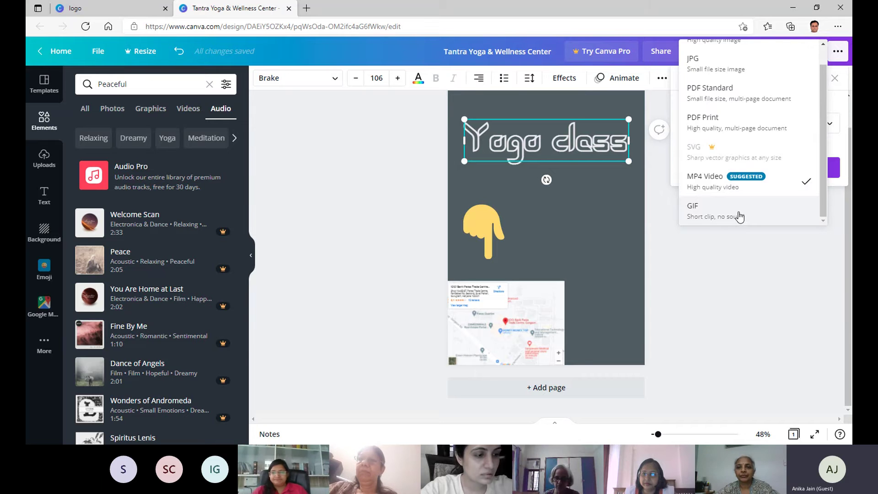
{"action": "scroll", "coordinate": [740, 128], "scroll_direction": "up", "scroll_amount": 1}
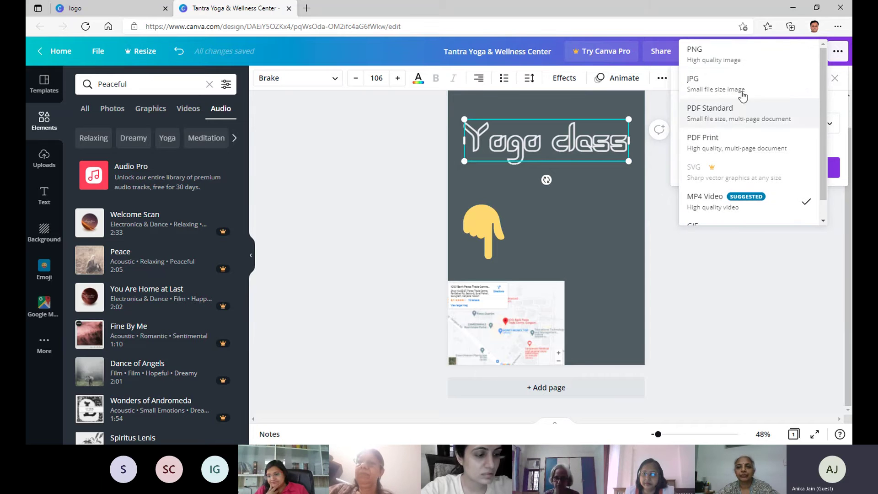
{"action": "left_click", "coordinate": [738, 61]}
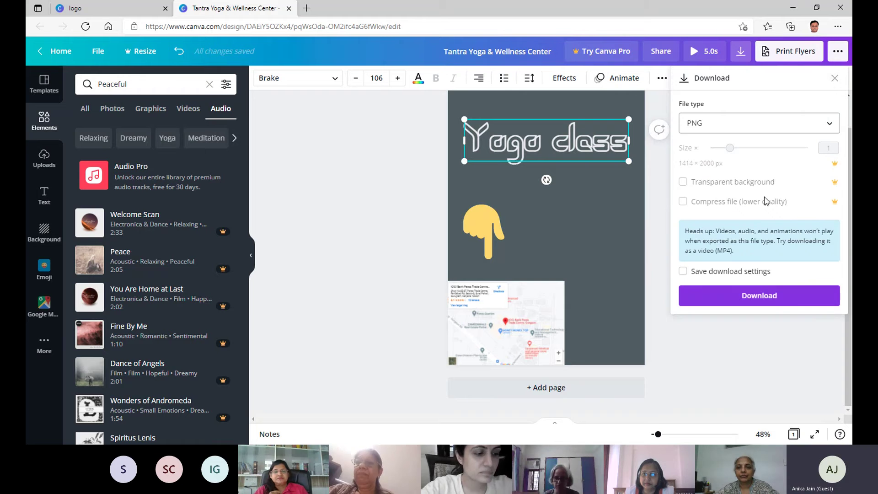
{"action": "left_click", "coordinate": [796, 294]}
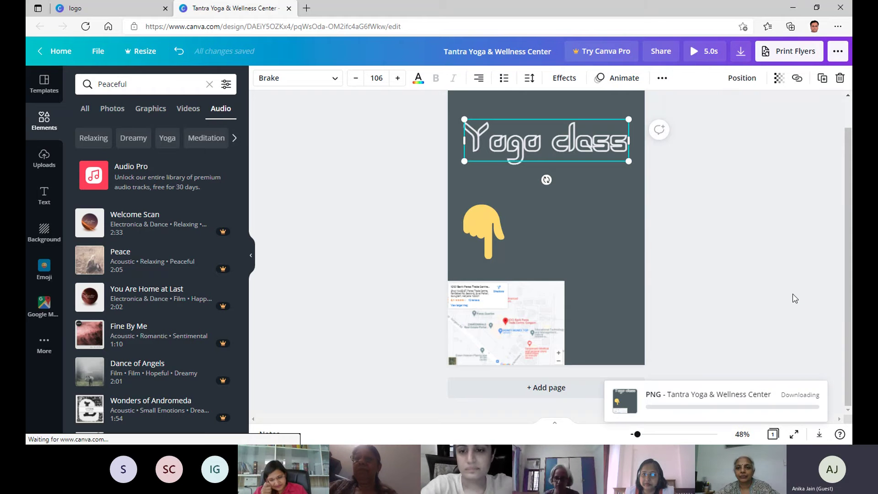